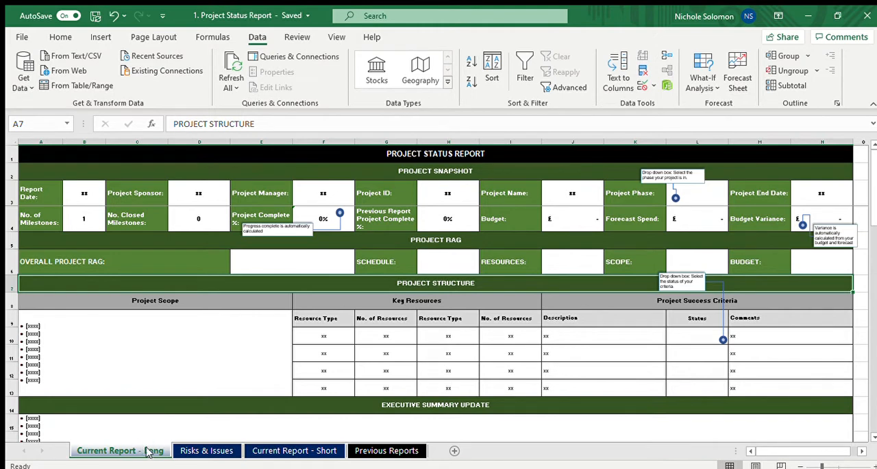
Look over the Risks & Issues and Current Report - Short sheets, plus the Project Snapshot section of Current Report - Long
click(191, 449)
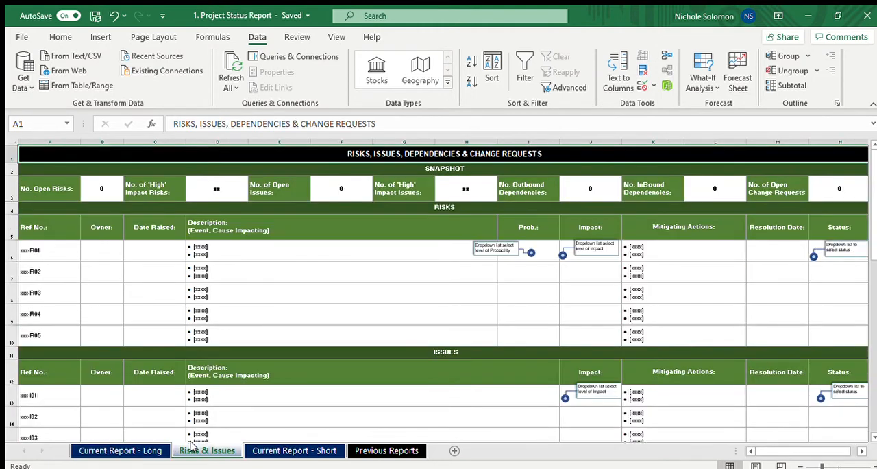
click(272, 449)
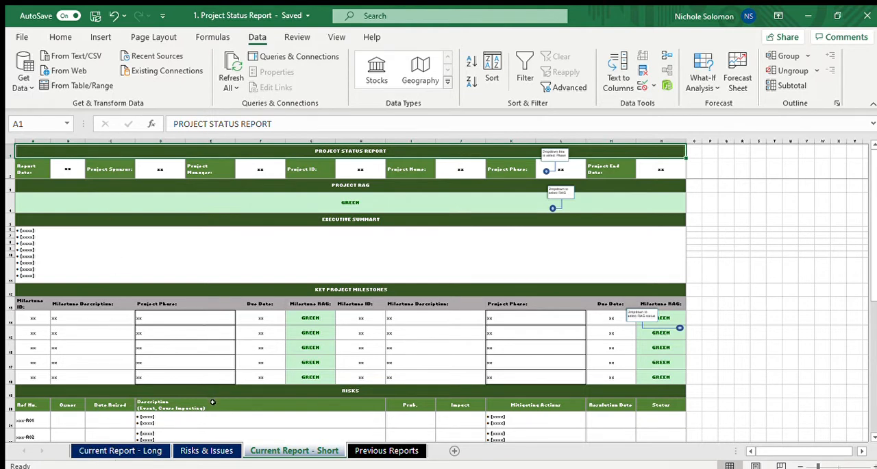
click(158, 451)
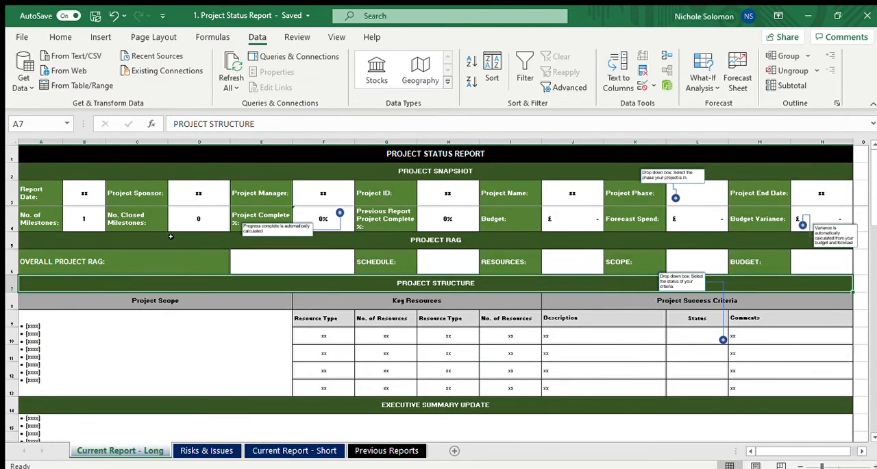
click(142, 164)
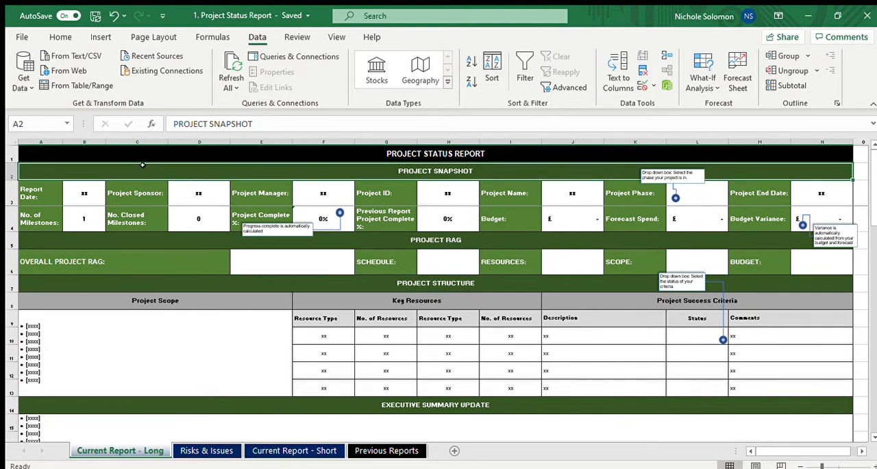
key(Down)
key(Down)
key(Down)
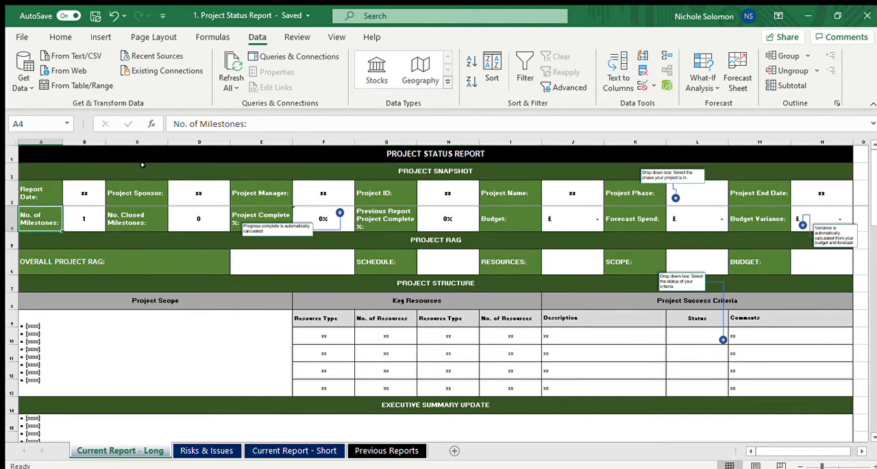
key(Right)
key(Left)
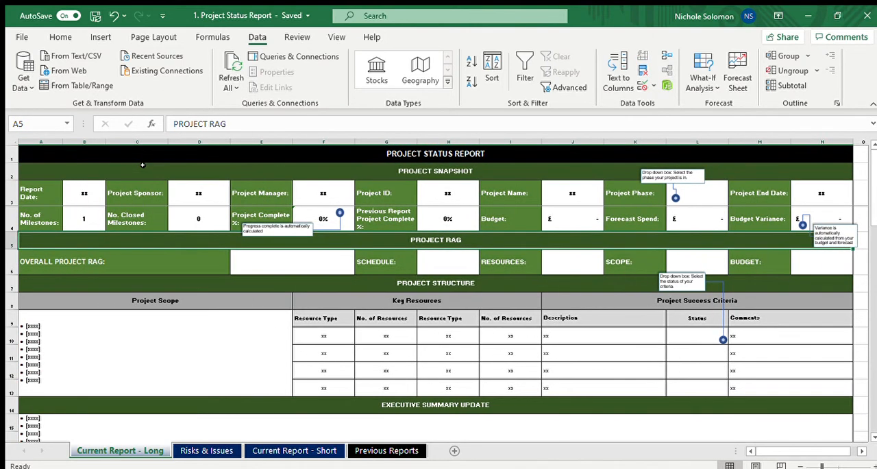
Enter 20/04/20 as the Report Date in the Project Snapshot of the long report
click(85, 188)
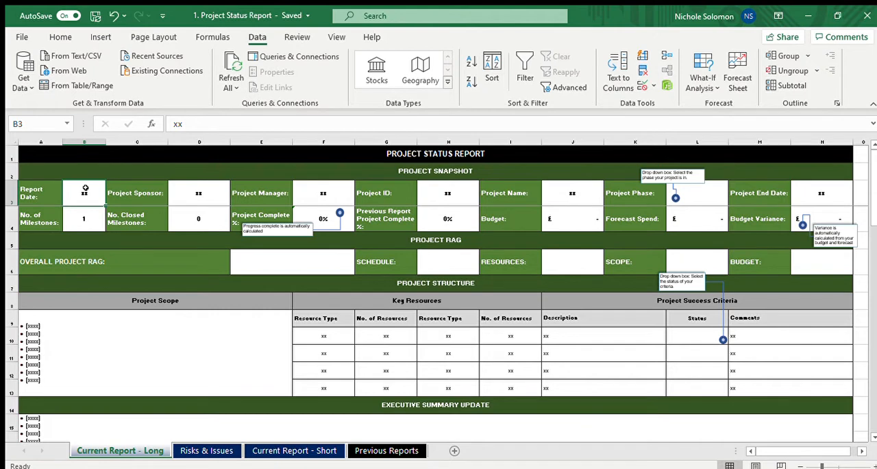
text(20)
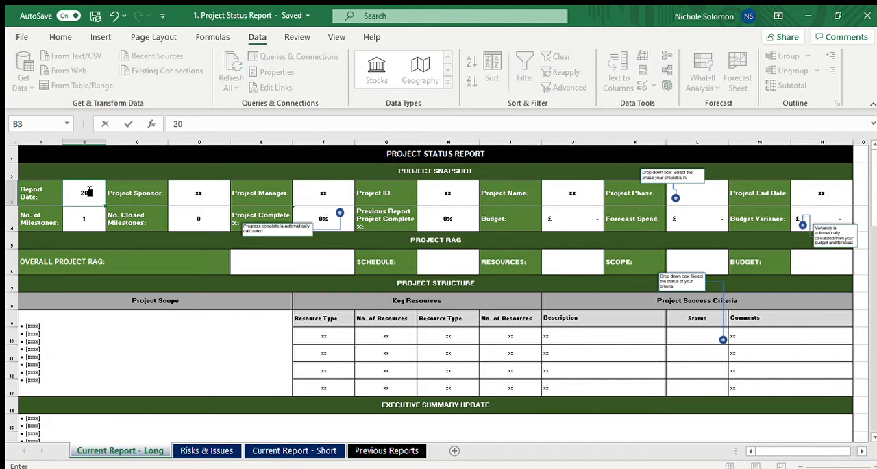
text(/04/20)
key(Tab)
click(85, 187)
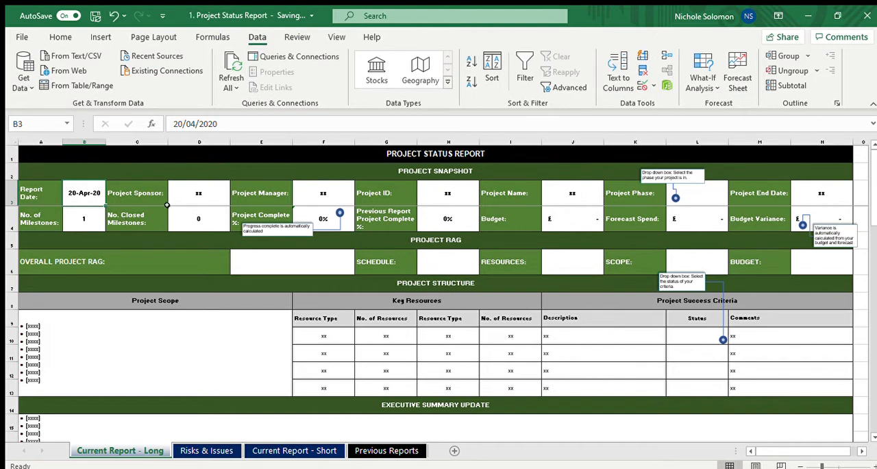
Fill in the project sponsor's and project manager's full names in the Project Snapshot
click(204, 194)
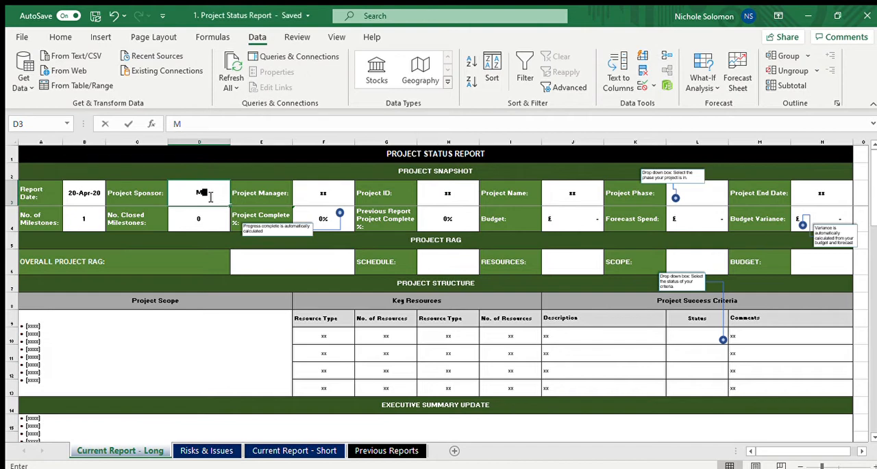
key(Tab)
key(Tab)
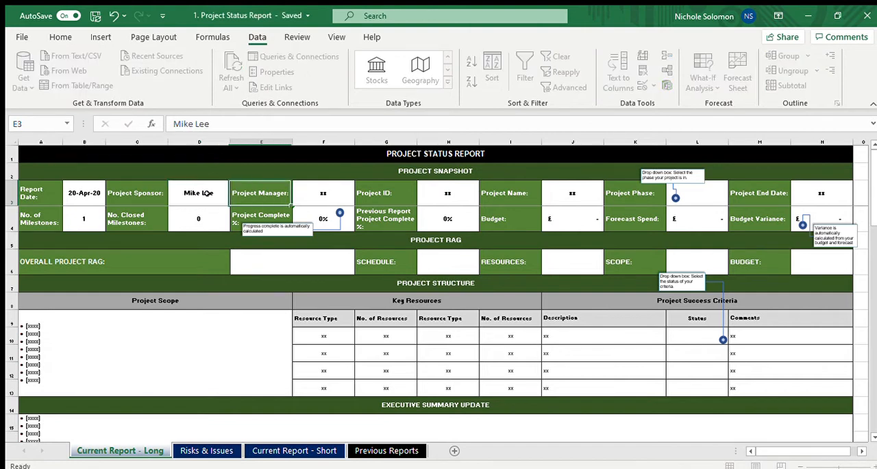
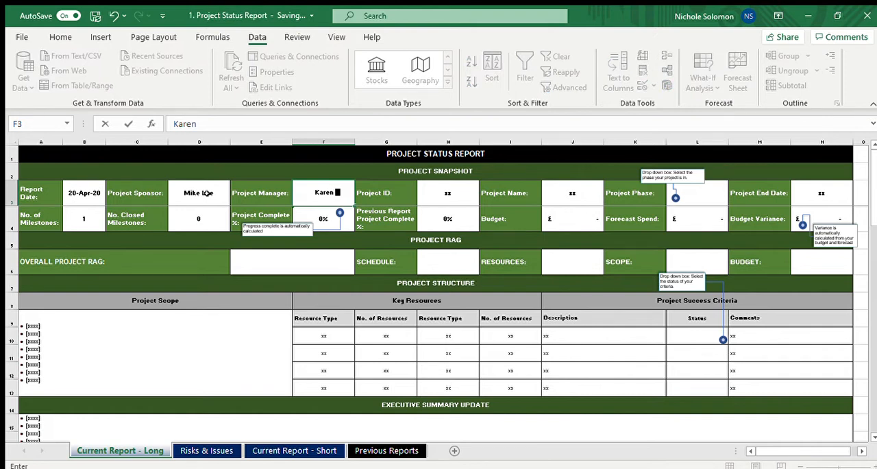
key(Tab)
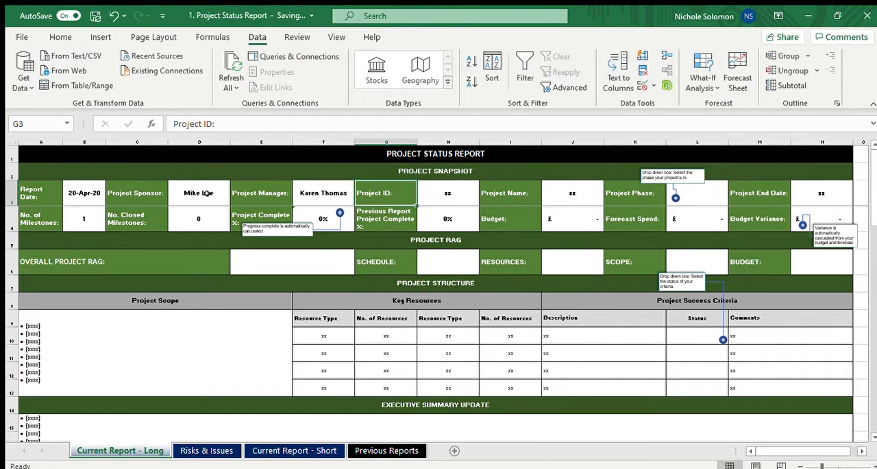
key(shift+Tab)
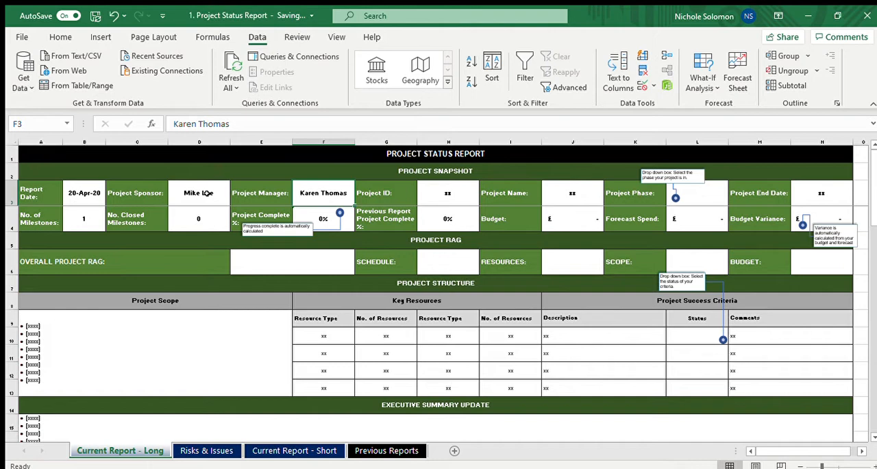
Enter BUL-17 as the Project ID in the Project Snapshot
key(Tab)
key(Tab)
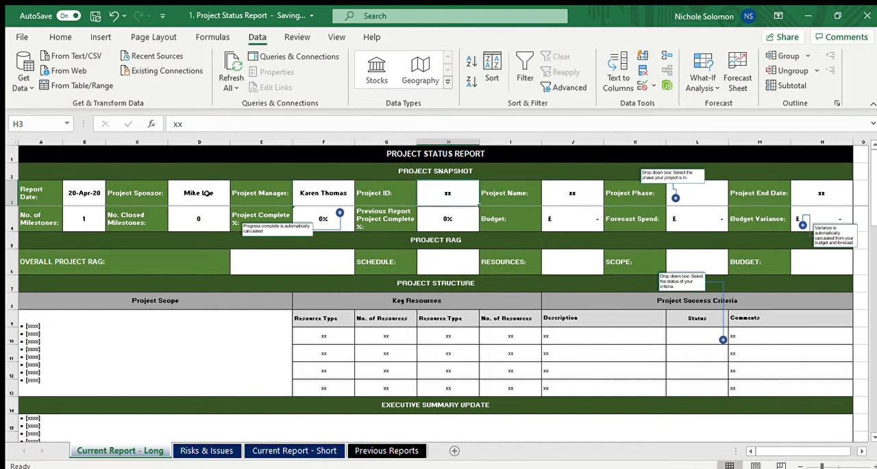
text(BUX)
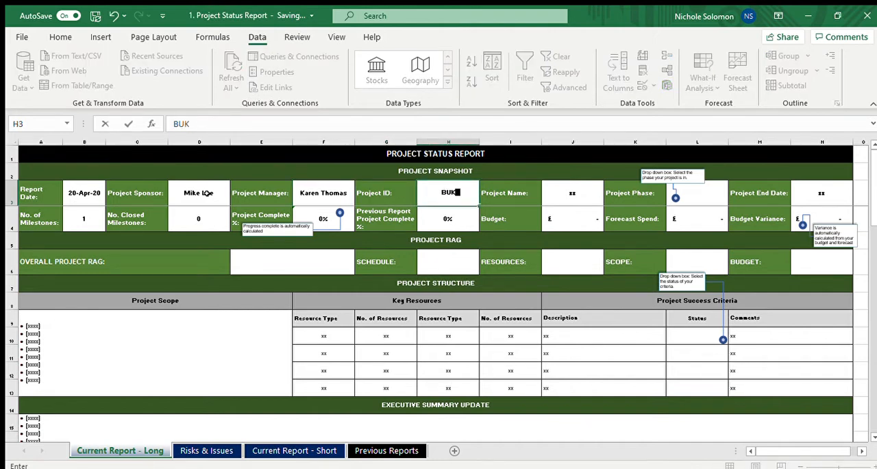
key(BackSpace)
text(L-17)
key(Tab)
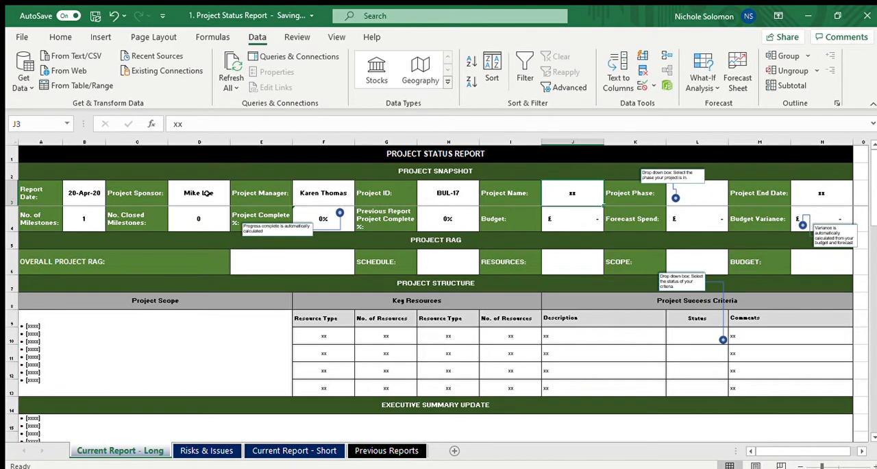
Enter ITV Servers as the Project Name in the Project Snapshot
text(ITV Serve)
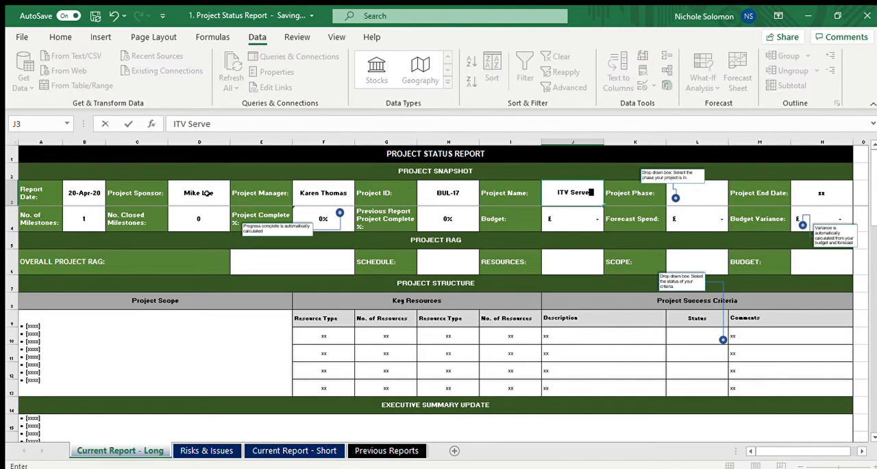
text(rs)
key(Tab)
key(Tab)
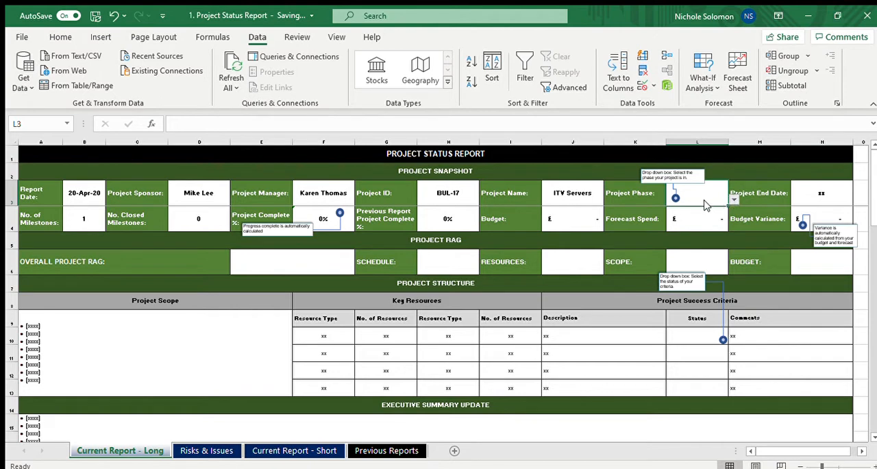
Set the Project Phase to In-Delivery from the cell's list of allowed values
click(699, 207)
click(734, 199)
click(709, 215)
click(694, 220)
click(632, 188)
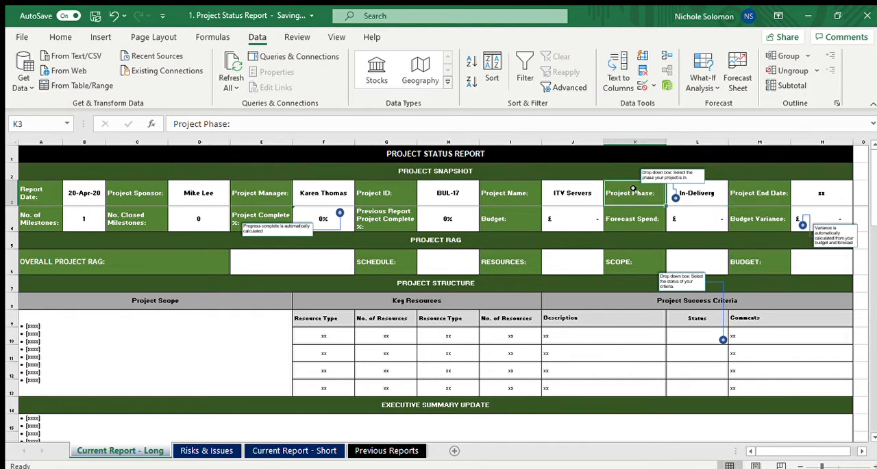
key(Right)
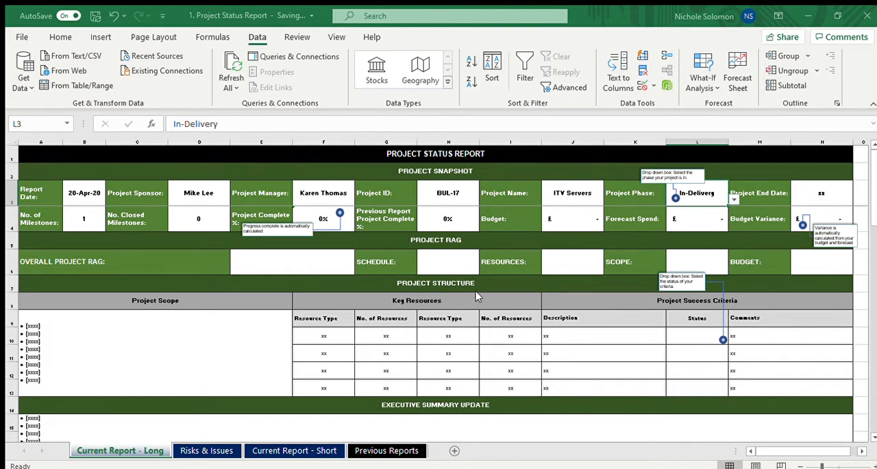
Enter 20/4/21 as the Project End Date in the Project Snapshot
click(822, 192)
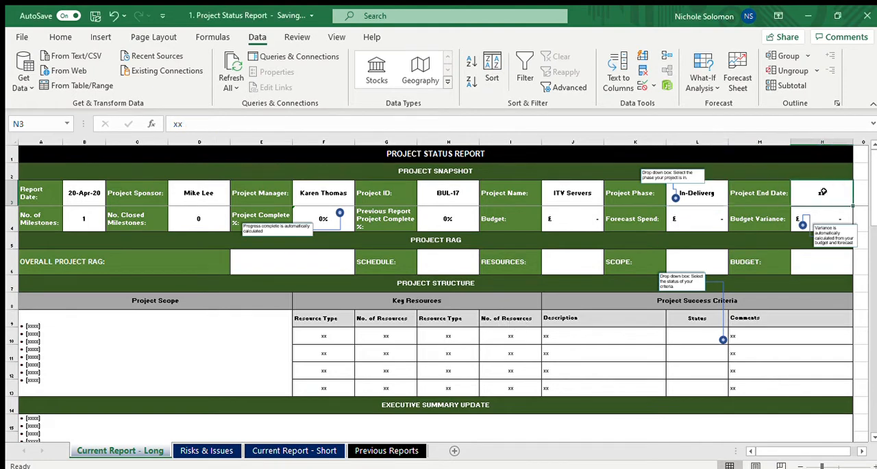
text(20/4/21)
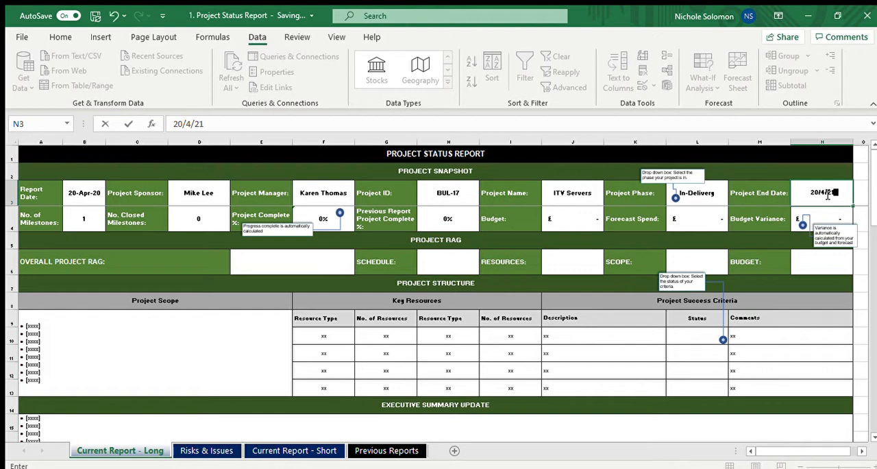
key(Return)
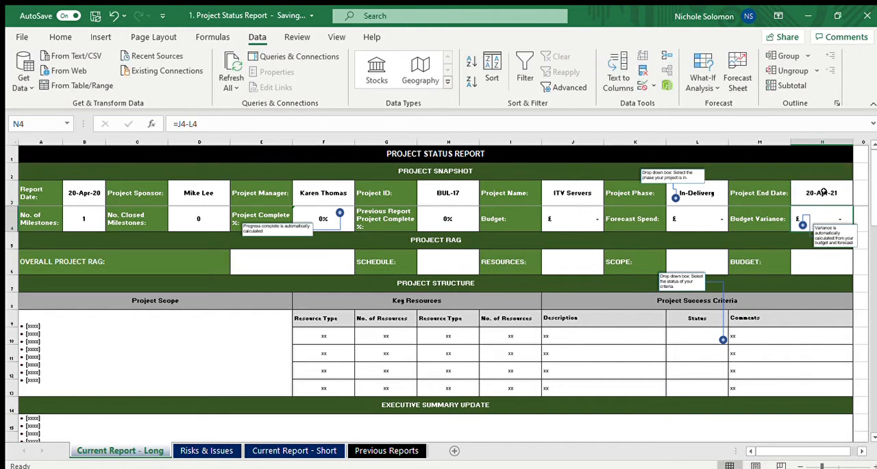
Set the No. of Milestones in cell B4 to 60
key(Up)
key(Up)
key(Down)
key(Down)
key(Left)
key(Left)
key(Left)
key(Left)
key(Left)
key(Left)
key(Left)
key(Left)
key(Left)
key(Left)
key(Left)
key(Left)
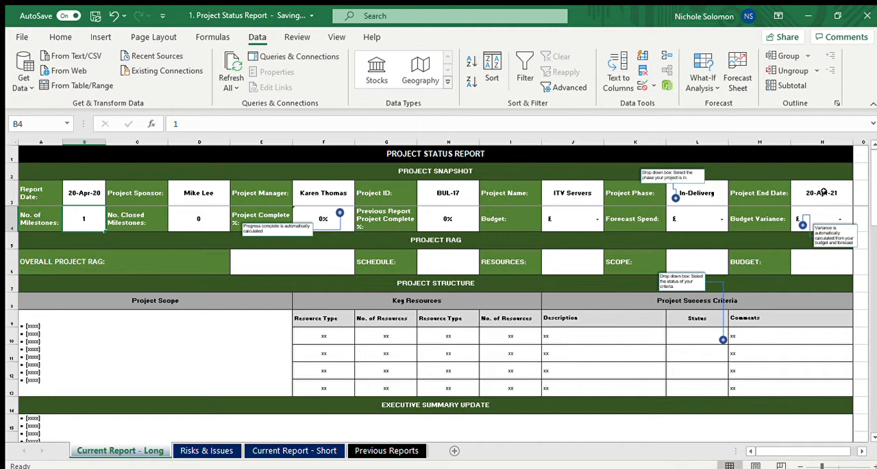
key(Up)
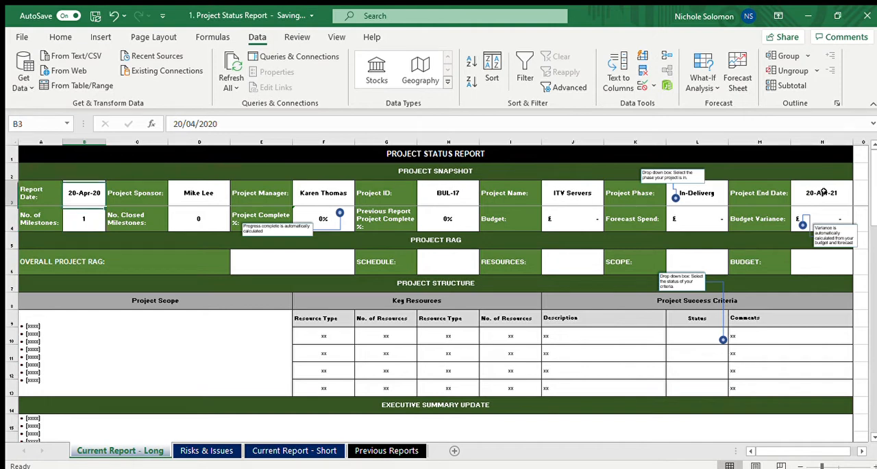
key(Down)
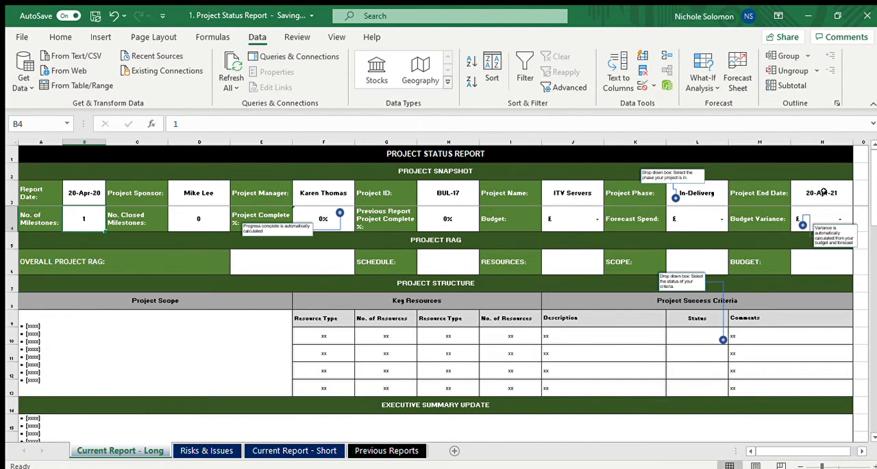
text(60)
key(Tab)
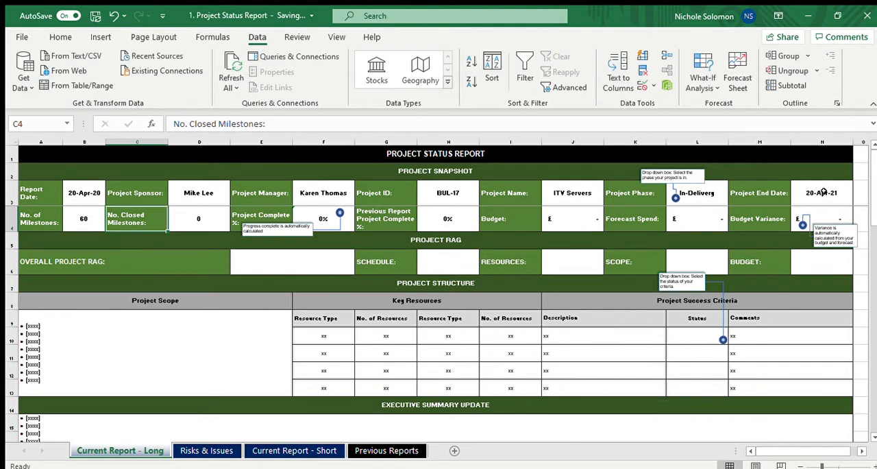
Set the No. Closed Milestones in cell D4 to 20
key(Tab)
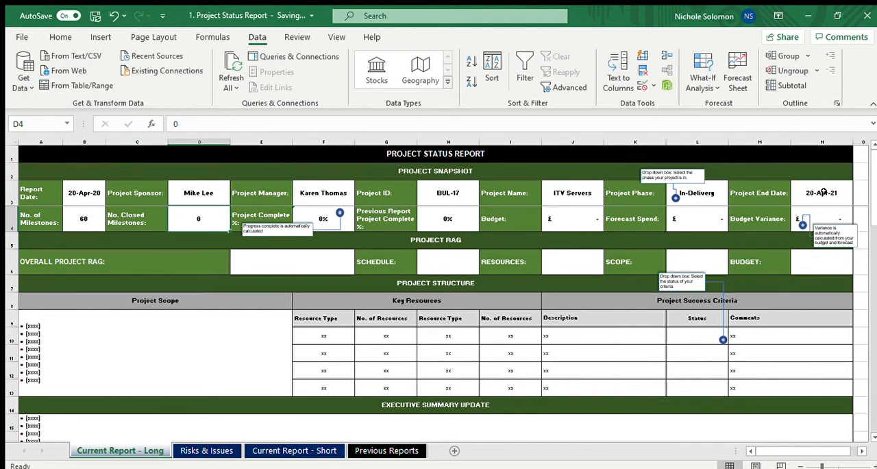
text(20)
key(Tab)
key(Tab)
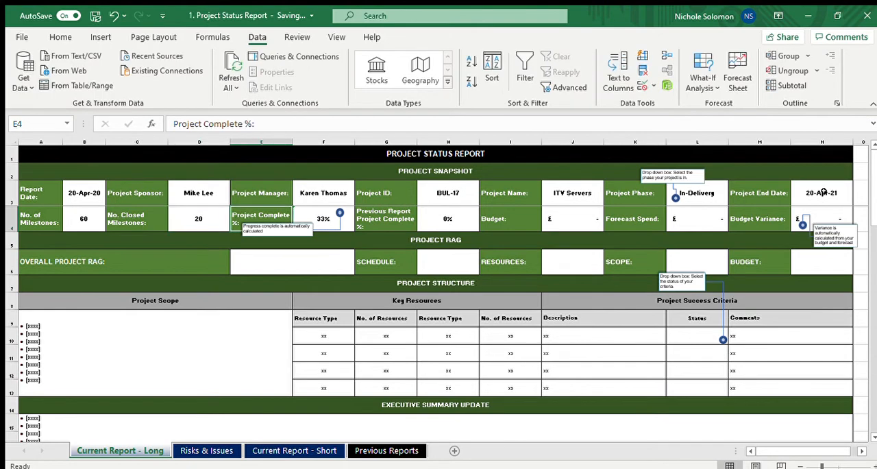
Examine how the Project Complete % formula relates to the total and closed milestone cells
key(Left)
key(Left)
key(Right)
key(Right)
key(Right)
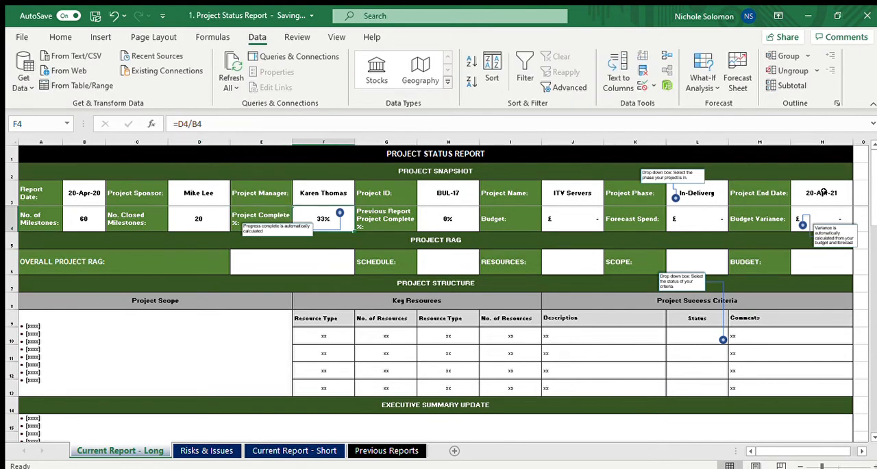
key(Left)
key(Right)
key(Left)
key(Left)
key(Left)
key(Left)
key(Left)
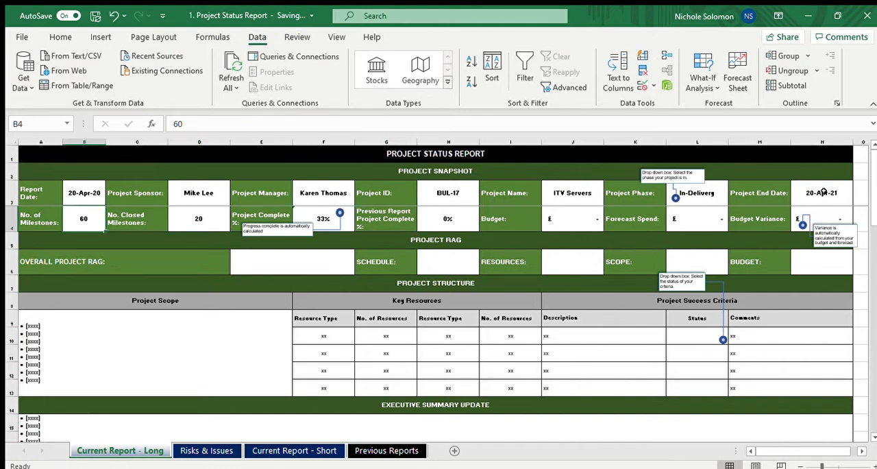
Set the Previous Report Project Complete % in cell H4 to 33%
key(Right)
key(Right)
key(Right)
key(Right)
key(Right)
key(Right)
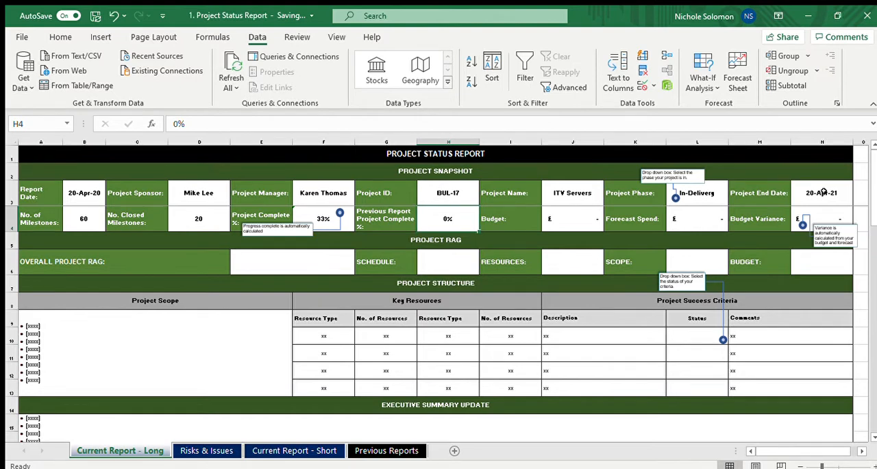
text(33)
key(Left)
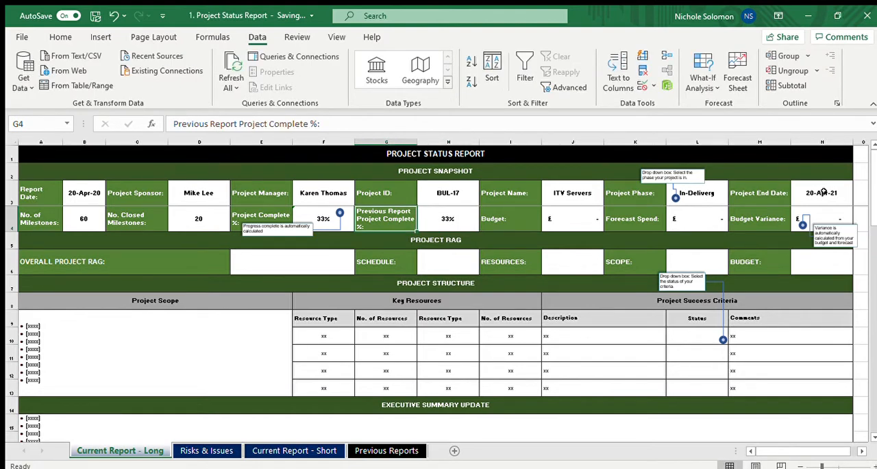
Set the Report Date in cell B3 to 10/5/20
key(Up)
key(Left)
key(Down)
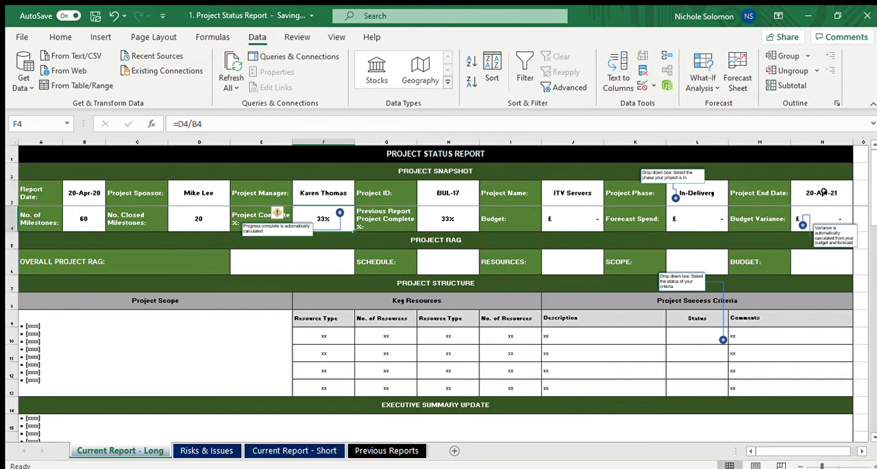
key(Left)
key(Left)
key(Up)
key(Left)
key(Left)
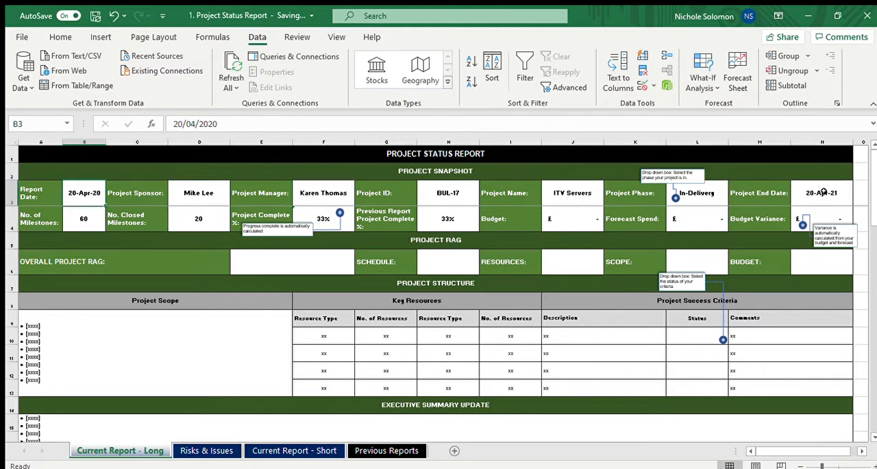
text(10/)
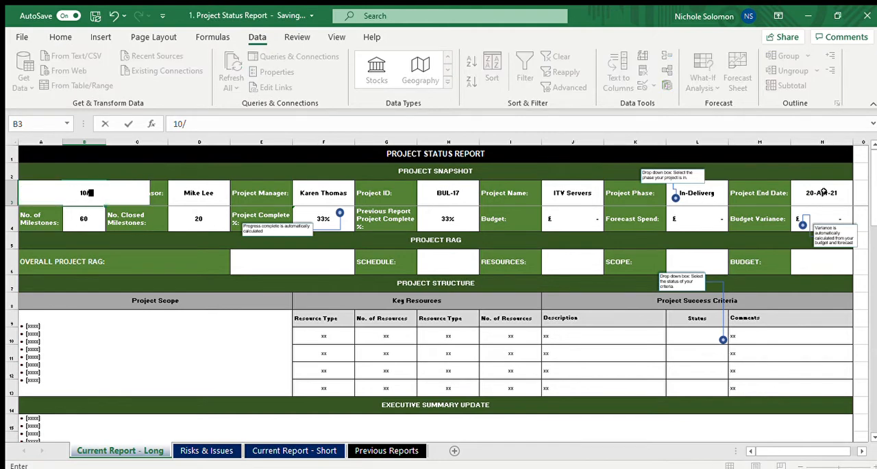
text(5/20)
key(Right)
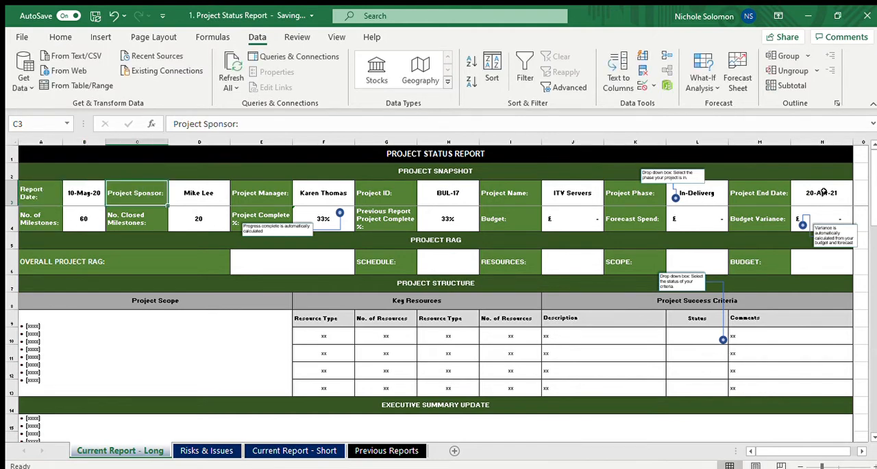
Set the No. Closed Milestones in cell D4 to 30
key(Down)
key(Right)
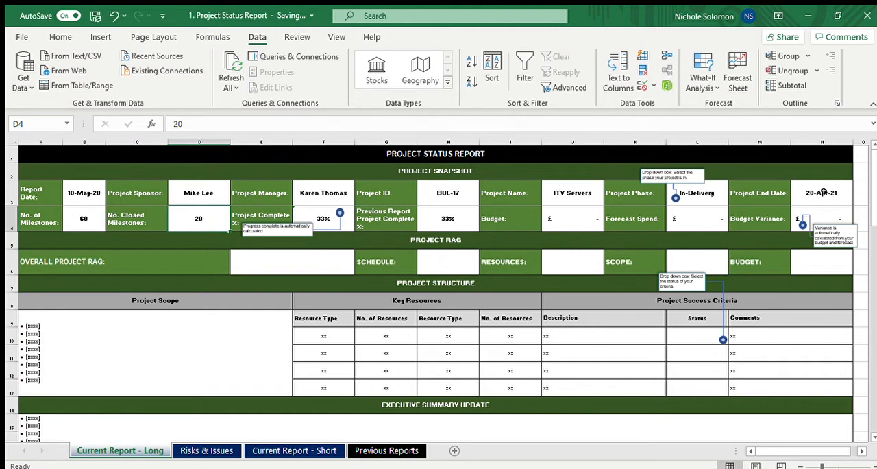
text(30)
key(Right)
Compare the closed milestones and the calculated Project Complete % with the Previous Report Project Complete %
key(Right)
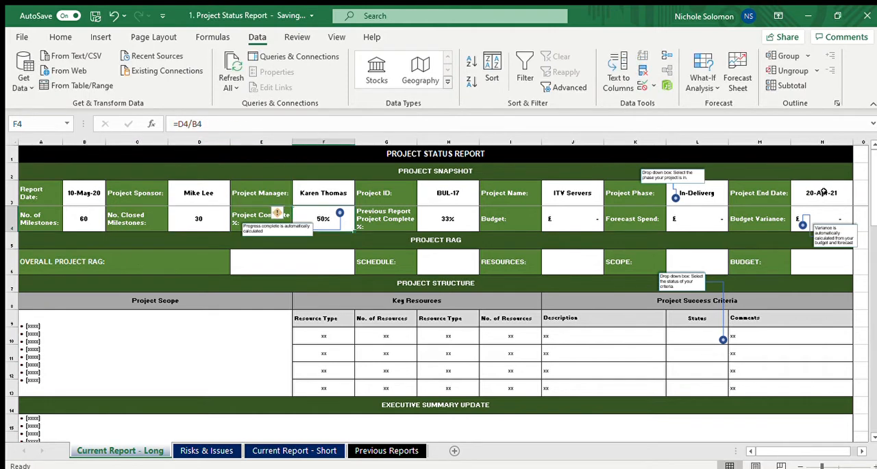
key(Left)
key(Left)
key(Right)
key(Right)
key(Right)
key(Right)
key(Left)
key(Left)
key(Right)
key(Right)
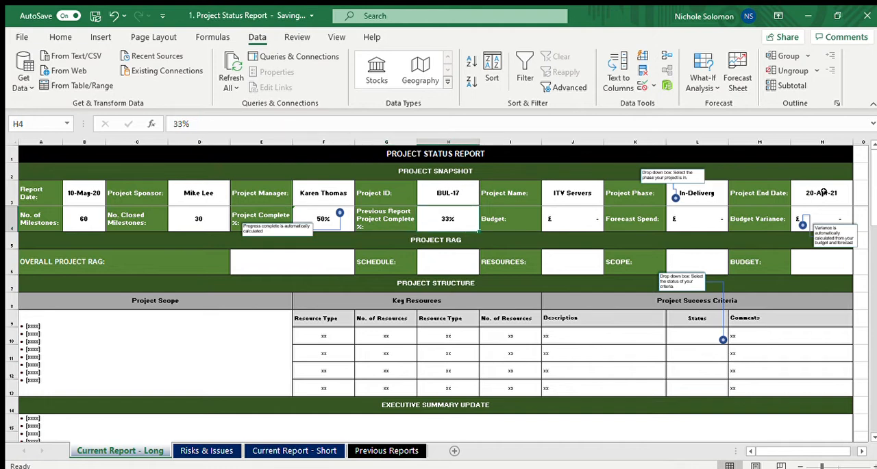
Set the project Budget in cell J4 to 500000
key(Right)
key(Right)
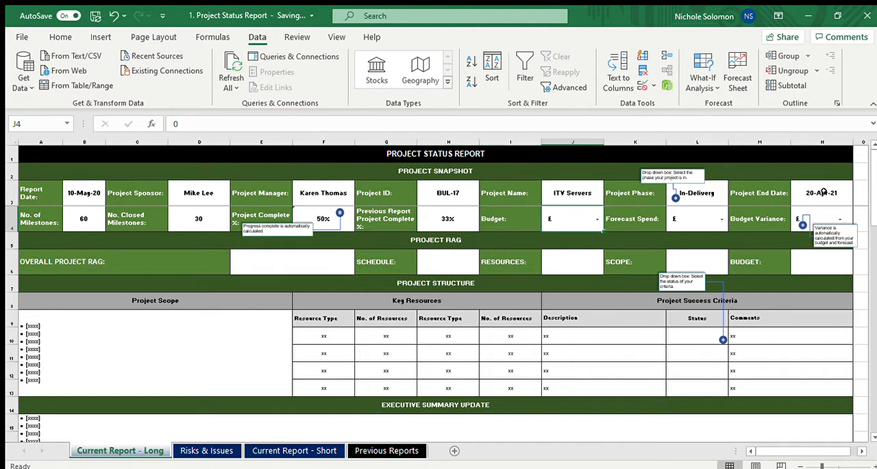
text(500000)
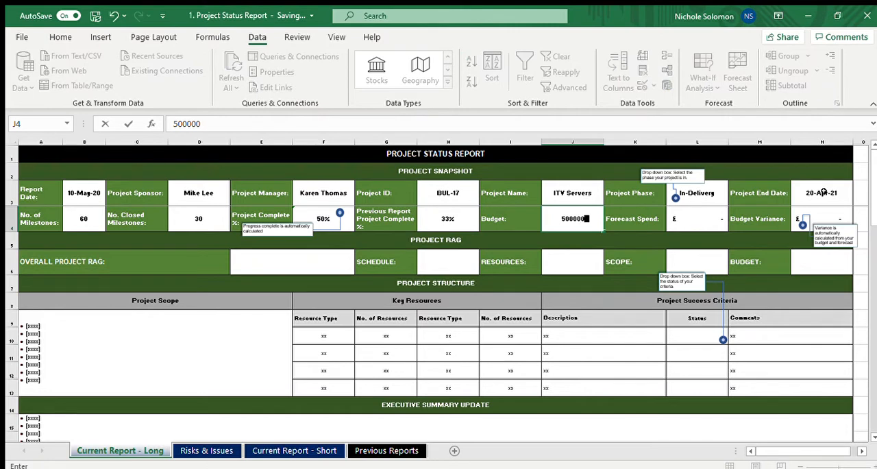
key(Return)
key(Up)
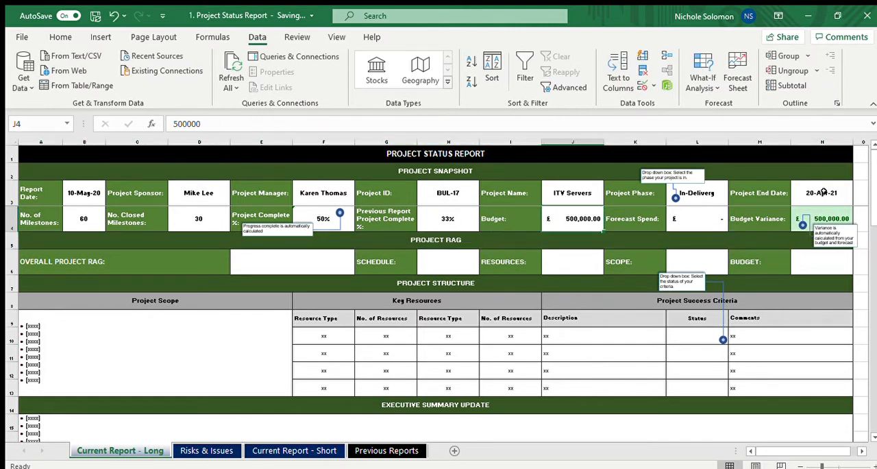
Set the Forecast Spend in cell L4 to 450000
key(Right)
key(Right)
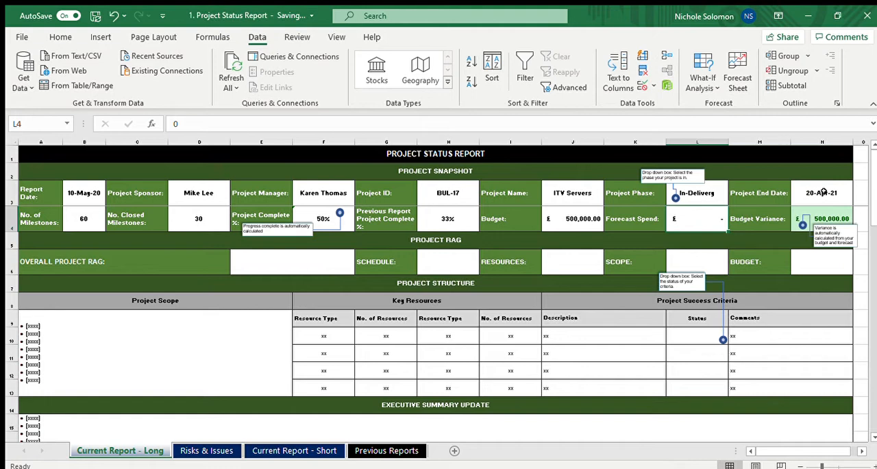
text(4500000)
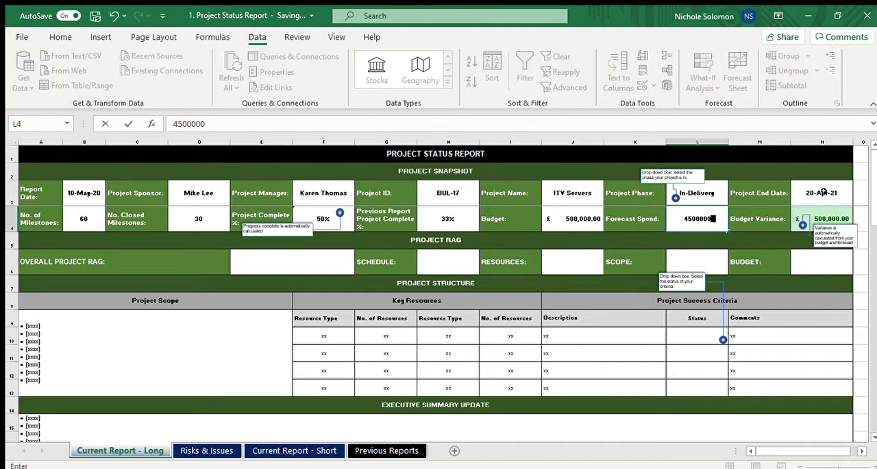
key(BackSpace)
key(Return)
key(Up)
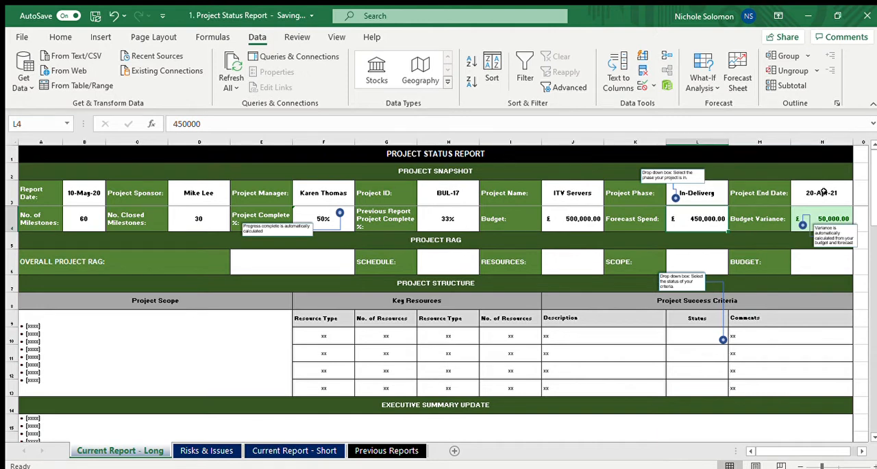
Set the Forecast Spend in cell L4 to 740000
text(740)
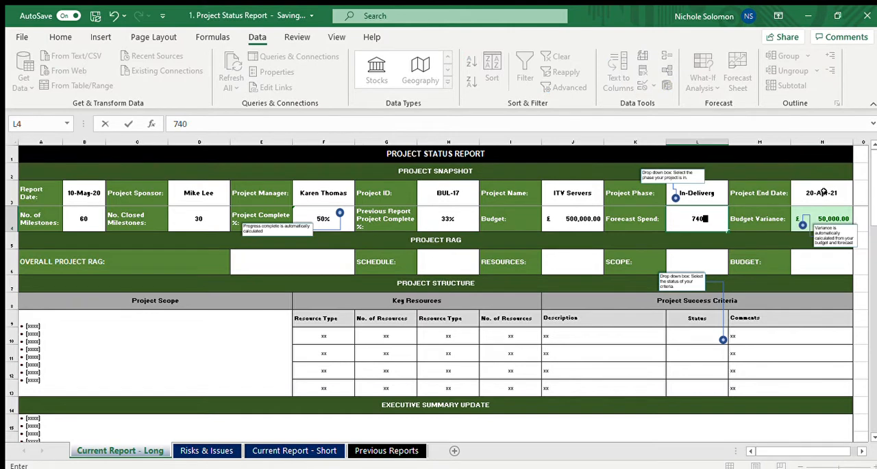
text(000)
key(Return)
key(Up)
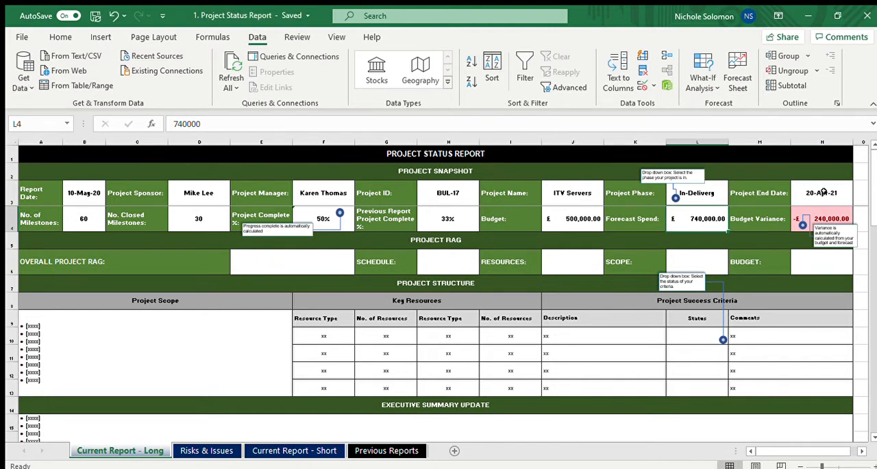
Set the Overall Project RAG in cell E6 to AMBER
click(150, 256)
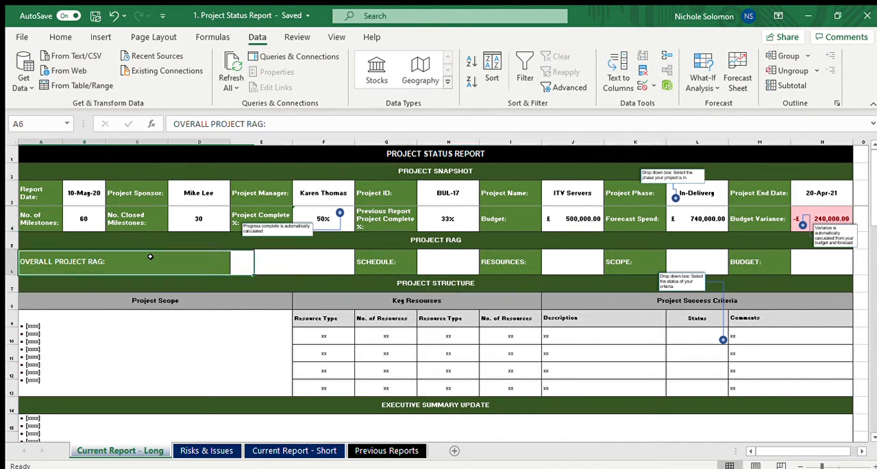
key(Right)
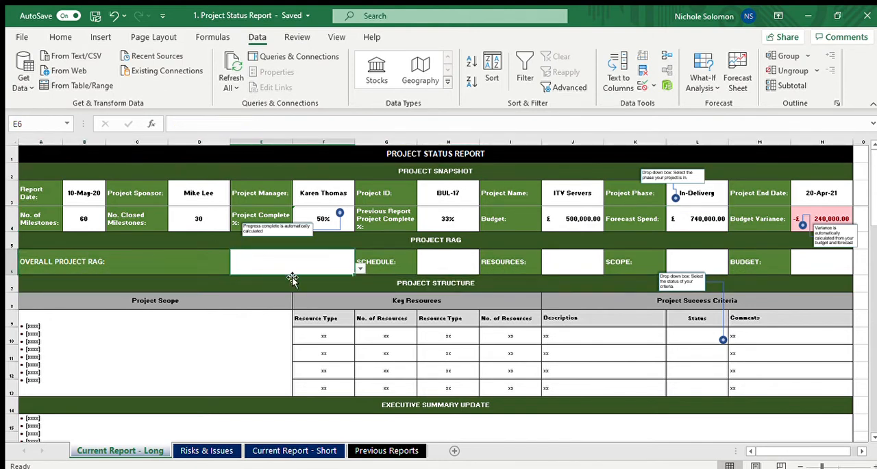
click(358, 268)
click(294, 278)
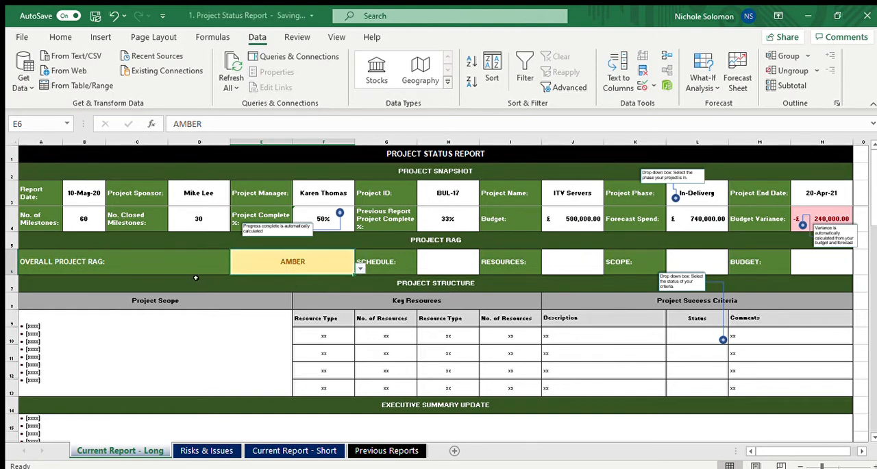
click(494, 233)
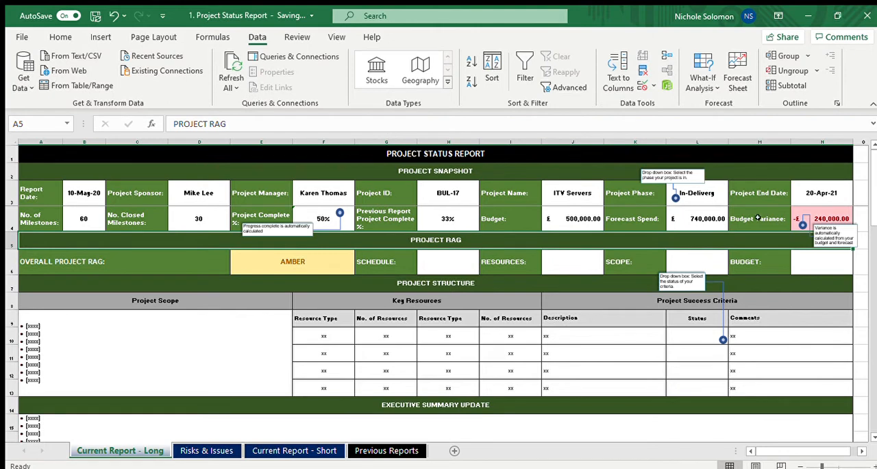
drag(767, 217, 233, 250)
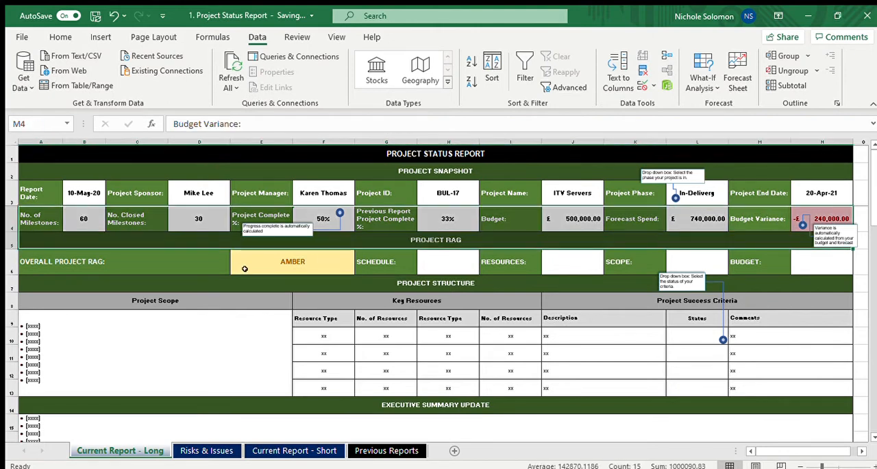
Set both the Schedule and Resources ratings in the Project RAG section to GREEN
click(245, 270)
key(Right)
key(Right)
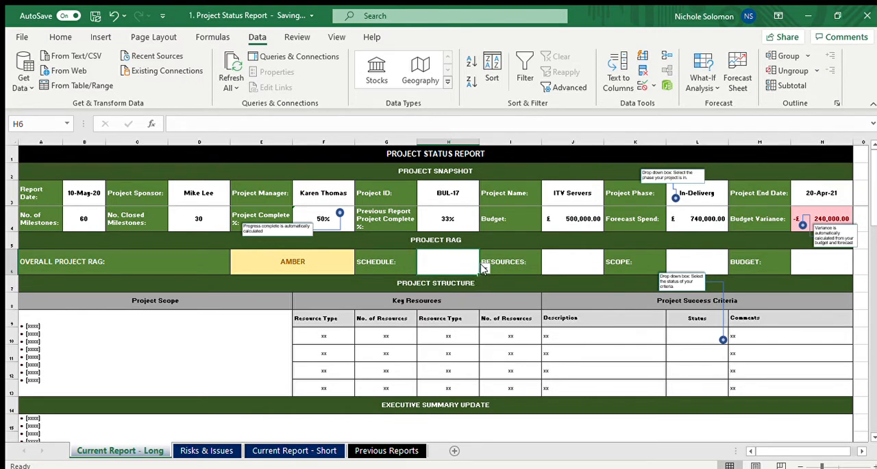
click(444, 282)
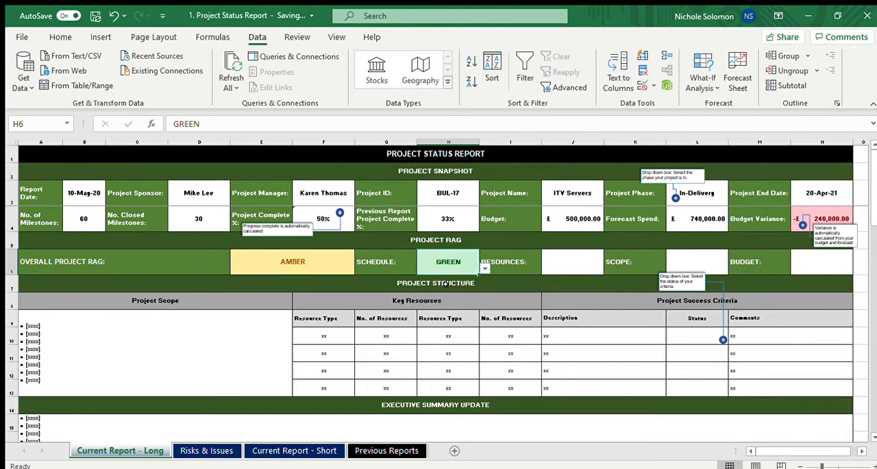
click(579, 265)
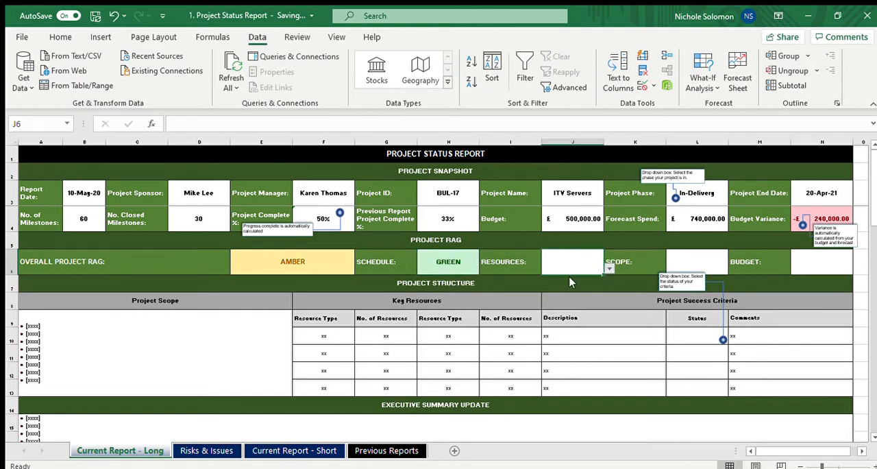
click(566, 285)
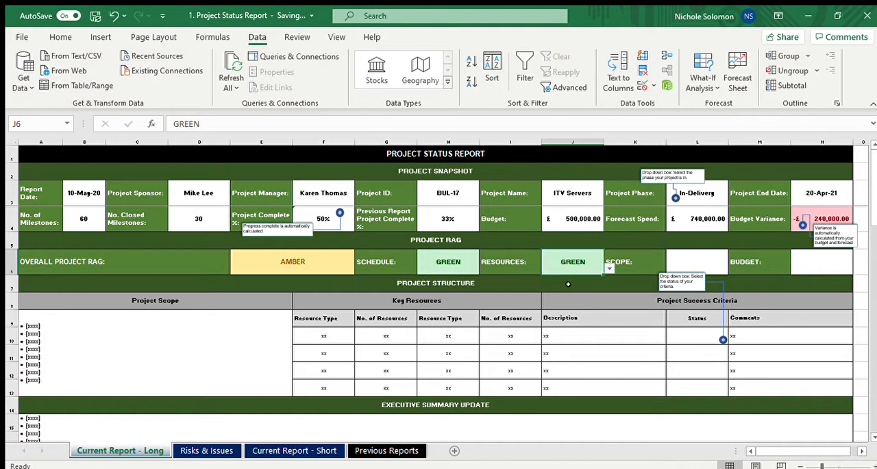
Set the Scope rating to AMBER and the Budget rating to RED in the Project RAG section
click(685, 265)
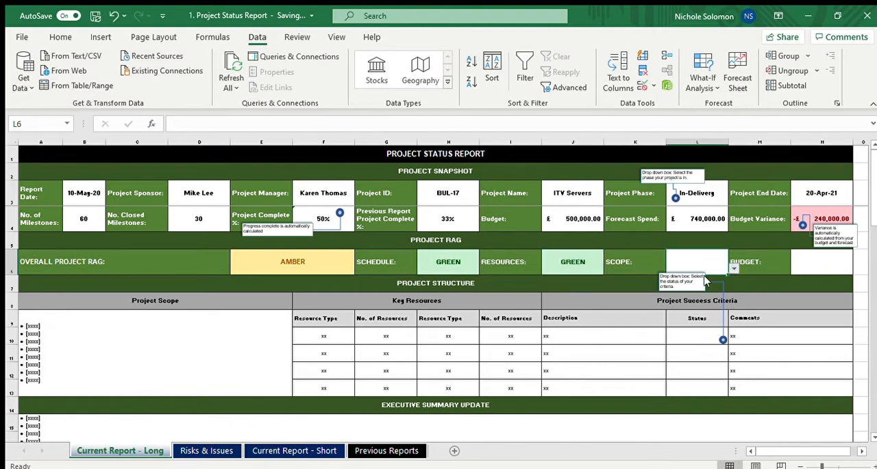
click(706, 280)
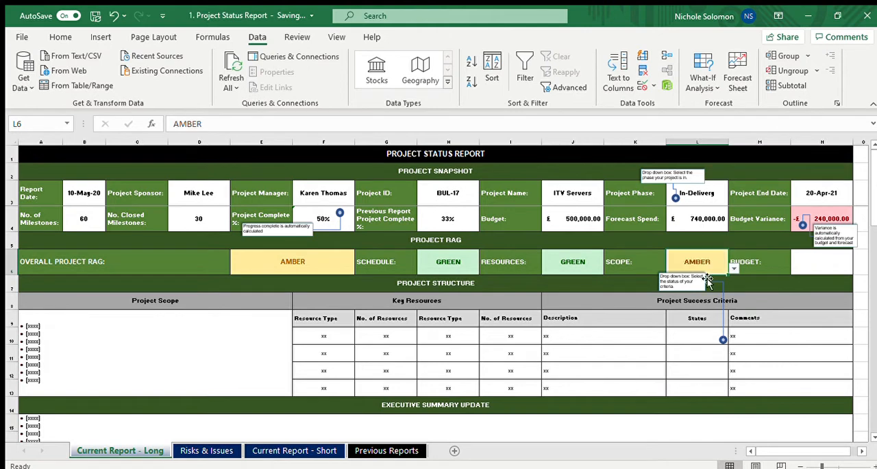
click(801, 268)
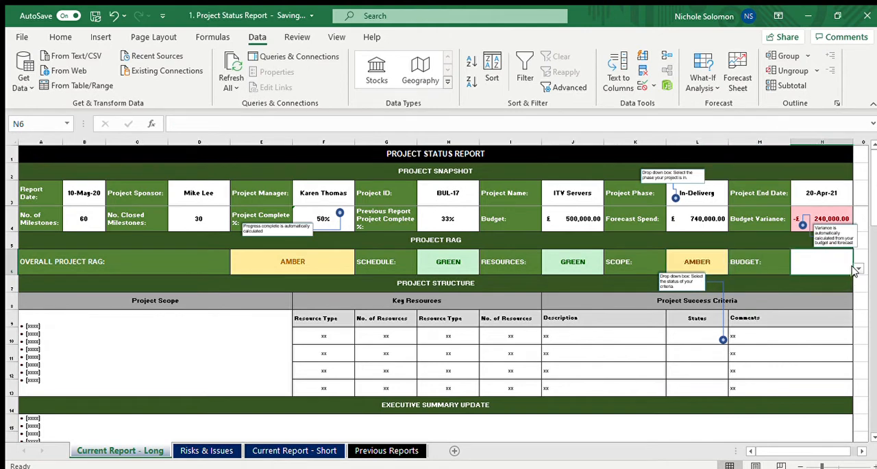
click(859, 269)
click(822, 281)
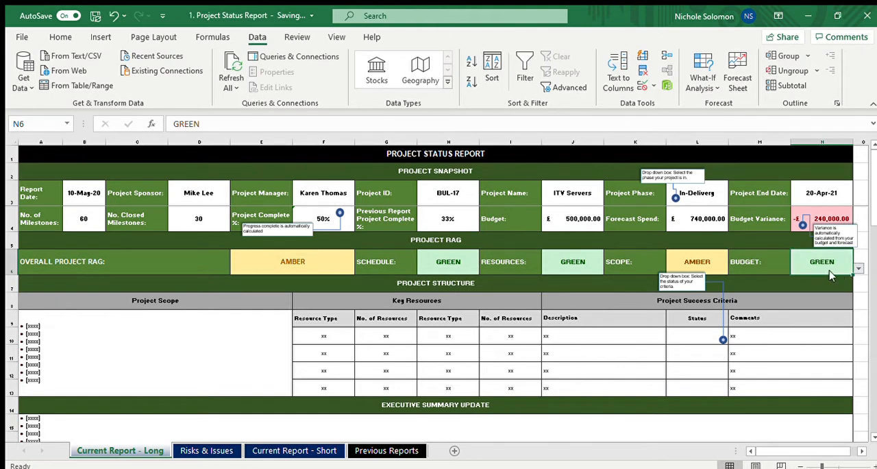
click(816, 278)
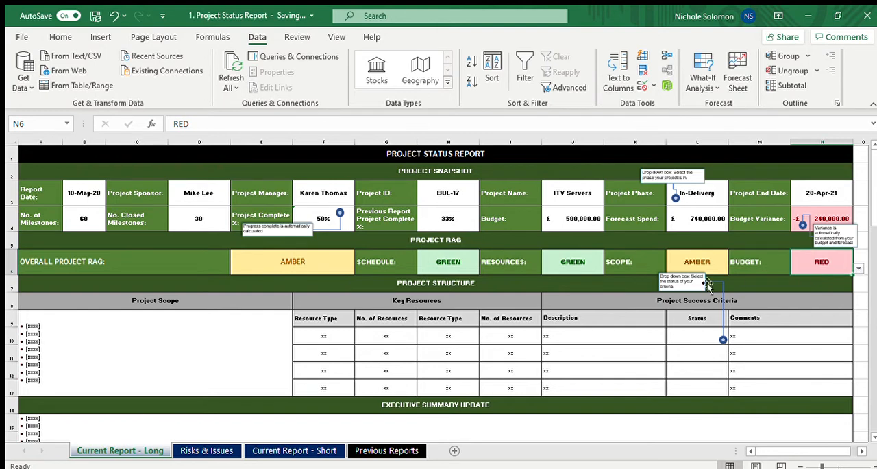
Review the overall, Schedule, Resources, Scope and Budget ratings across the Project RAG row
click(585, 261)
key(Right)
key(Right)
key(Right)
key(Right)
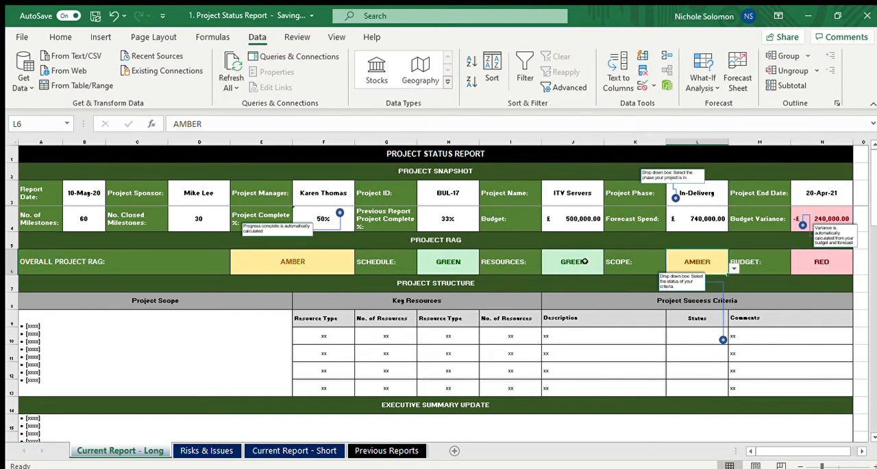
key(Left)
key(Left)
key(Left)
key(Left)
key(Left)
key(Left)
key(Left)
key(Left)
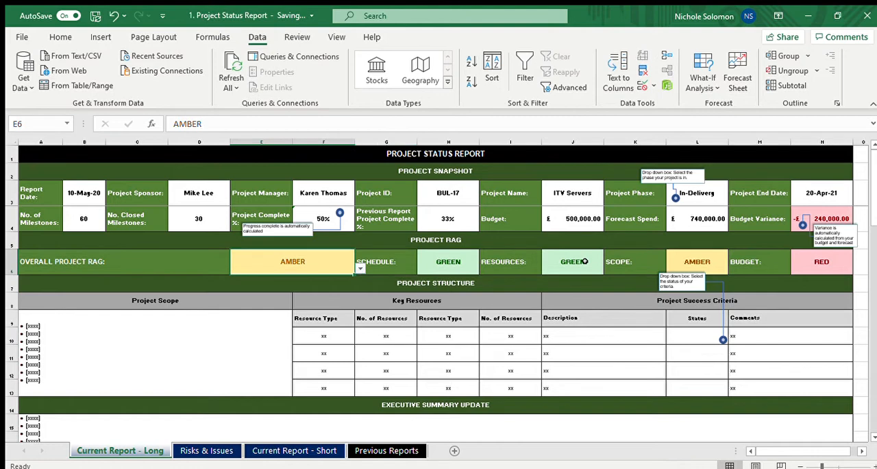
key(Right)
key(Right)
key(Right)
key(Right)
key(Right)
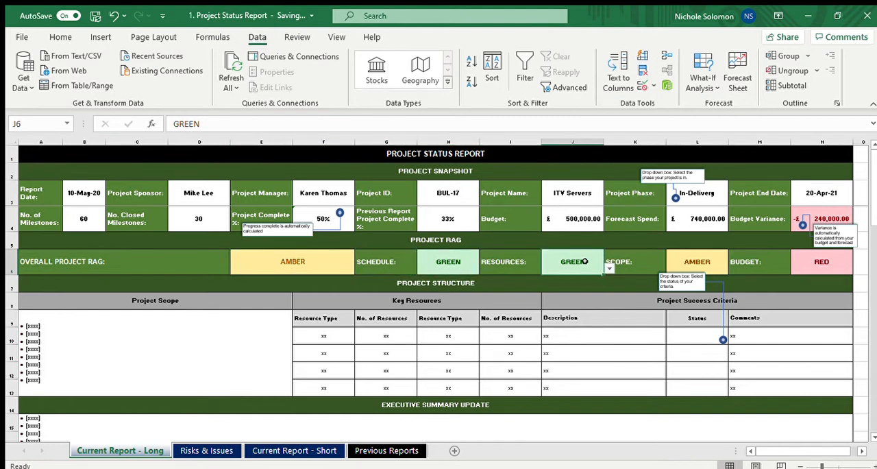
key(Right)
key(Right)
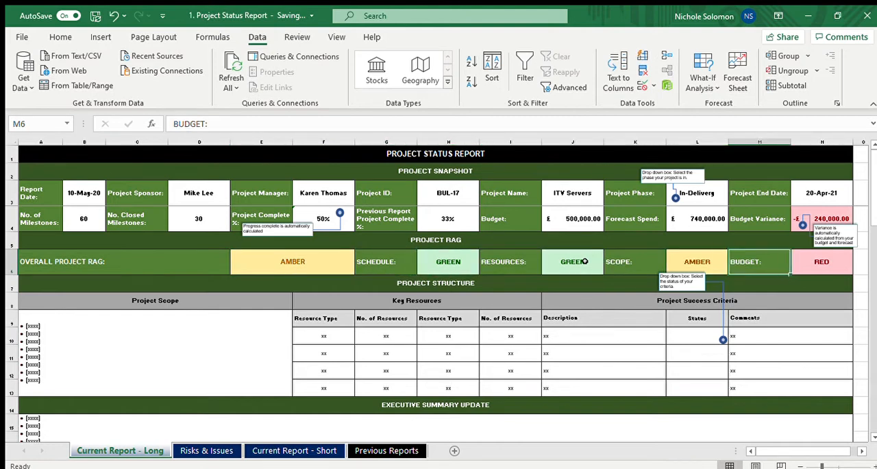
Replace the placeholder bullets in the Project Scope cell with "Deliver services into the Paris Datacenter"
click(145, 352)
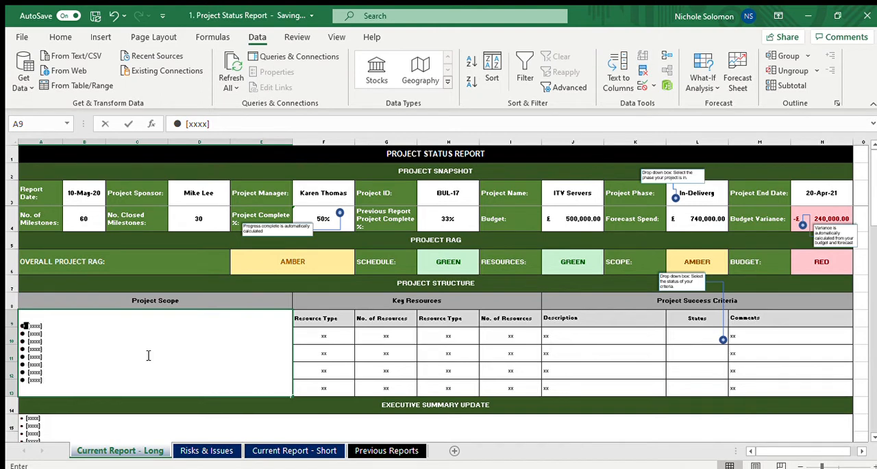
text(Deliver)
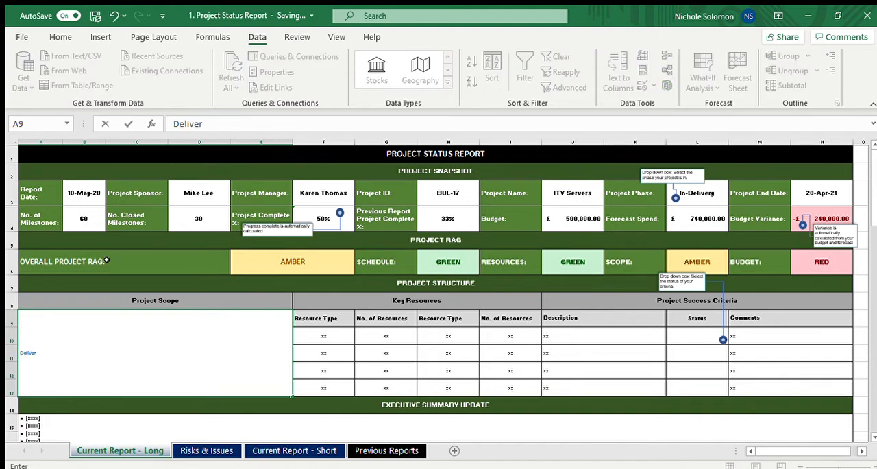
key(Return)
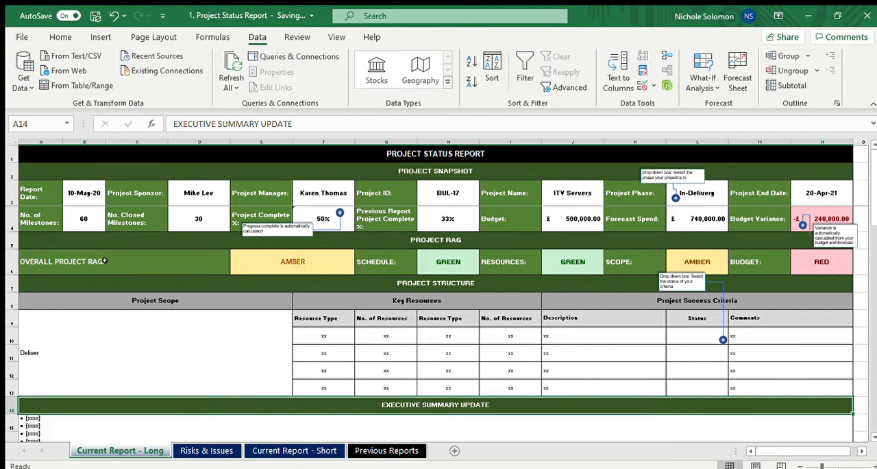
click(60, 341)
double_click(64, 350)
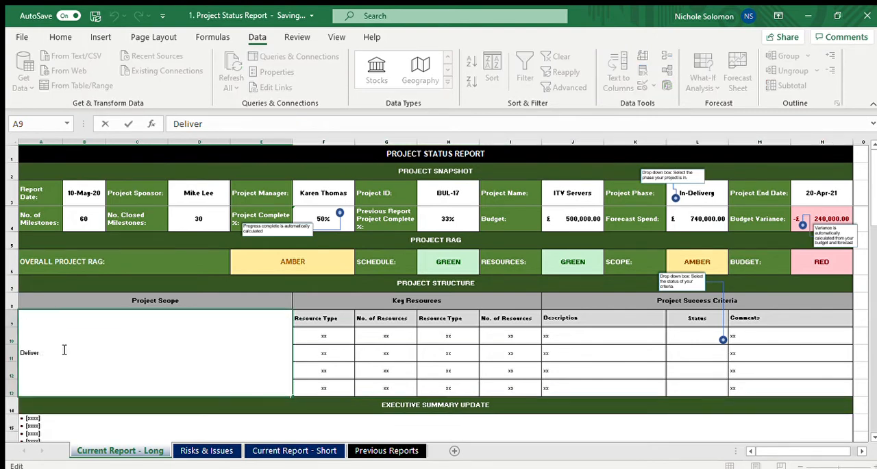
text(services into the Paris)
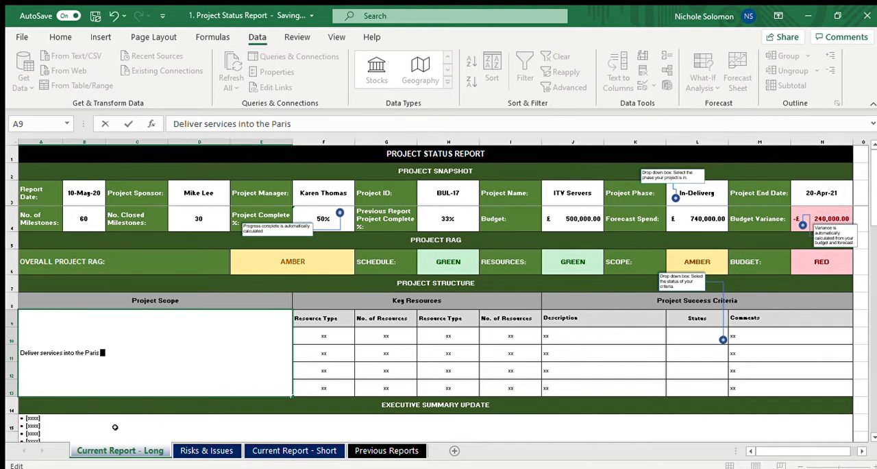
text( Datacenter for)
key(BackSpace)
key(BackSpace)
key(BackSpace)
key(BackSpace)
Correct "services" to "servers" in the Project Scope text
key(Left)
key(Left)
key(Left)
key(Left)
key(Left)
key(Left)
key(Left)
key(Left)
key(Left)
key(Left)
key(Left)
key(Left)
key(Left)
key(Left)
key(Left)
key(Left)
key(Left)
key(Left)
key(Left)
key(Left)
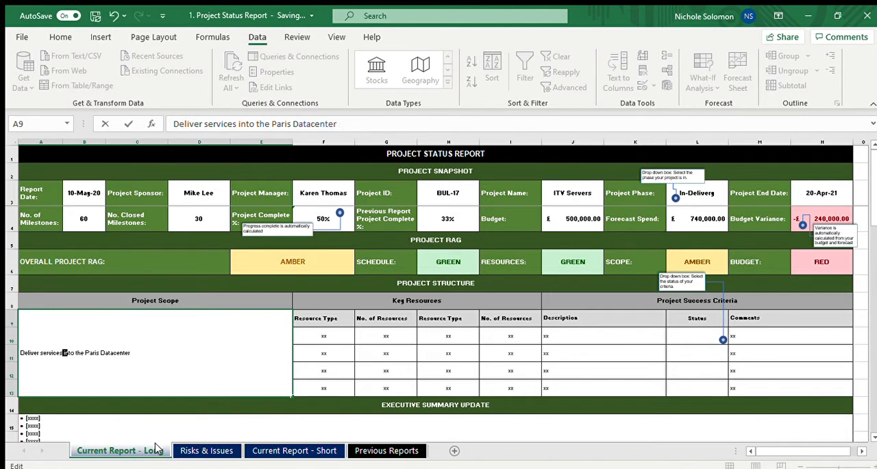
key(Left)
key(Left)
key(Left)
key(BackSpace)
key(BackSpace)
key(BackSpace)
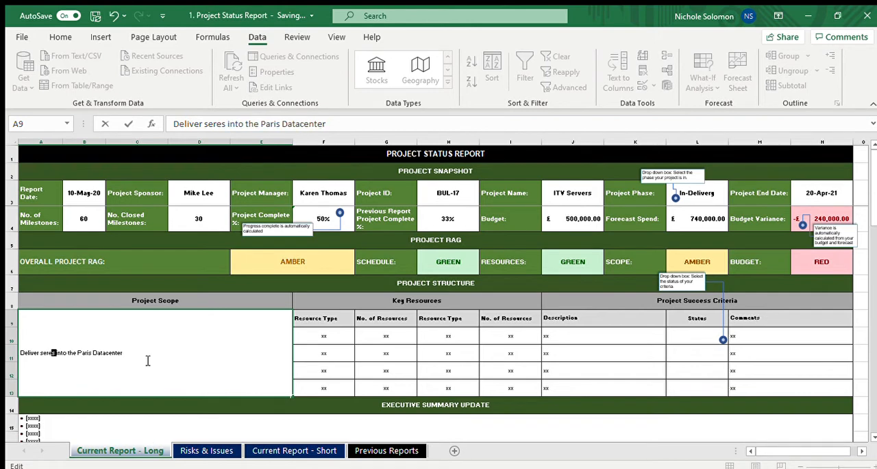
text(erver)
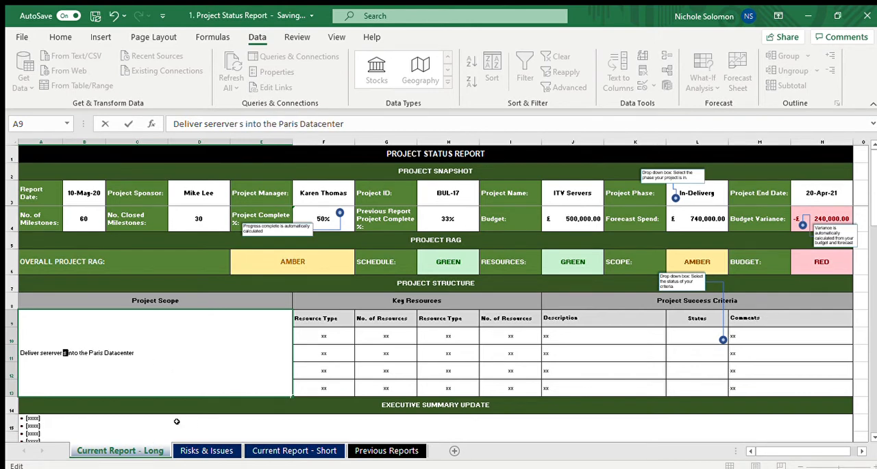
key(BackSpace)
key(BackSpace)
key(BackSpace)
key(BackSpace)
key(BackSpace)
key(BackSpace)
text(vers)
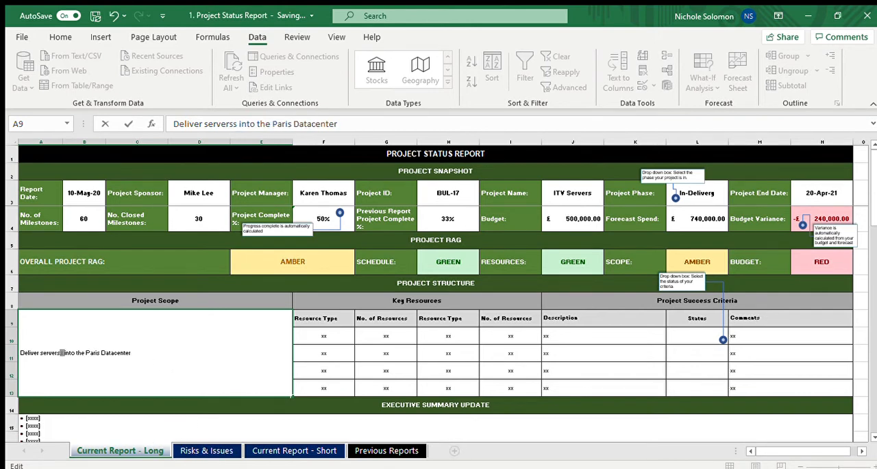
key(Delete)
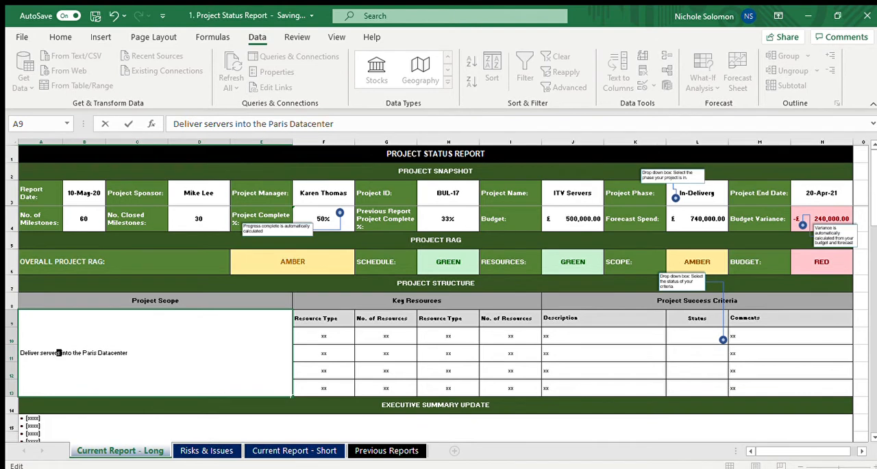
Append "x 12." to the end of the Project Scope sentence
double_click(179, 360)
text(x 12.)
key(Tab)
key(shift+Tab)
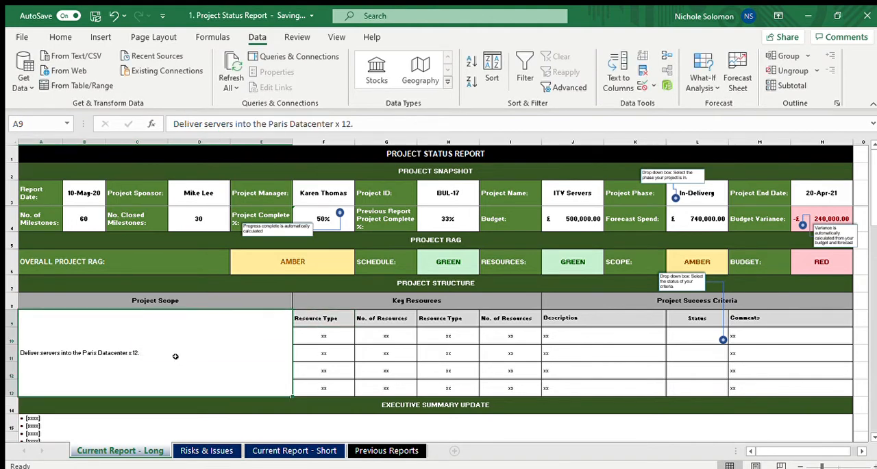
Enter Network Arch with 2 resources in the first row of Key Resources
key(Tab)
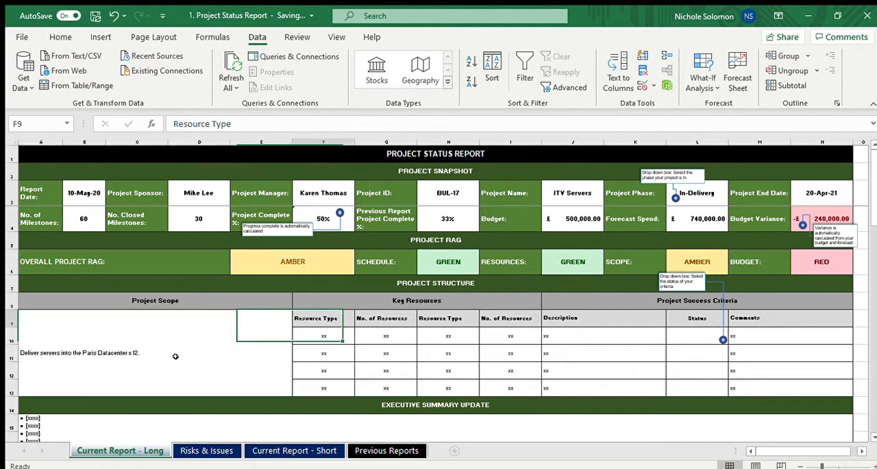
key(Tab)
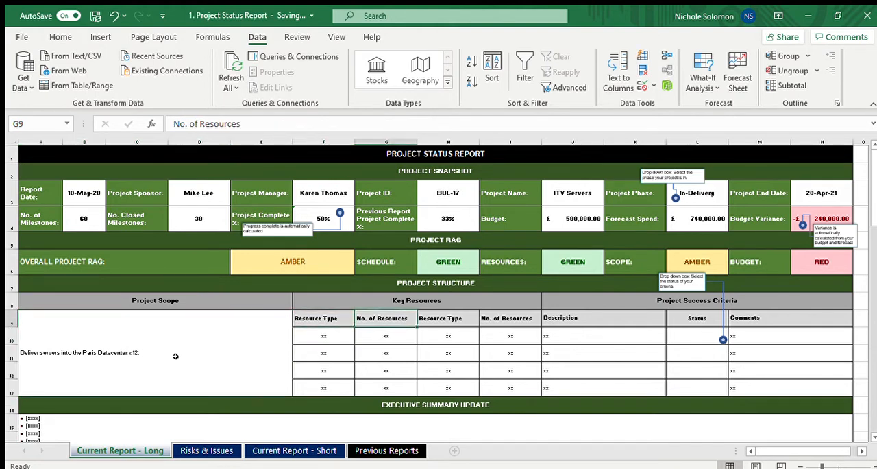
key(Down)
key(Left)
text(N)
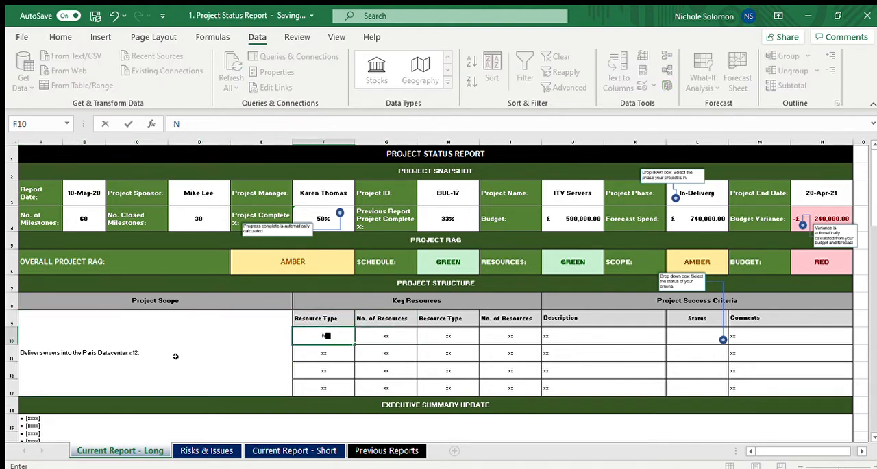
text(etwork Arch)
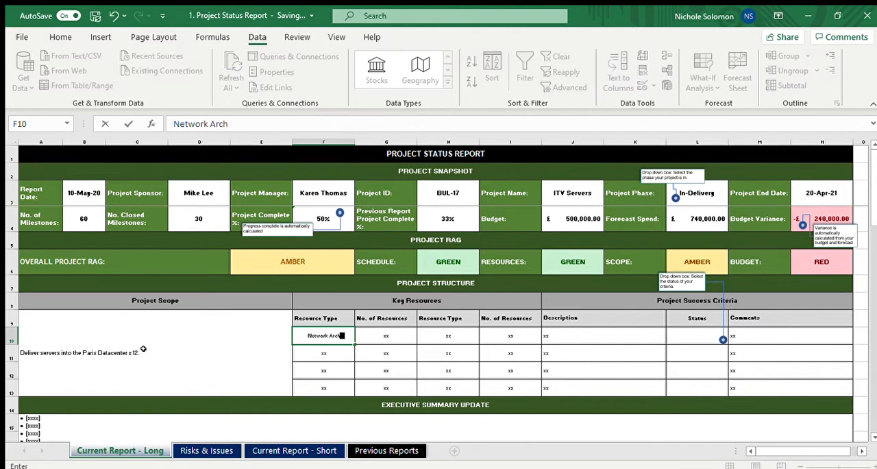
key(Tab)
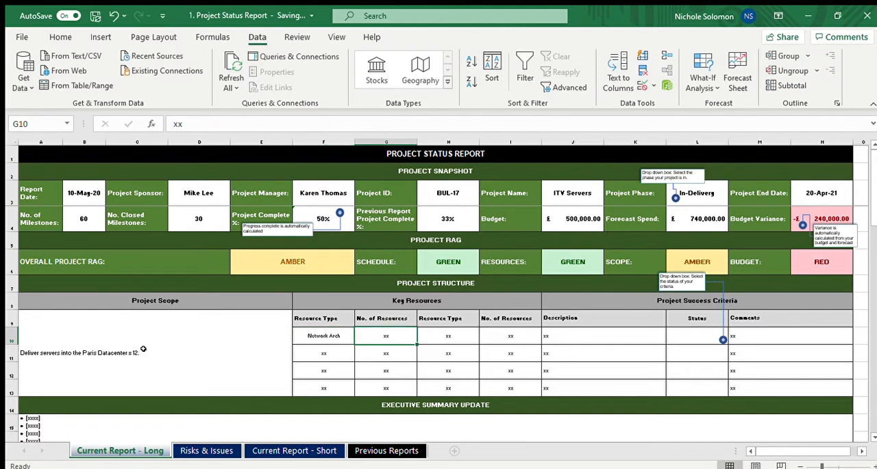
text(2)
key(Return)
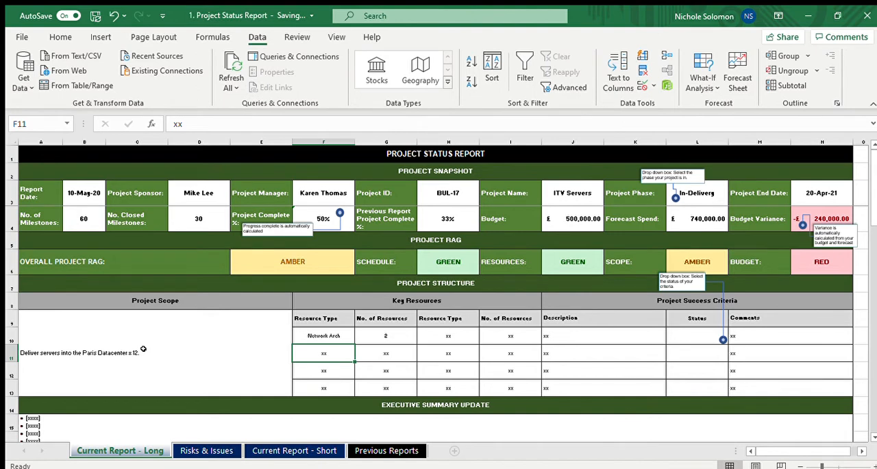
Enter Network Engineer with 5 resources in the second row of Key Resources
text(Network En)
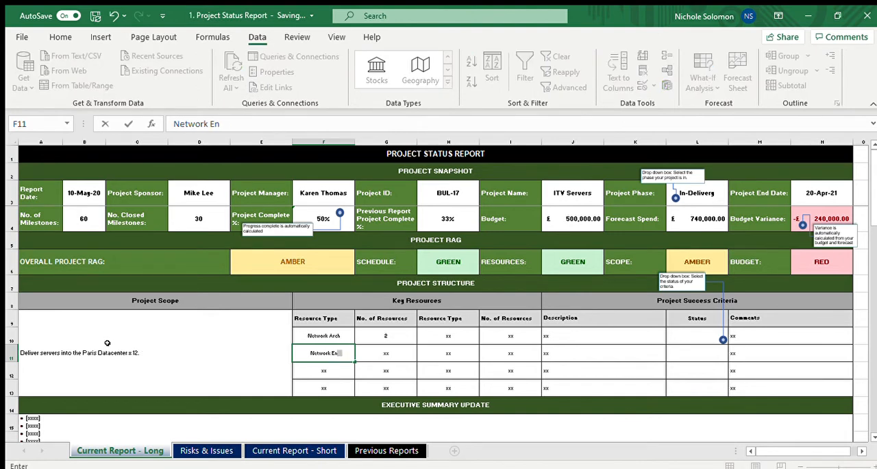
text(gineer)
key(Tab)
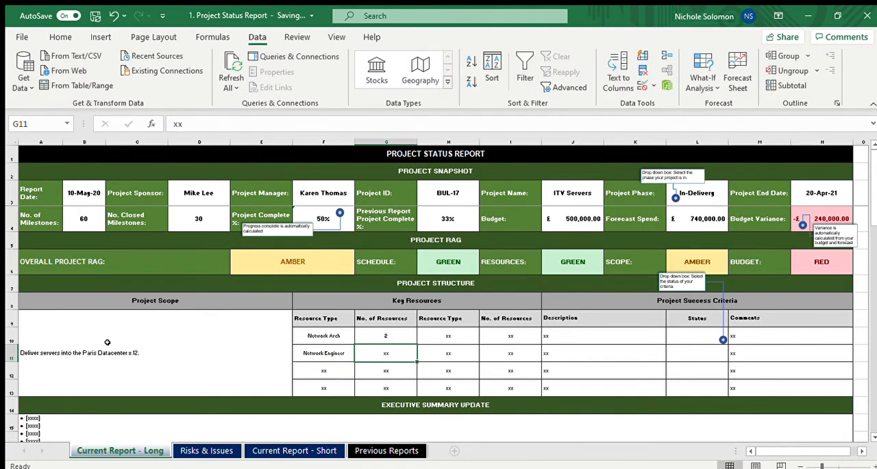
text(5)
key(Down)
Enter Datacenter Engineer with 2 resources in the third row of Key Resources
key(Left)
text(D)
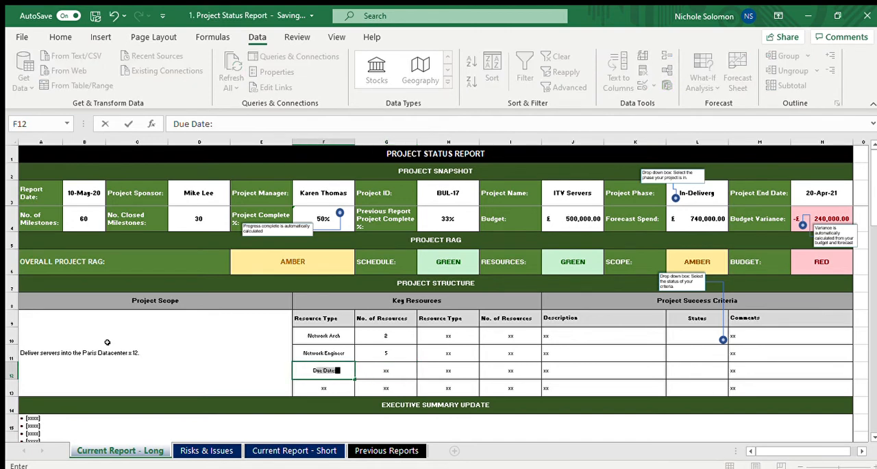
text(atacenter)
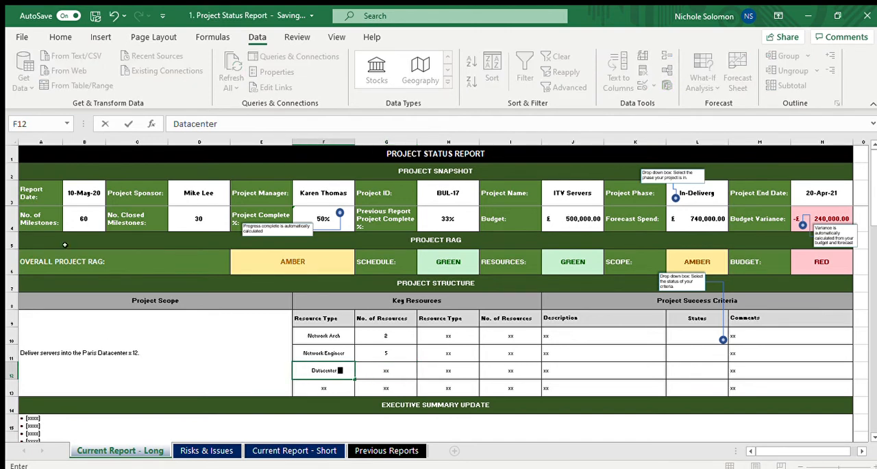
text( Engineer)
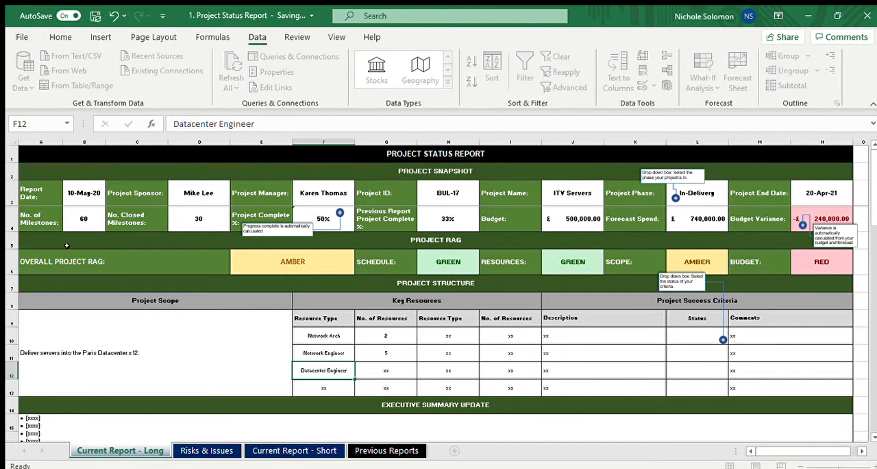
key(Right)
text(2)
key(Return)
Enter Server Specialist with 1 resource in the fourth row of Key Resources
key(Left)
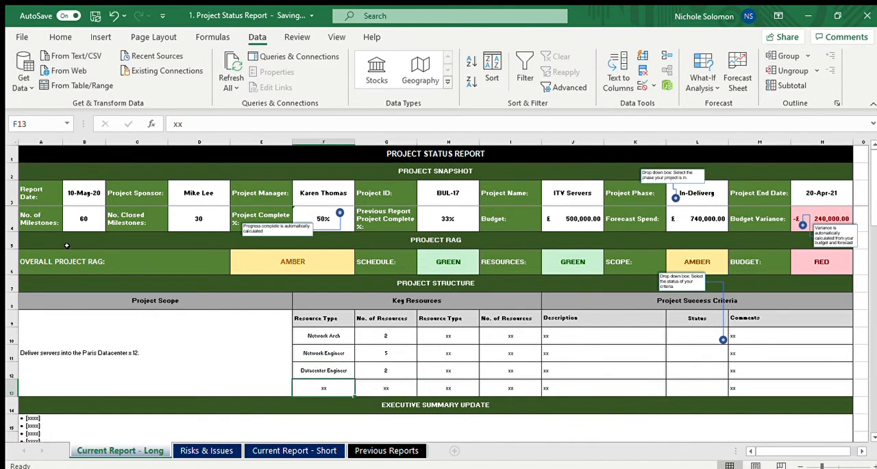
text(Server)
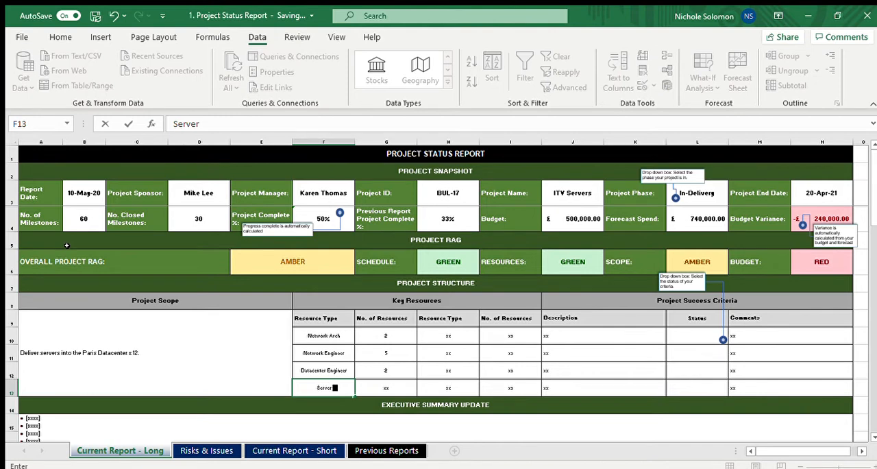
text( Specialist)
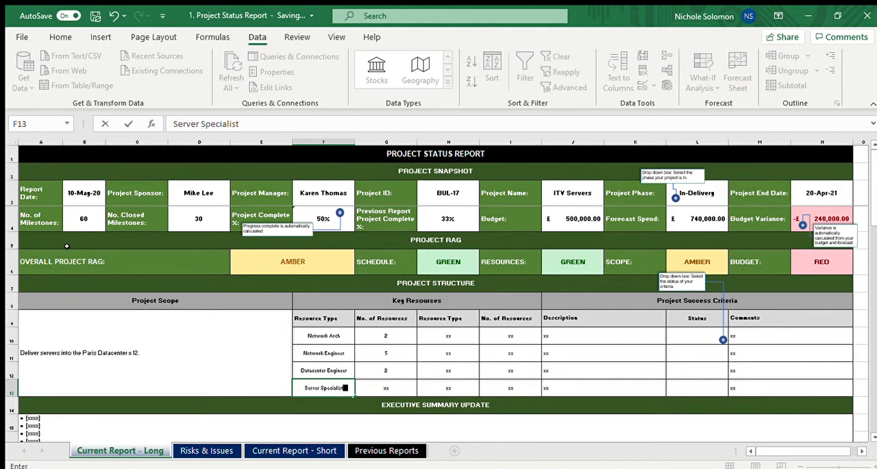
key(Right)
text(1)
key(Right)
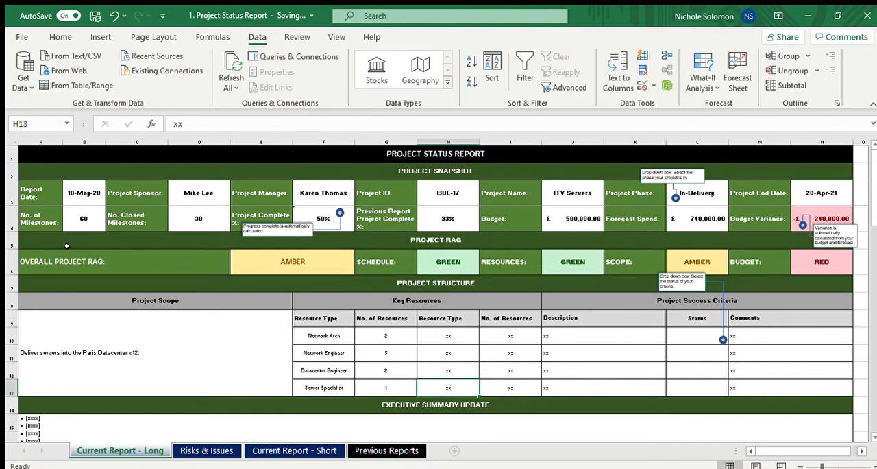
Enter "Decomission old Server" as the first Project Success Criteria description in cell J10
key(Up)
key(Up)
key(Up)
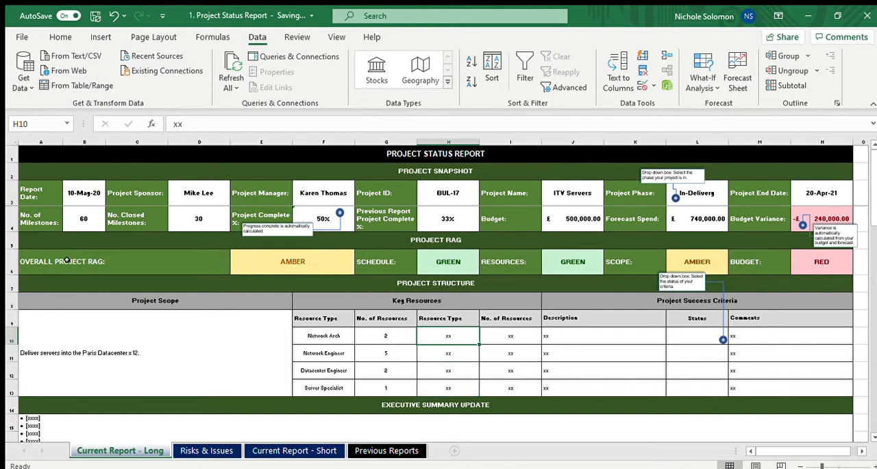
key(Right)
key(Right)
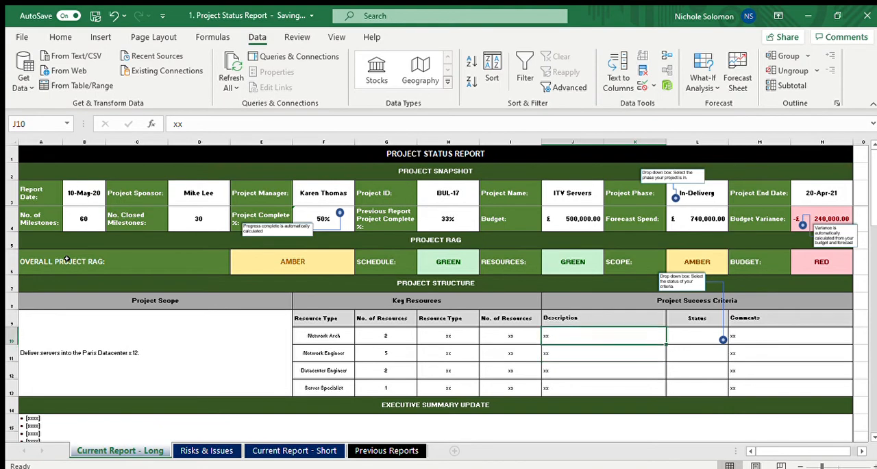
text(Decom)
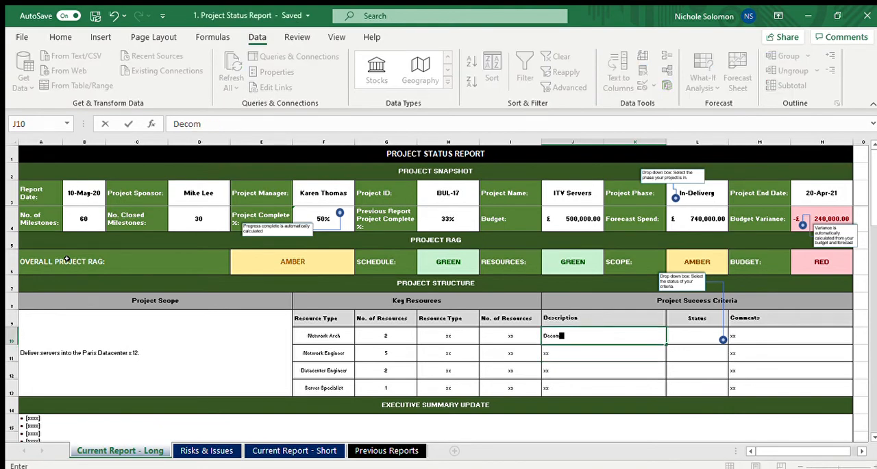
text(ission old Server)
key(Return)
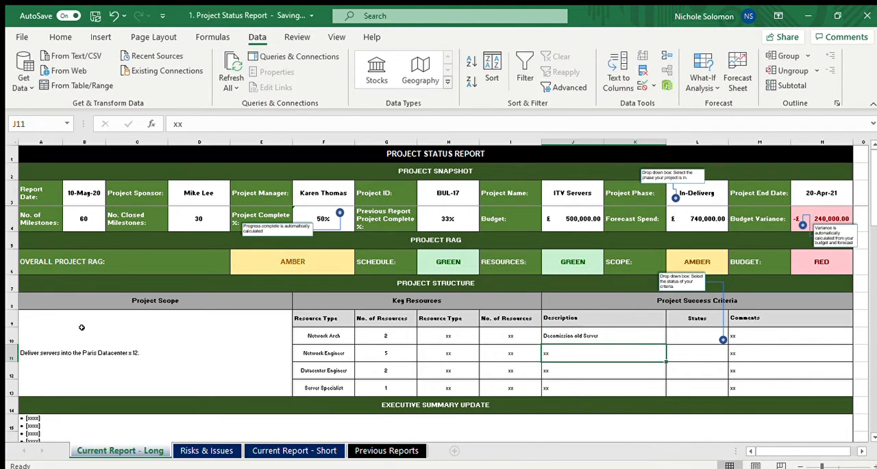
Enter "Reducing in Data Ceneter Costs" as the second success criteria description in cell J11
text(Reducing in)
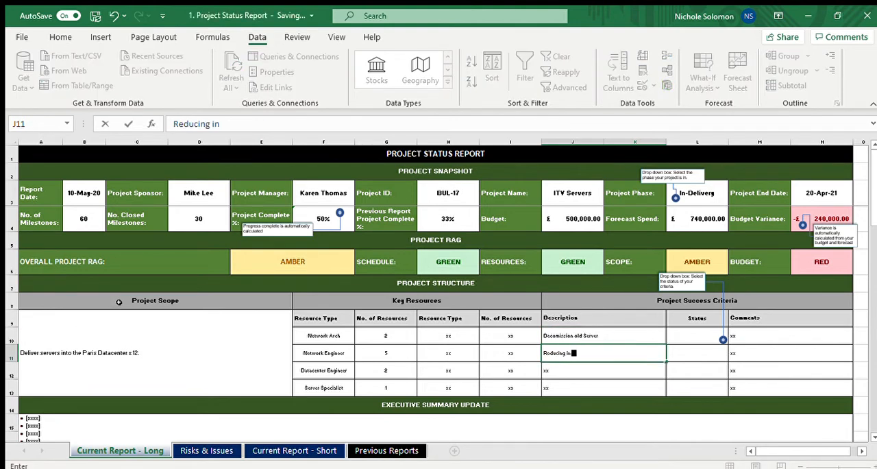
text( Data Ceneter Co)
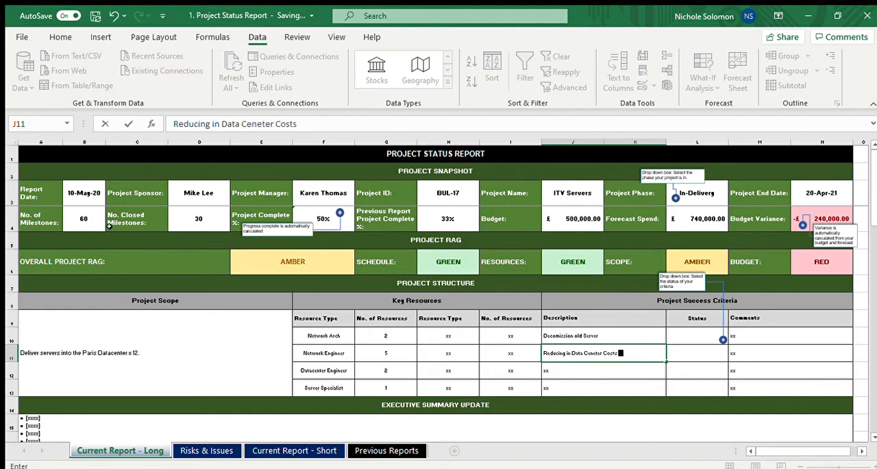
text(sts)
key(Return)
Enter "Server online ahead of World Cup" as the third success criteria description in cell J12
text(Se)
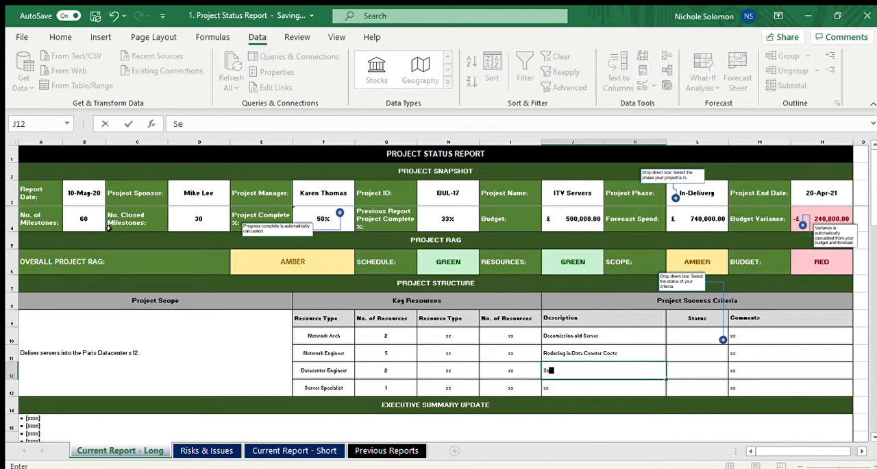
text(rver online ahead)
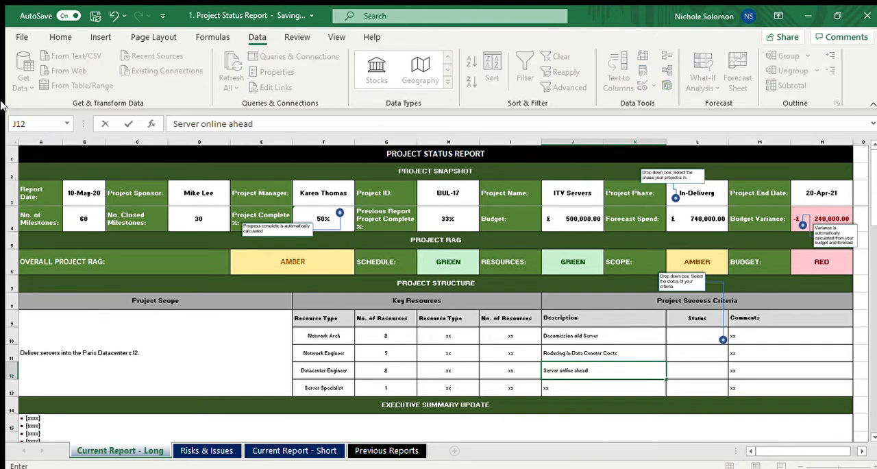
text( of World Cup)
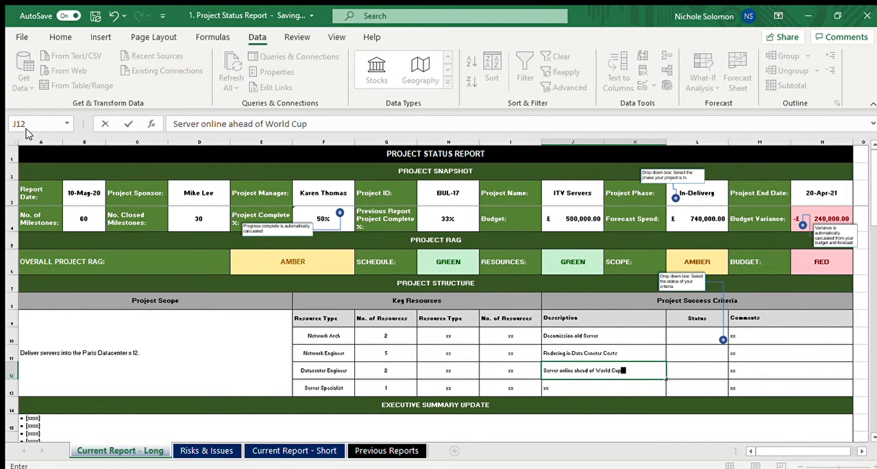
key(ctrl+Return)
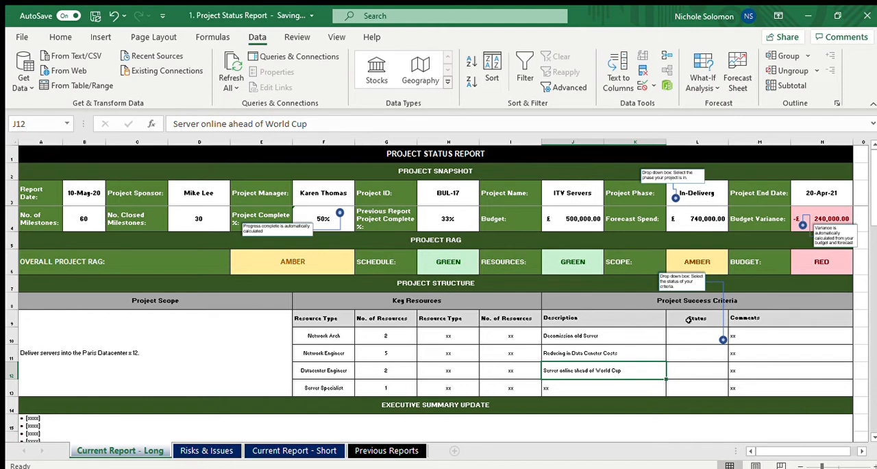
Set the first success criterion's status to At Risk and enter the comment "Unsure of the owners and applciation running on servers"
click(687, 331)
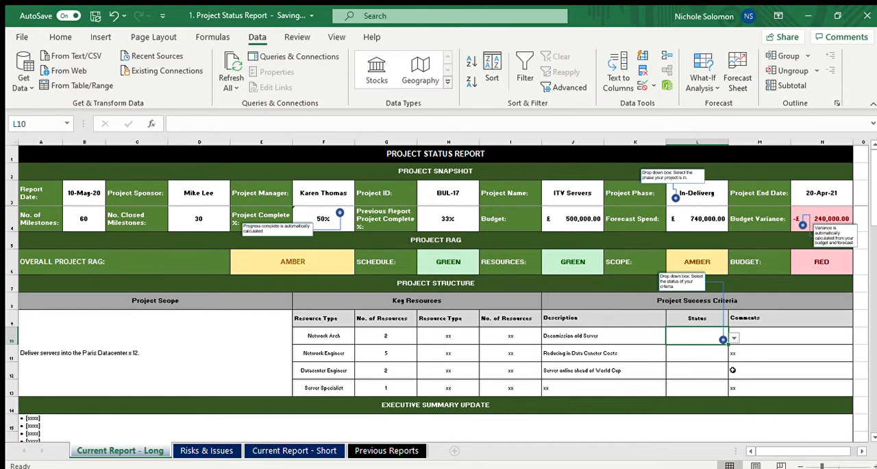
click(694, 346)
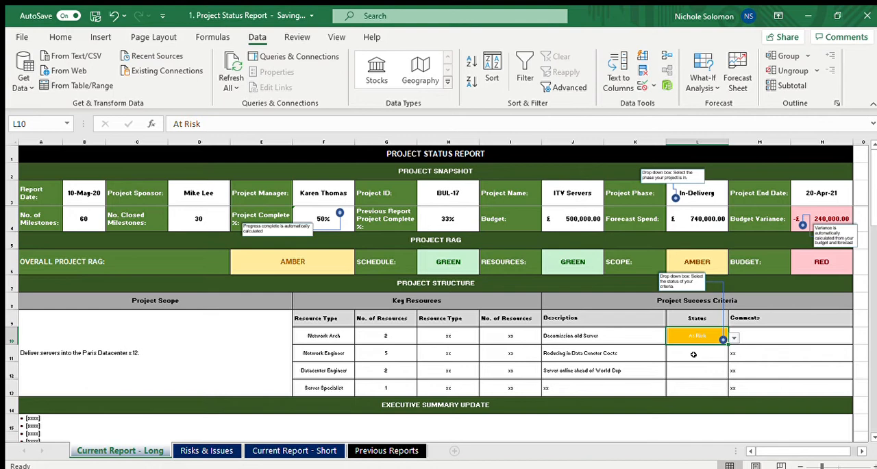
click(767, 341)
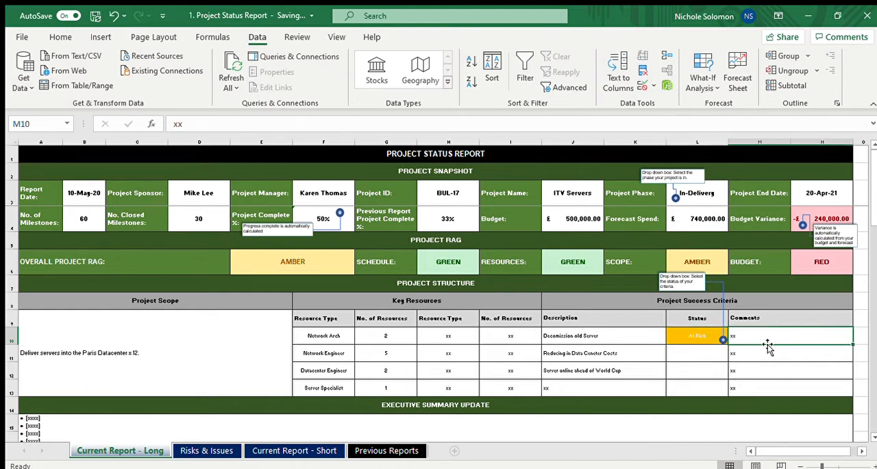
text(Uns)
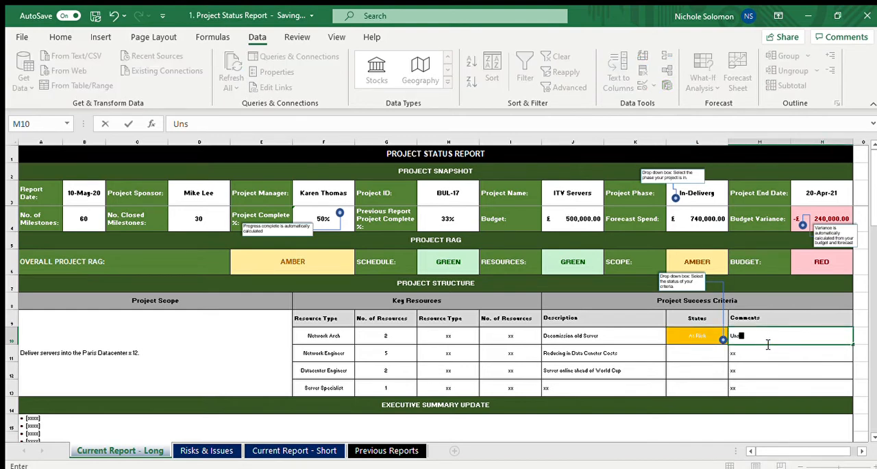
text(ure of the owners)
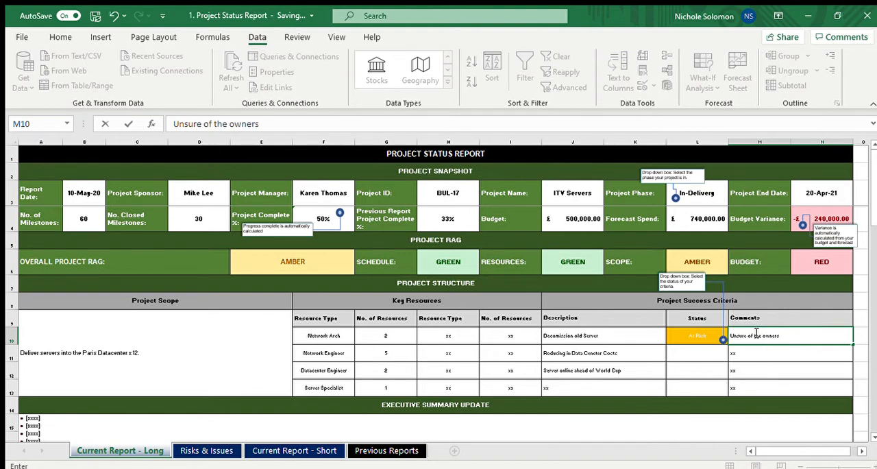
text( and applciation)
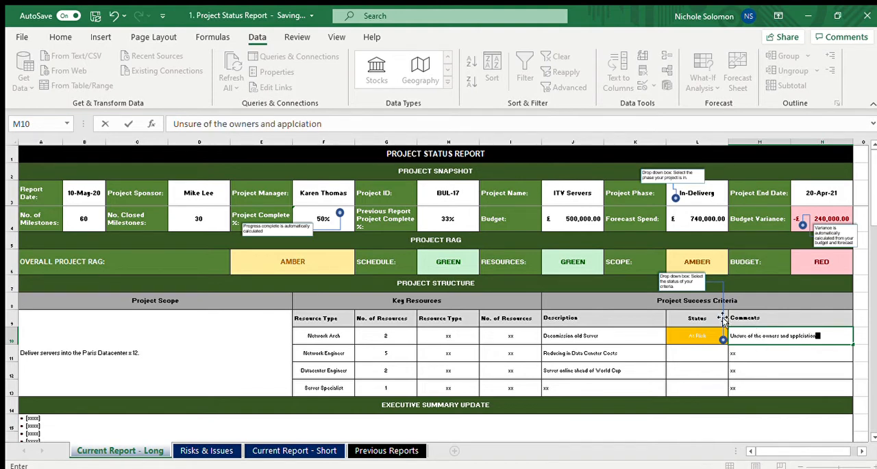
text( running on s)
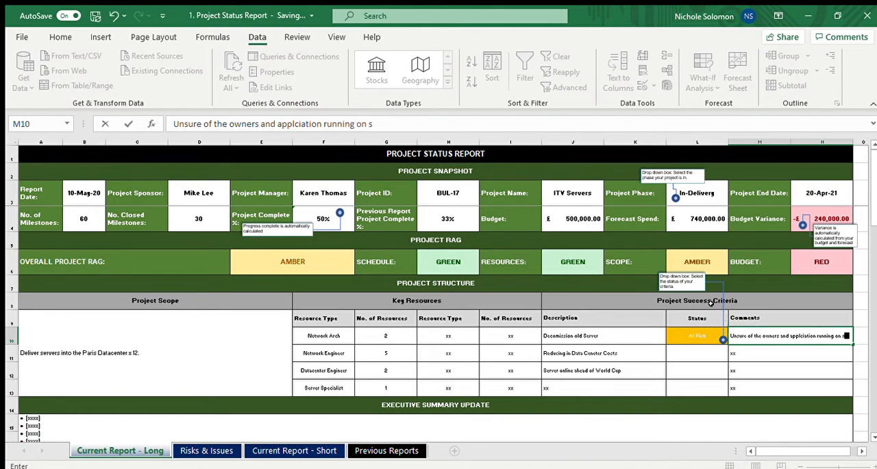
text(ervers)
key(Return)
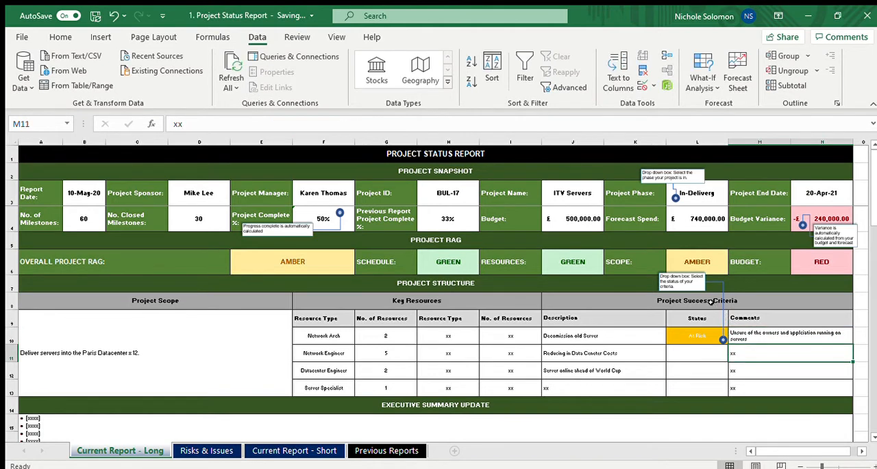
key(Up)
key(Left)
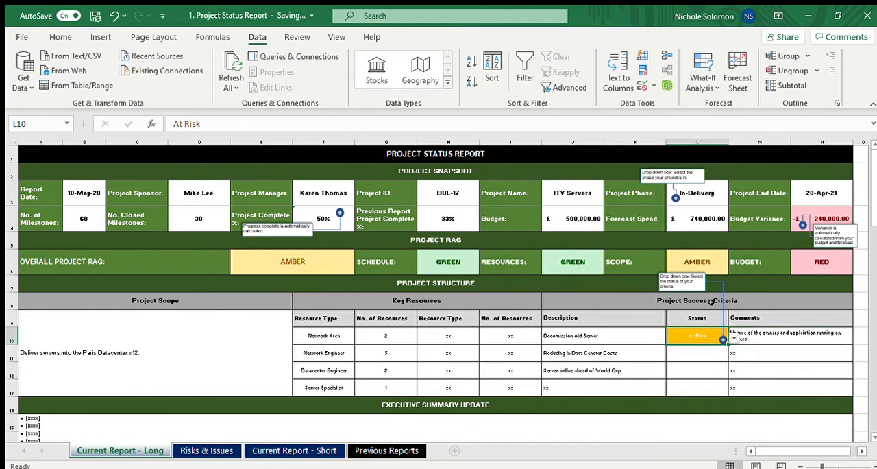
key(Left)
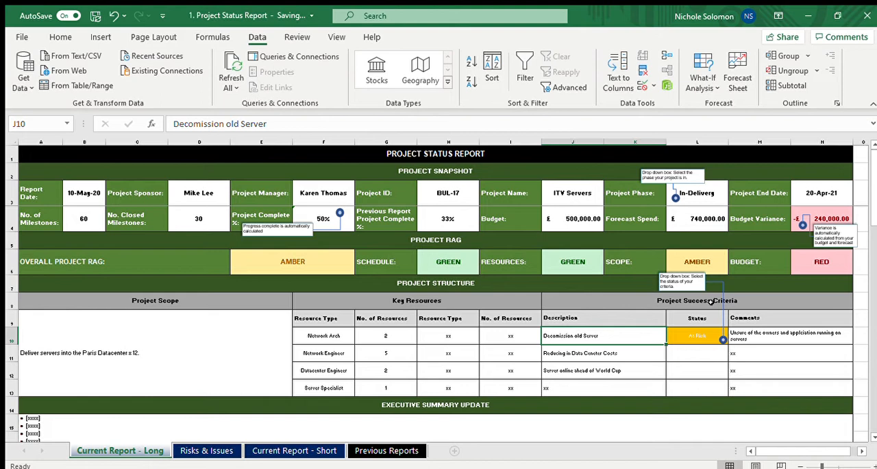
key(Down)
key(Down)
key(Down)
key(Down)
key(Down)
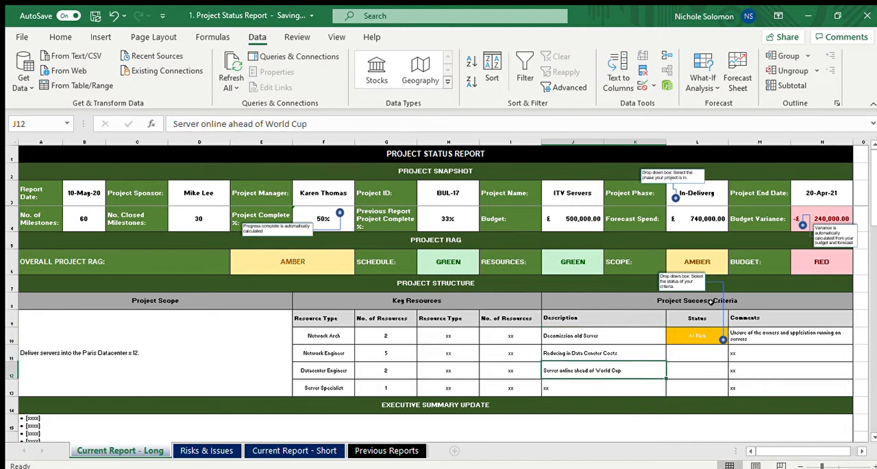
key(Down)
key(Down)
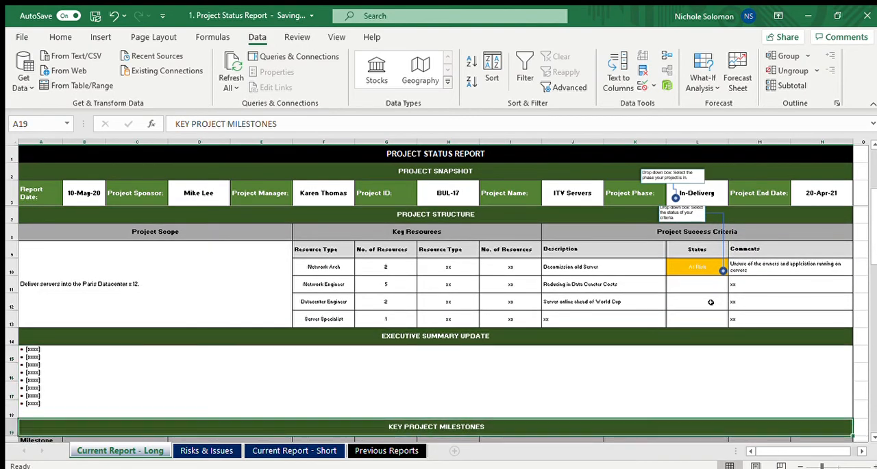
key(Up)
key(Up)
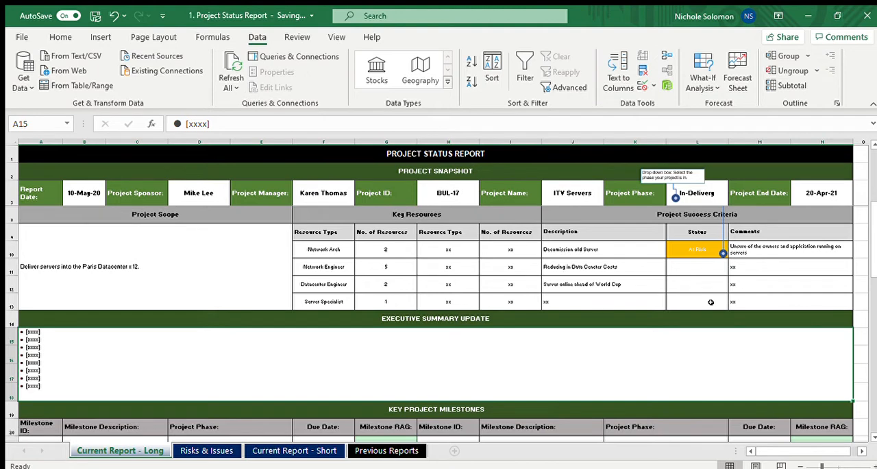
click(710, 302)
text(TH)
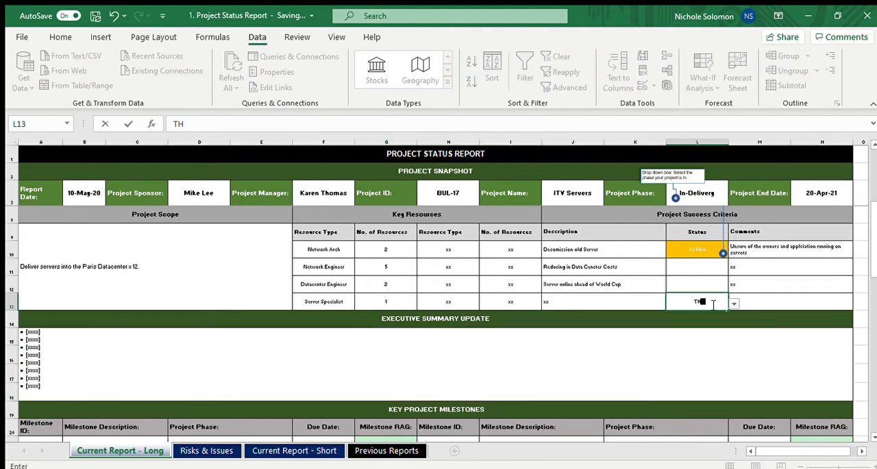
key(BackSpace)
key(BackSpace)
key(Return)
Replace the placeholder bullets in the Executive Summary Update with "This week we completed the High Level of the of Servers"
key(Down)
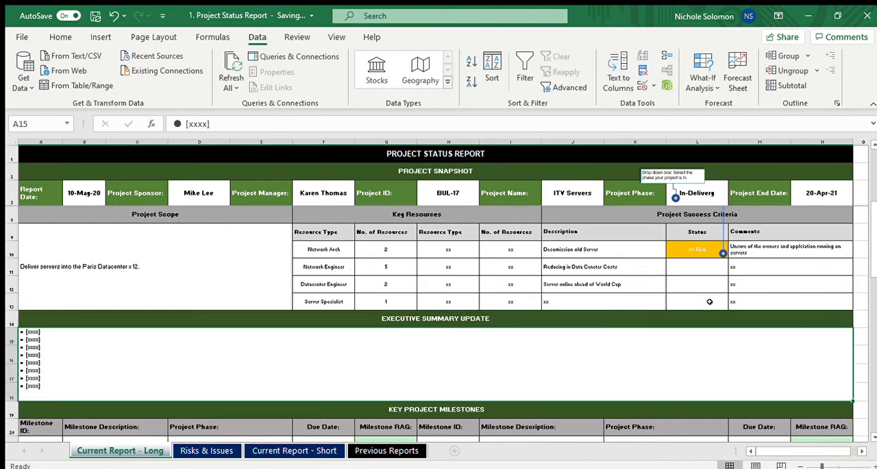
text(This)
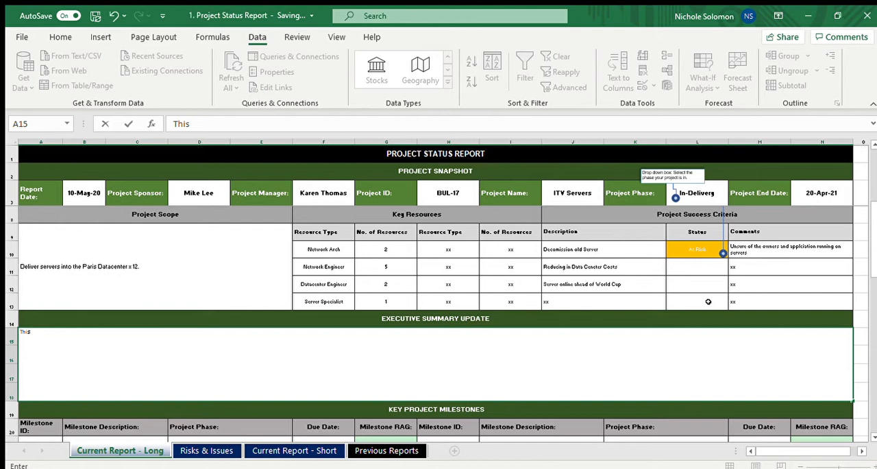
text(week we com)
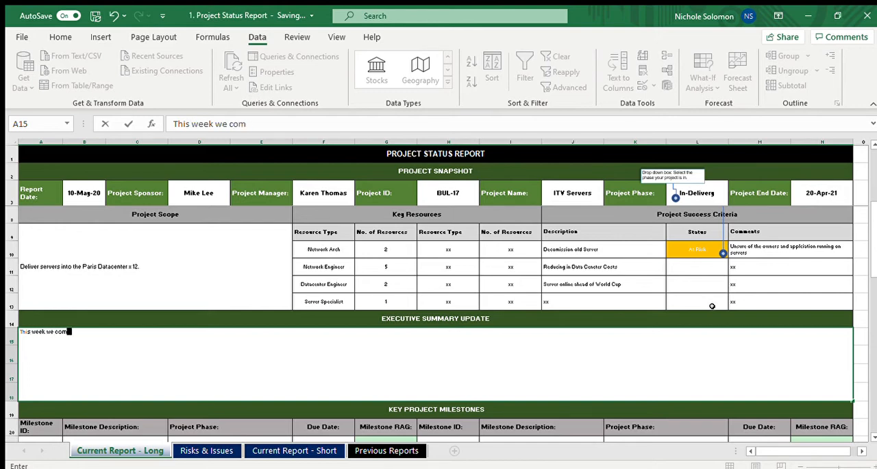
text(pleted the High Level o)
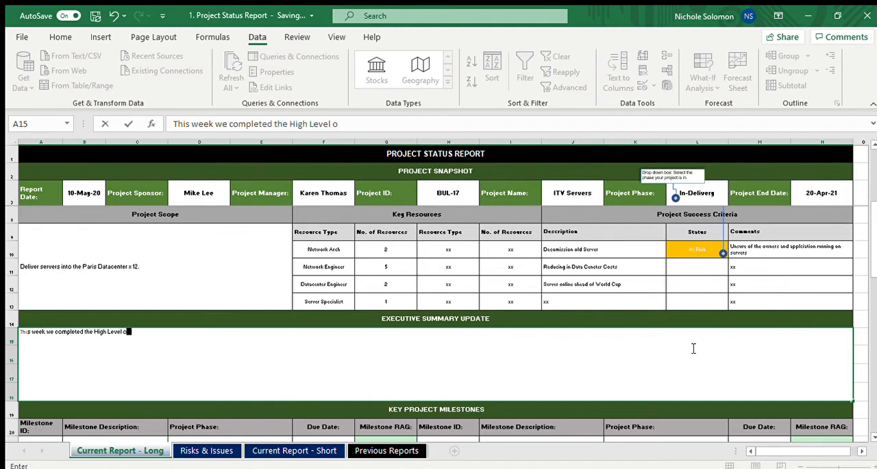
text(f the of Servers )
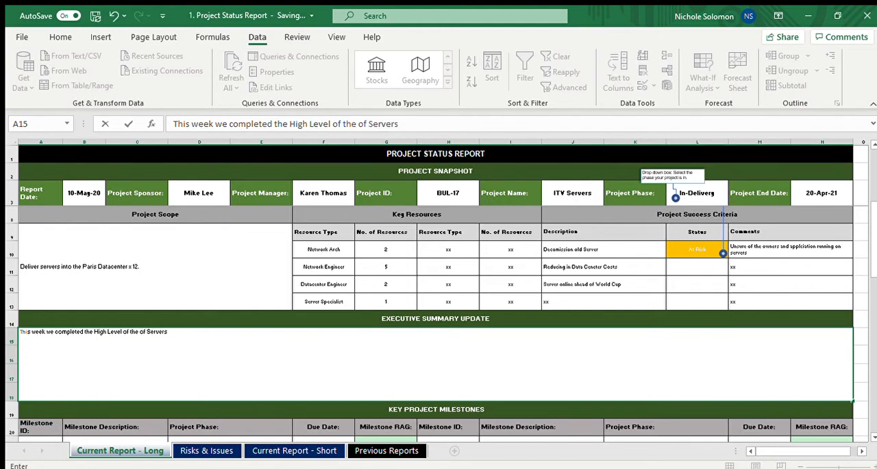
text(. Onboarded 3 of h)
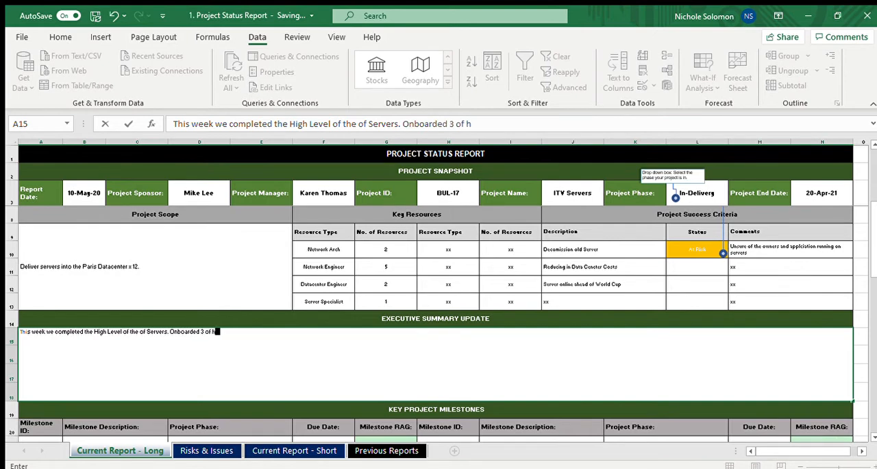
key(BackSpace)
text(the Network Engeers and)
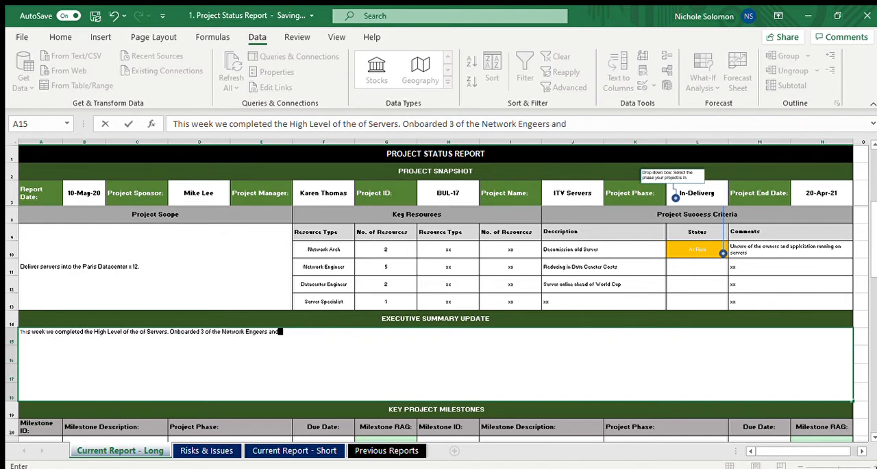
Add the sentence "Onboarded 3 of the Network Enineers" to the executive summary text
key(BackSpace)
key(BackSpace)
key(BackSpace)
key(BackSpace)
key(BackSpace)
key(BackSpace)
key(BackSpace)
key(BackSpace)
key(BackSpace)
text(ineers.  additional)
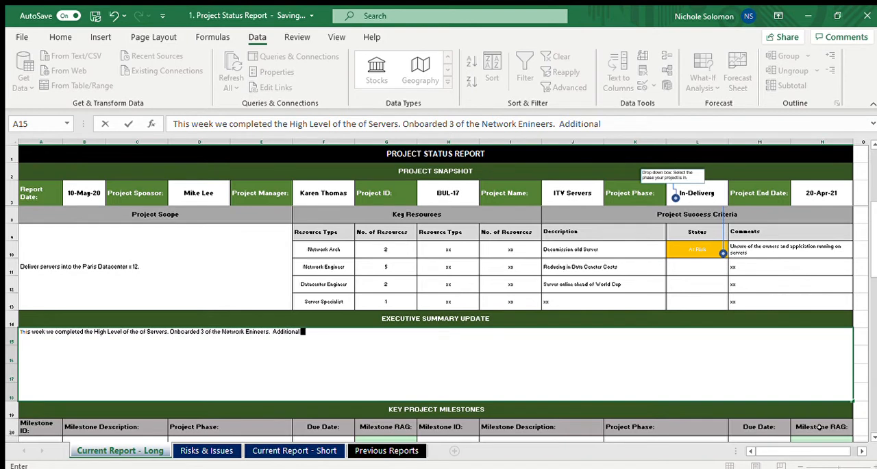
text( scope 3 server sh)
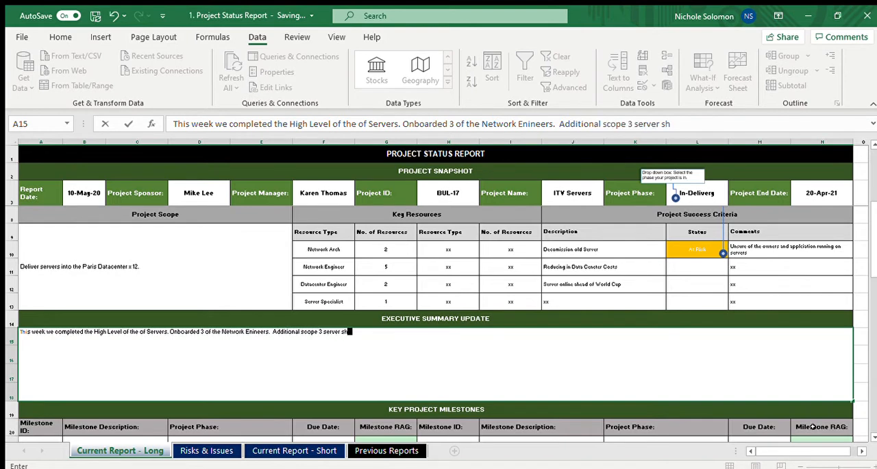
text(as)
Complete the executive summary with "Additional scope 3 server has been included increasing cost by £240k"
key(BackSpace)
key(BackSpace)
key(BackSpace)
key(BackSpace)
text(has been included increase)
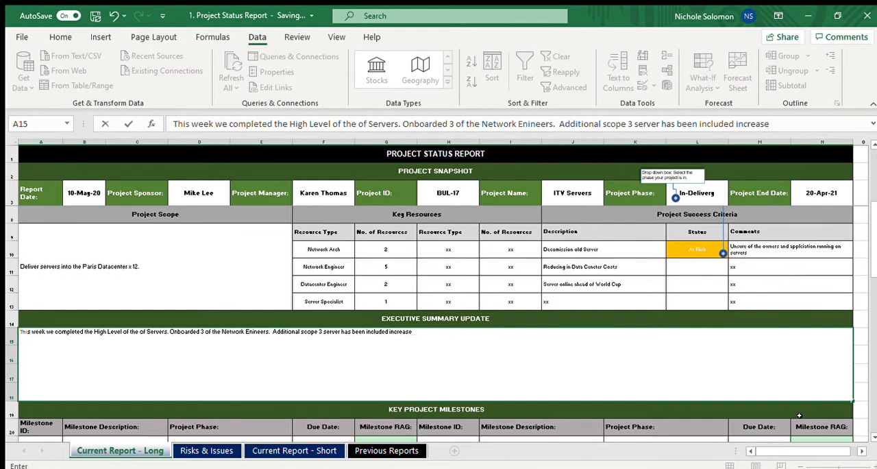
key(BackSpace)
text(ing cost to)
key(BackSpace)
key(BackSpace)
text(by £240k)
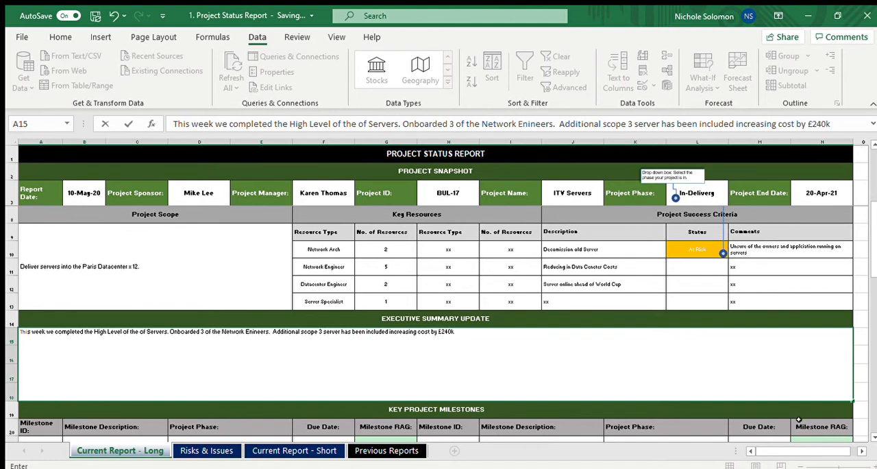
key(Return)
key(Up)
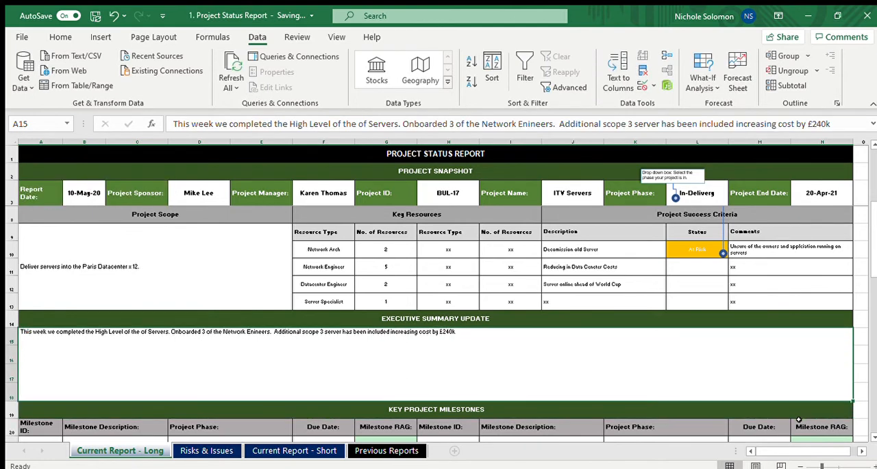
Correct the misspelled "Enineers" in the executive summary to "Engineers"
double_click(507, 384)
click(268, 332)
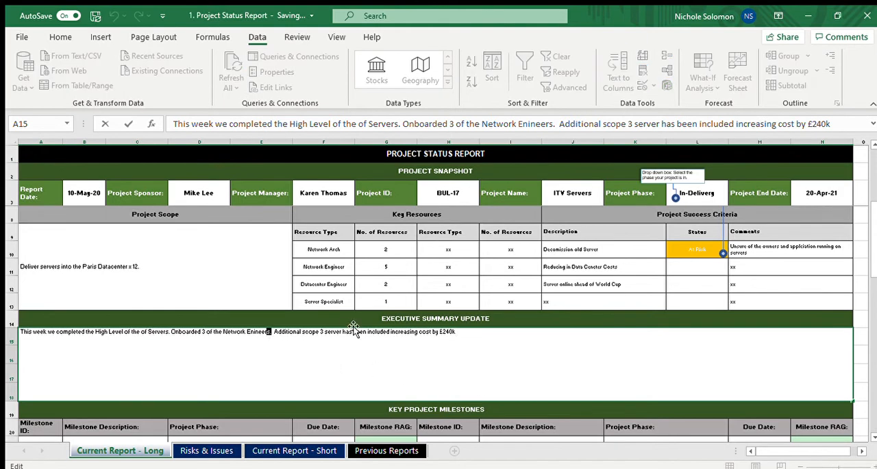
key(Left)
key(Left)
key(Left)
key(Left)
key(Left)
text(g)
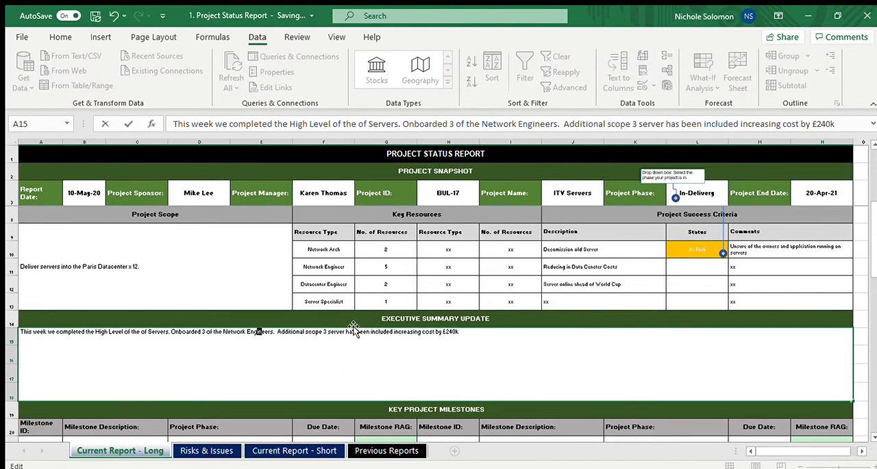
Put the "Additional scope" sentence of the executive summary on its own line within the cell
key(Right)
key(Right)
key(Right)
key(Right)
key(Right)
key(Right)
key(Right)
key(Right)
key(alt+Return)
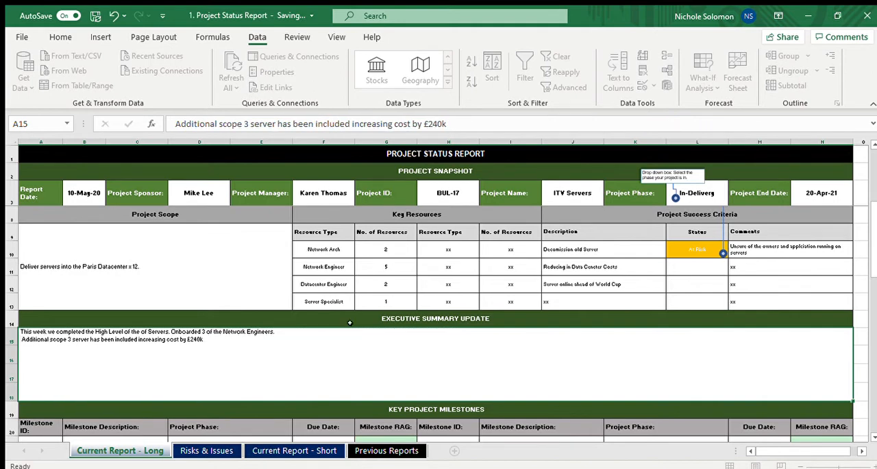
key(Return)
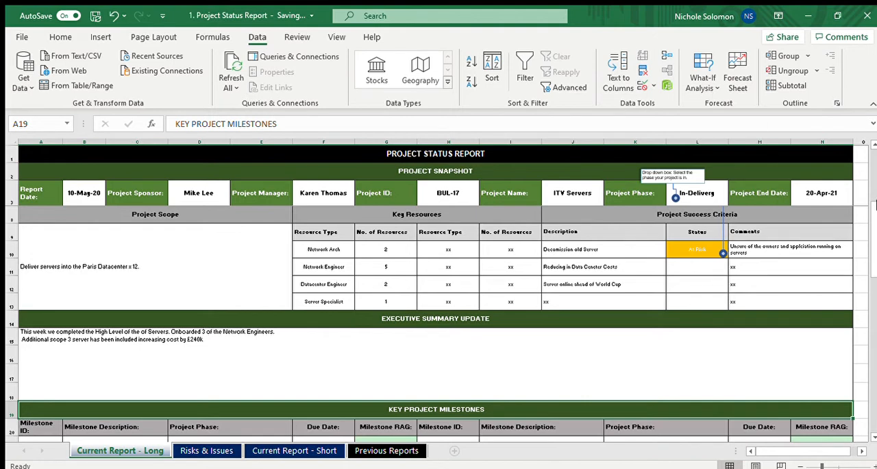
Enter BUL-17-01 as the ID of the first milestone in the Key Project Milestones table
drag(873, 204, 874, 319)
click(27, 330)
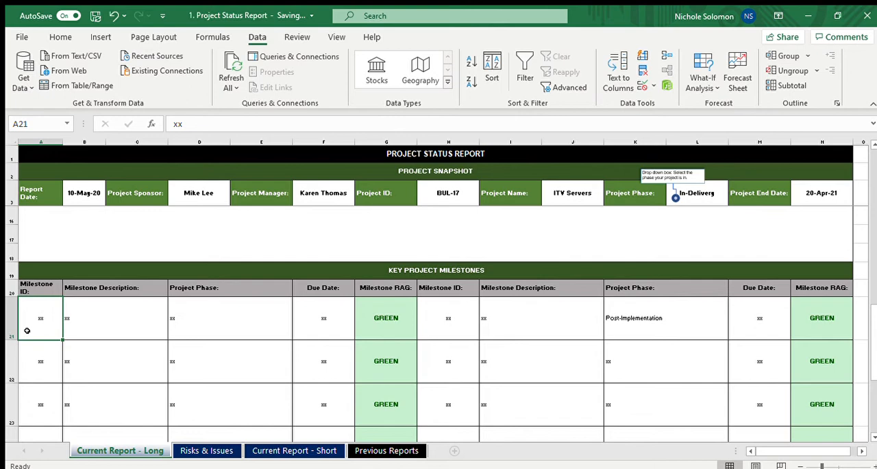
text(BUK)
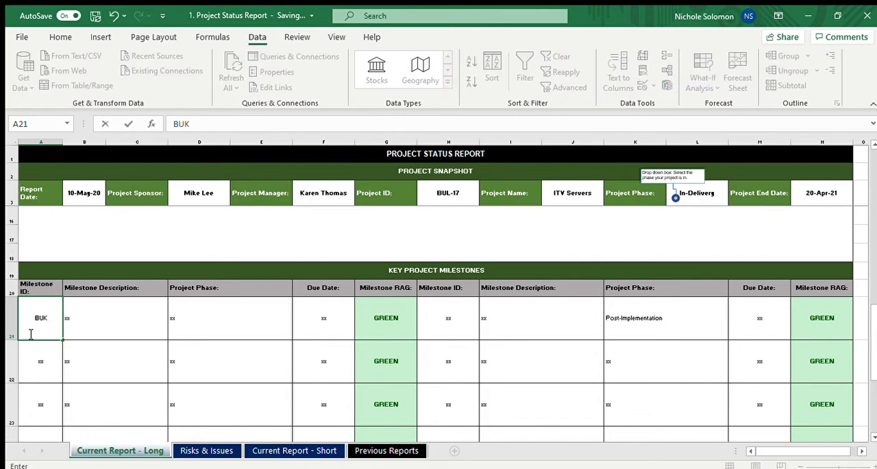
key(BackSpace)
text(L-17-01)
key(ctrl+Return)
Copy the first milestone ID to the row below and change it to BUL-17-05
key(ctrl+c)
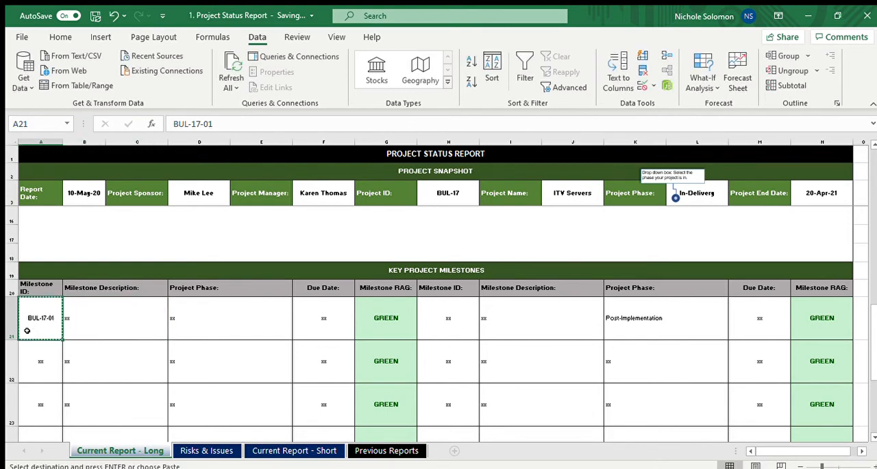
key(Down)
key(ctrl+v)
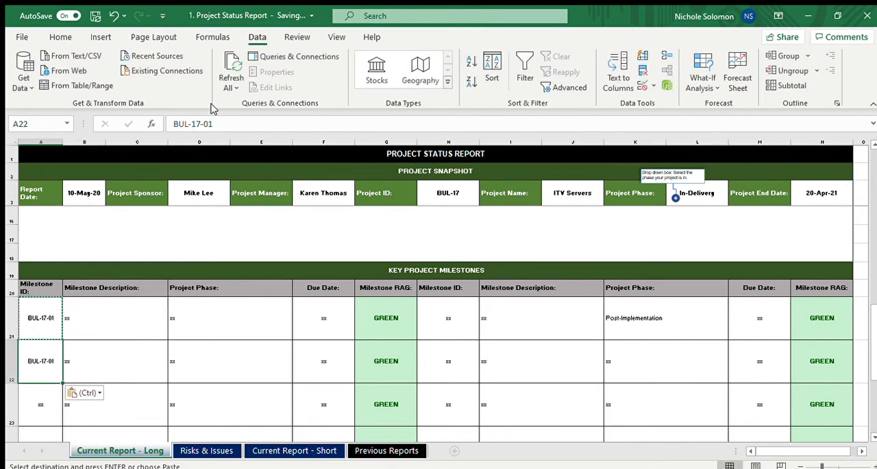
click(222, 124)
key(BackSpace)
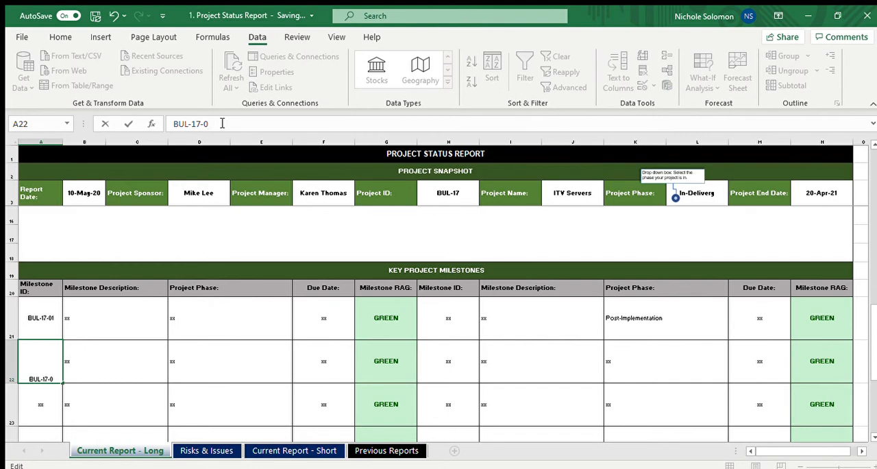
text(5)
key(ctrl+Return)
Enter "High Level Design Completed" as the description of milestone BUL-17-01
key(Up)
key(Right)
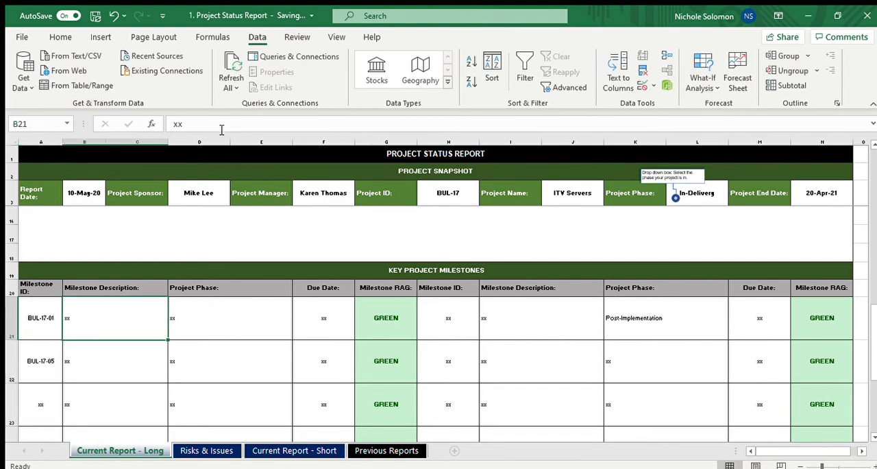
key(BackSpace)
text(High)
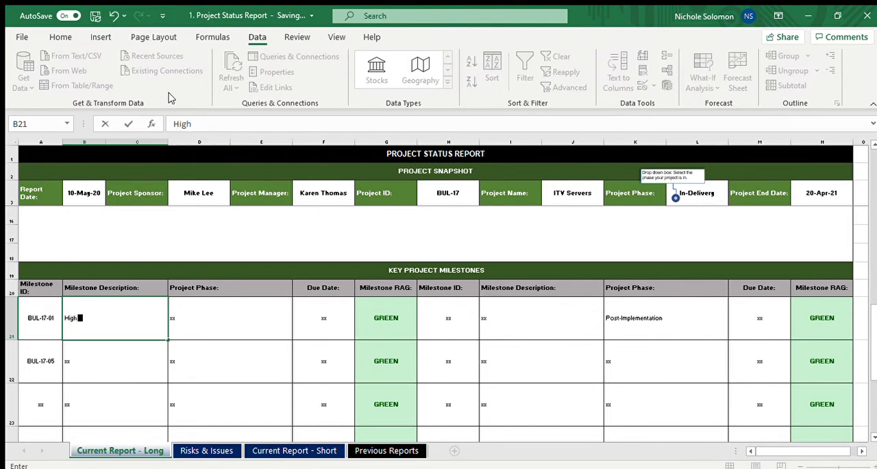
text( Level Desig)
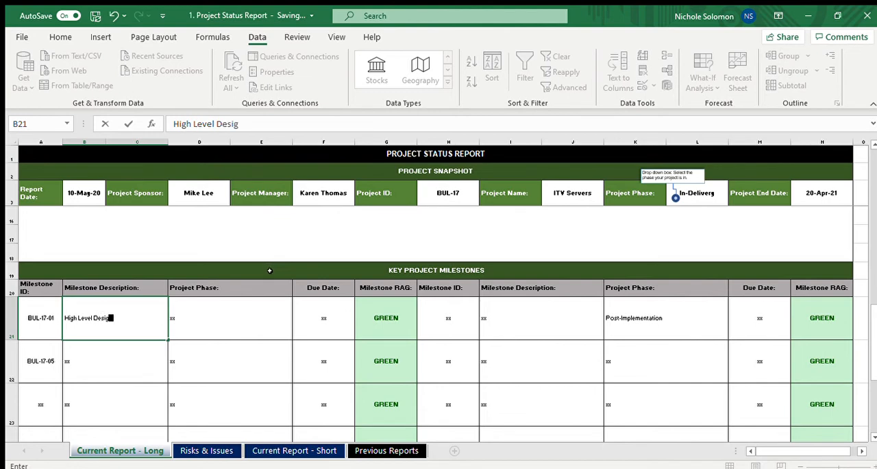
text(n Completed)
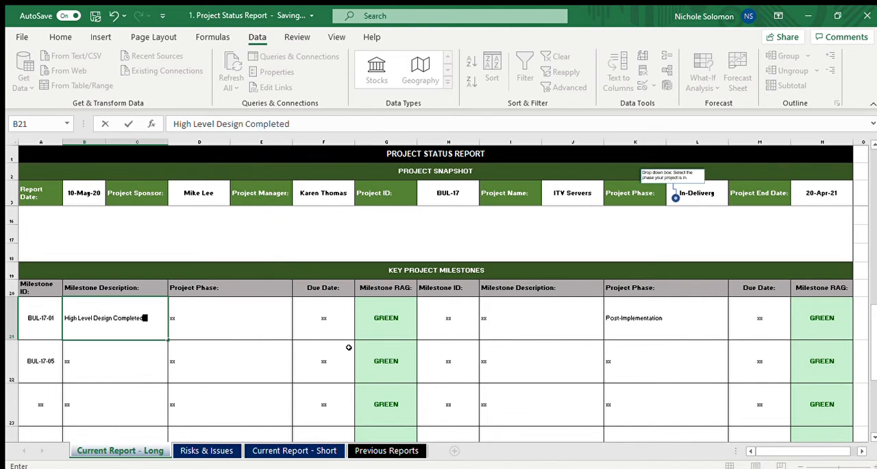
key(Return)
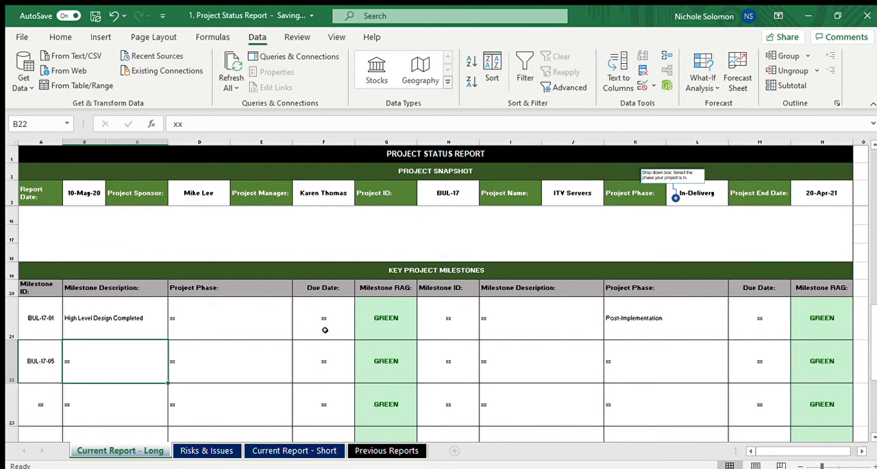
Enter "Recruited all Network Engineer" as the description of milestone BUL-17-05
text(Rec)
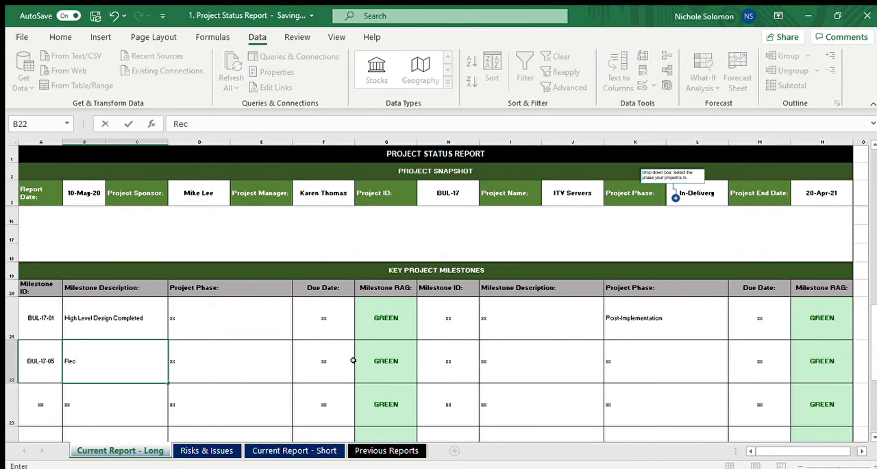
text(ruited all Net)
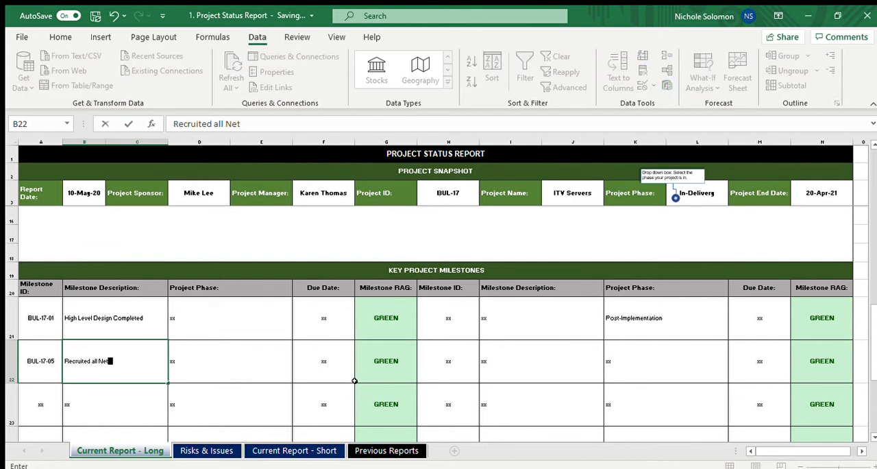
text(work Eng)
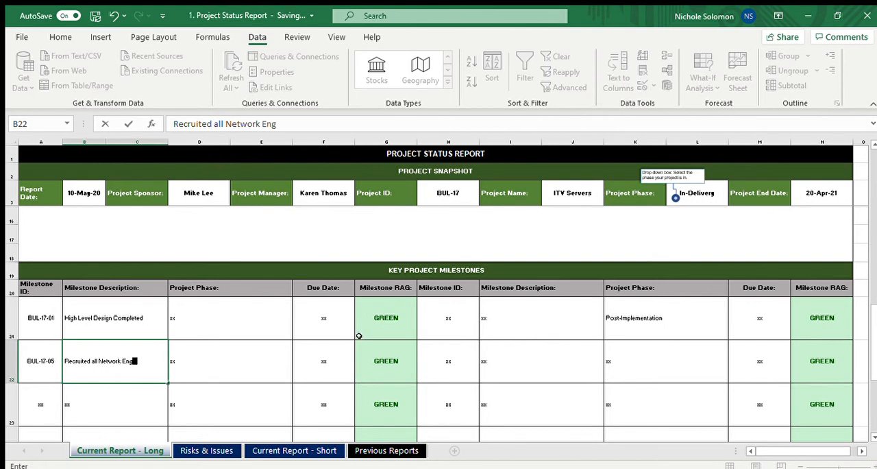
text(ineer)
key(Up)
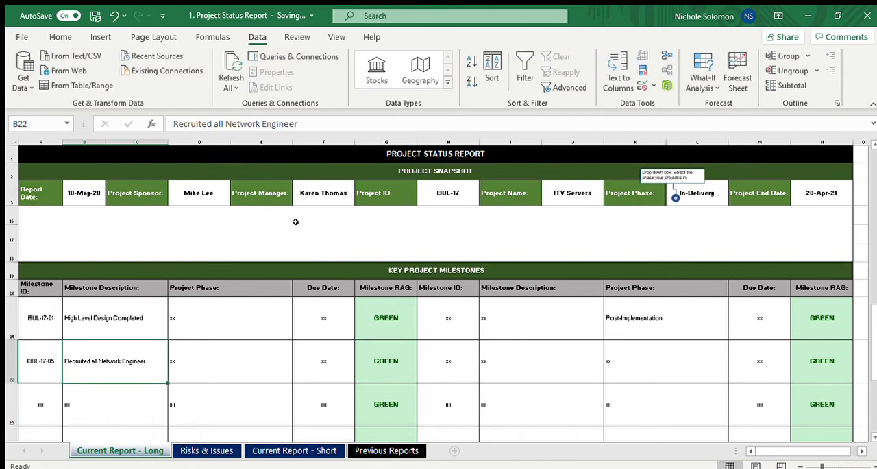
Copy the BUL-17-05 milestone ID to the third milestone row and change it to BUL-17-09
key(Left)
key(ctrl+c)
key(Down)
key(ctrl+v)
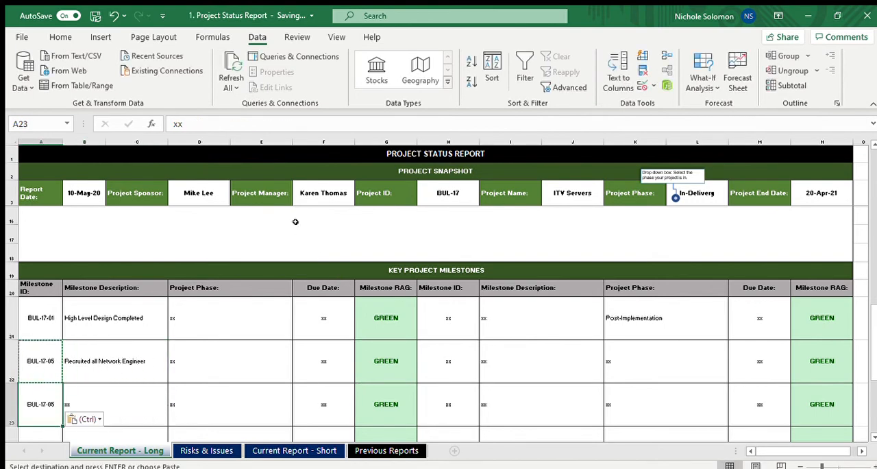
click(295, 119)
key(BackSpace)
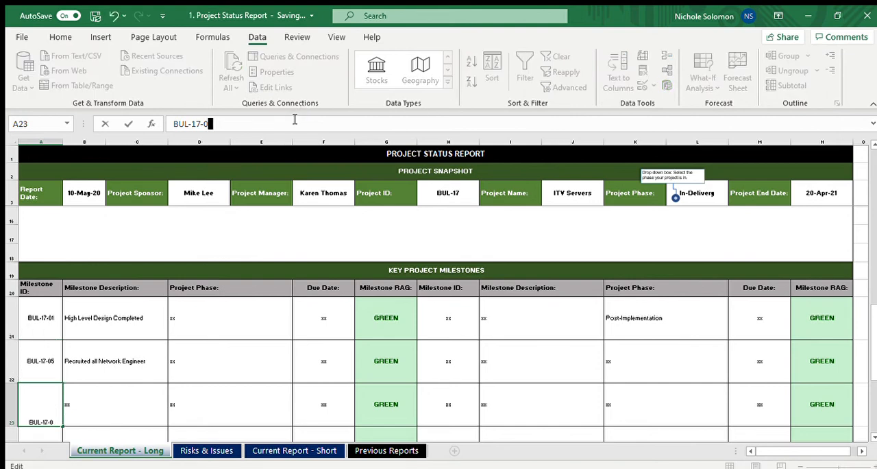
text(9)
key(Tab)
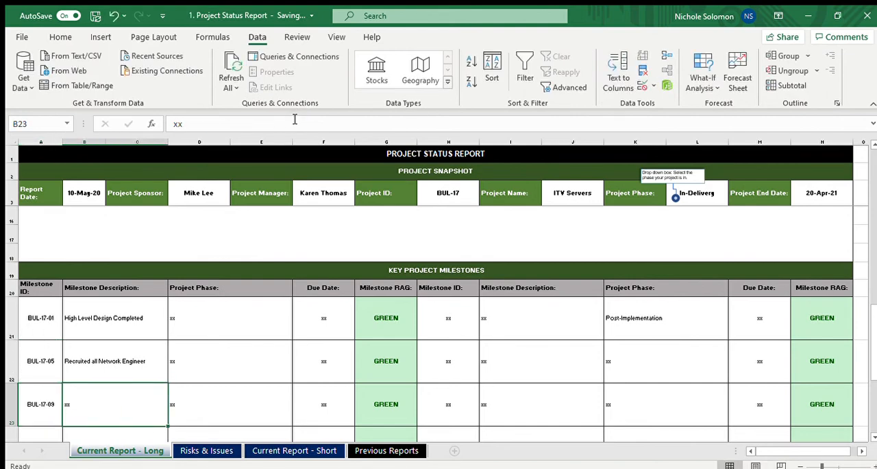
Enter "Senior Approval od design" as the description of milestone BUL-17-09
text(Senior)
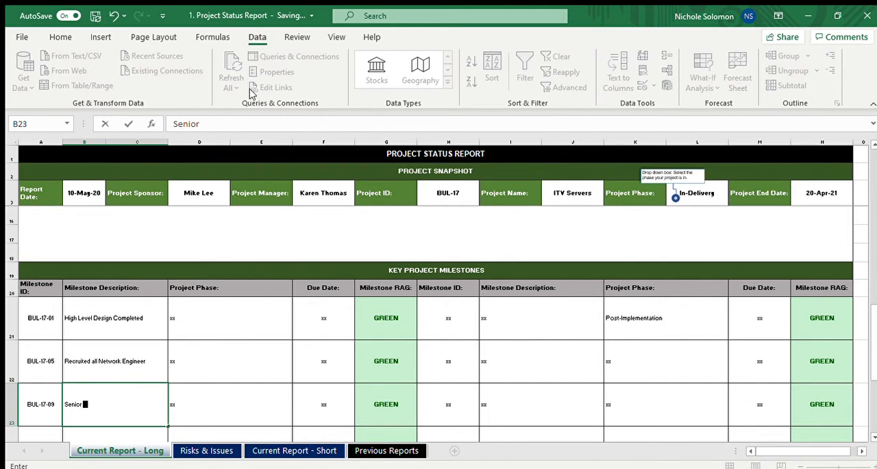
text( Approval od design)
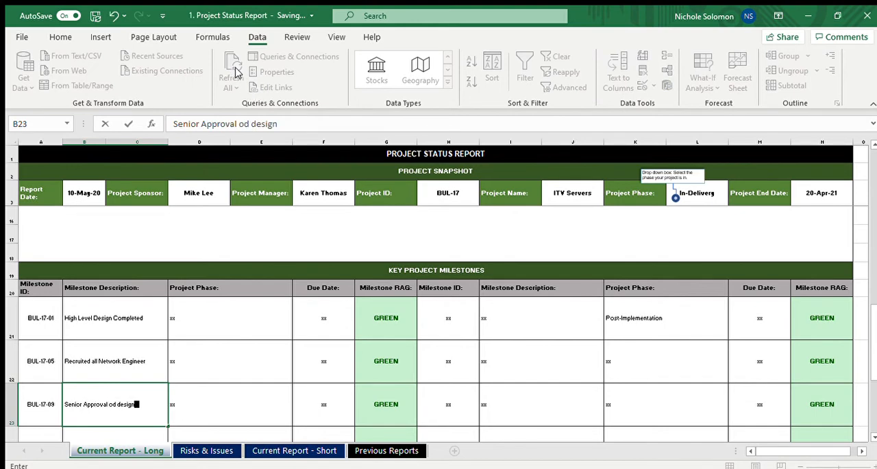
Set the project phase to Planning for BUL-17-01, Initation for BUL-17-05 and Planning for BUL-17-09
key(Tab)
key(Up)
key(Up)
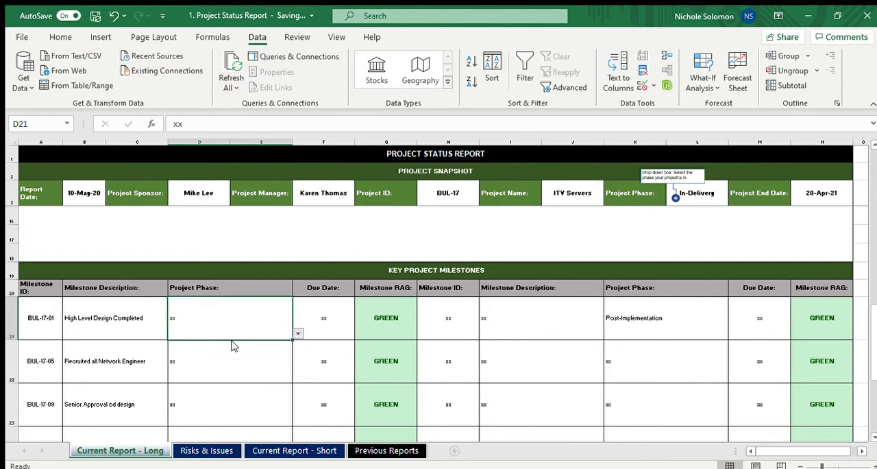
click(230, 347)
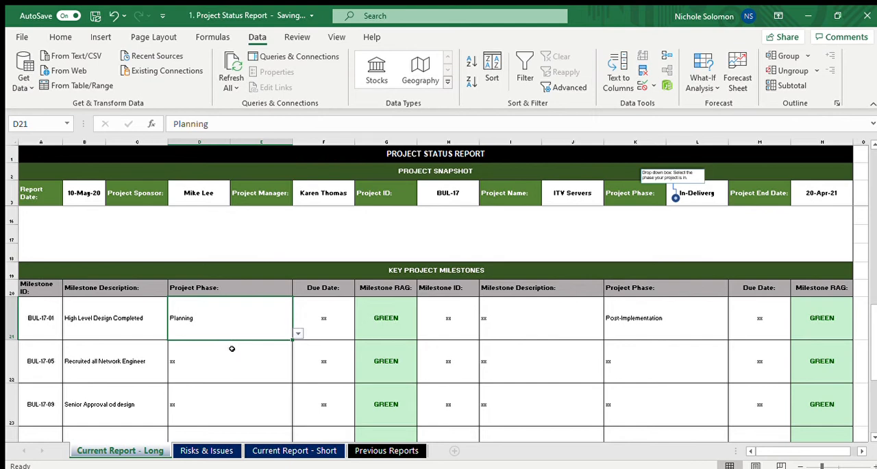
click(230, 370)
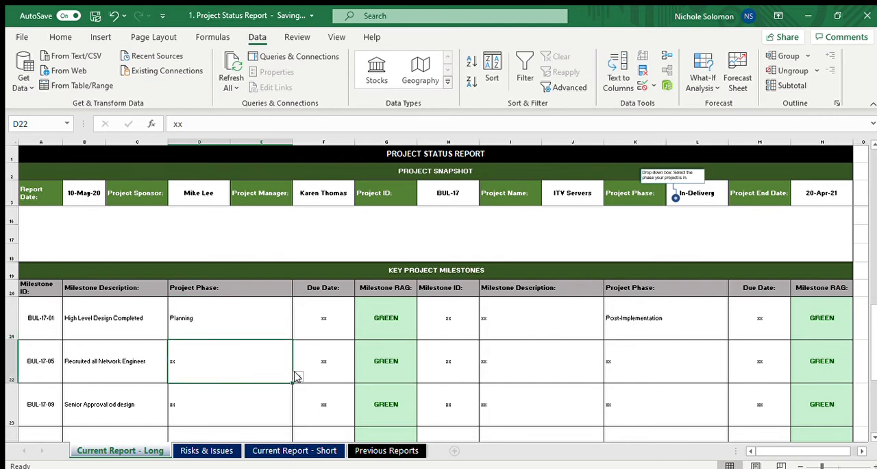
click(248, 386)
click(241, 409)
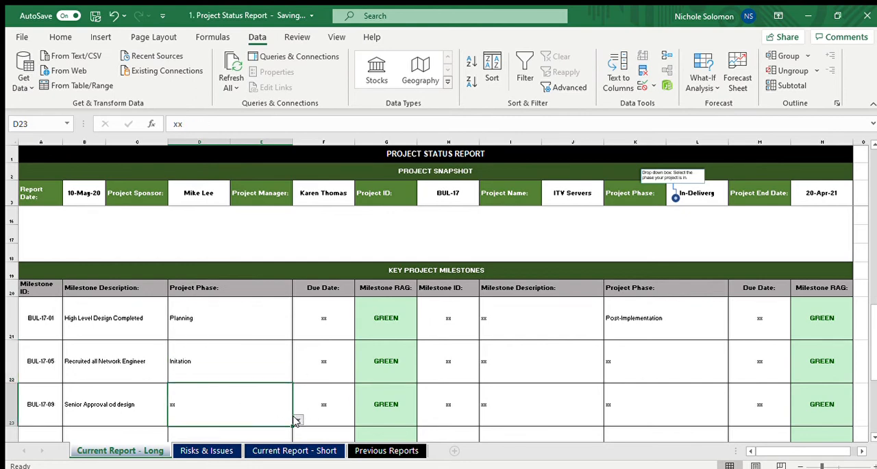
click(224, 435)
click(240, 335)
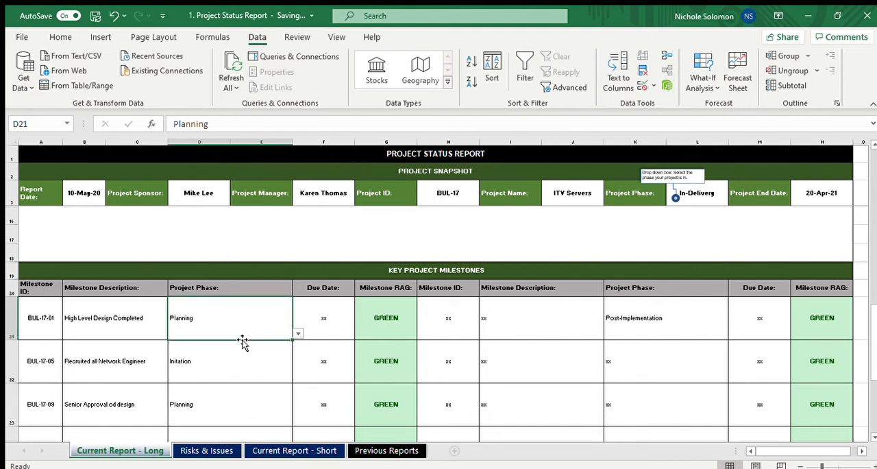
key(Down)
key(Down)
key(Up)
key(Up)
key(Up)
key(Down)
key(Left)
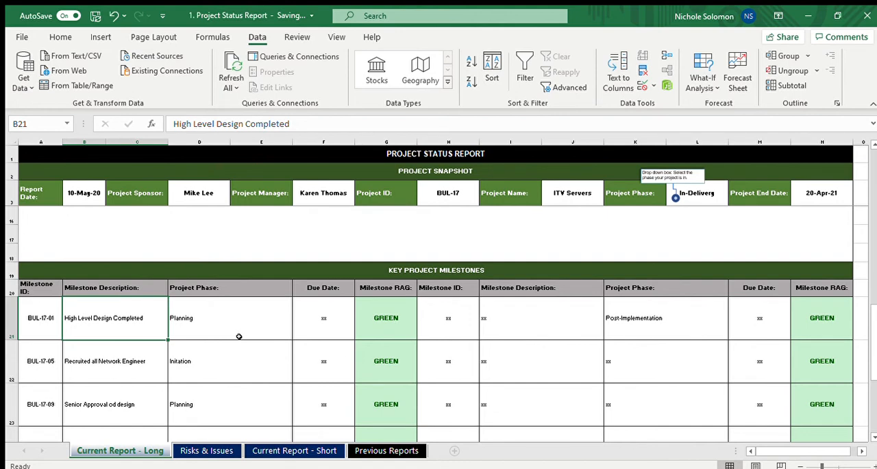
Enter the due dates 11/08/20 for milestone BUL-17-01 and 20/9/20 for milestone BUL-17-05
key(Right)
key(Right)
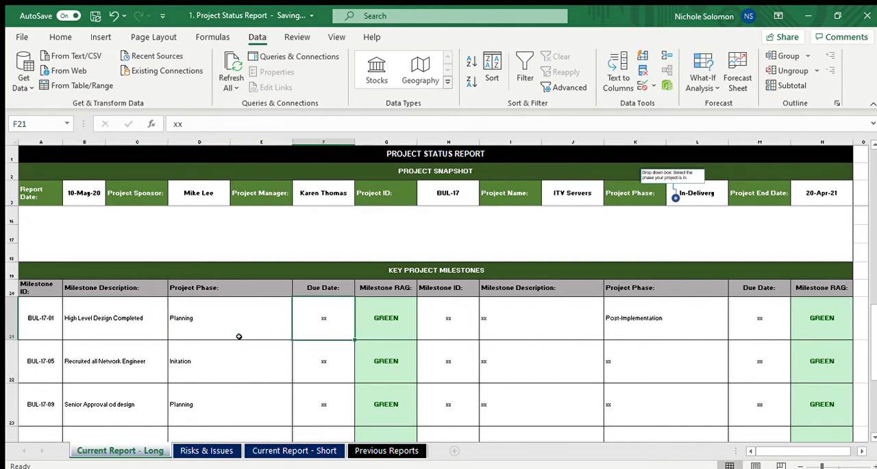
text(11)
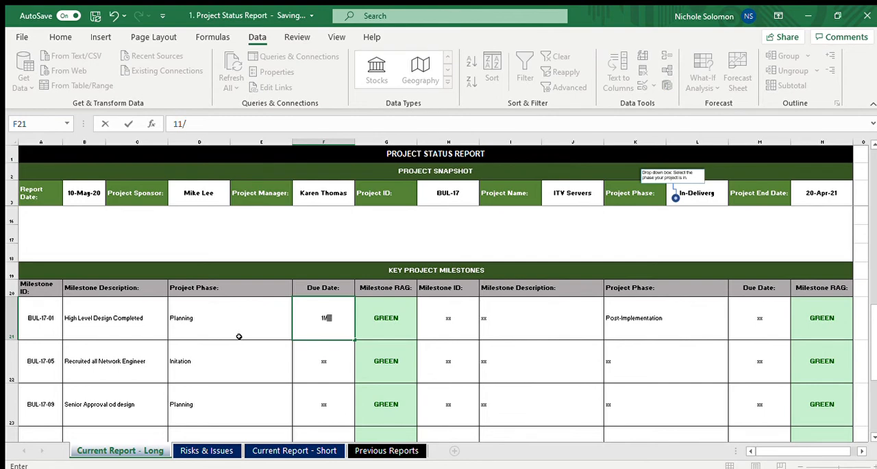
text(/08/20)
key(Return)
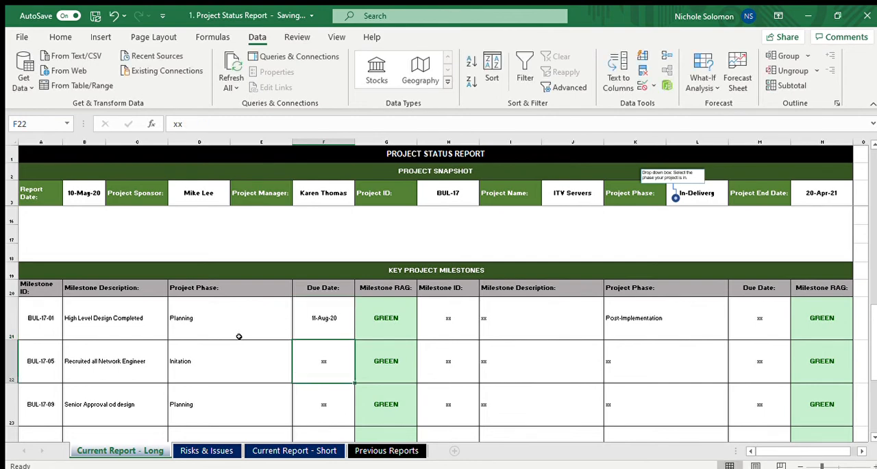
text(20/9)
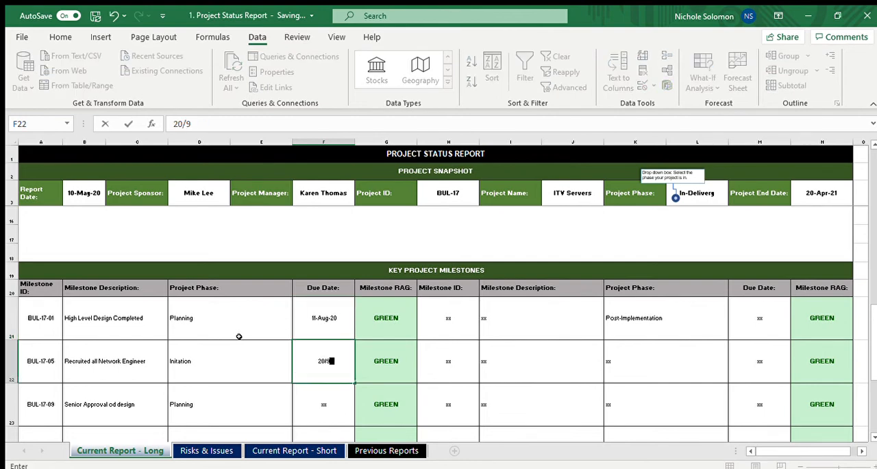
text(/20)
key(Return)
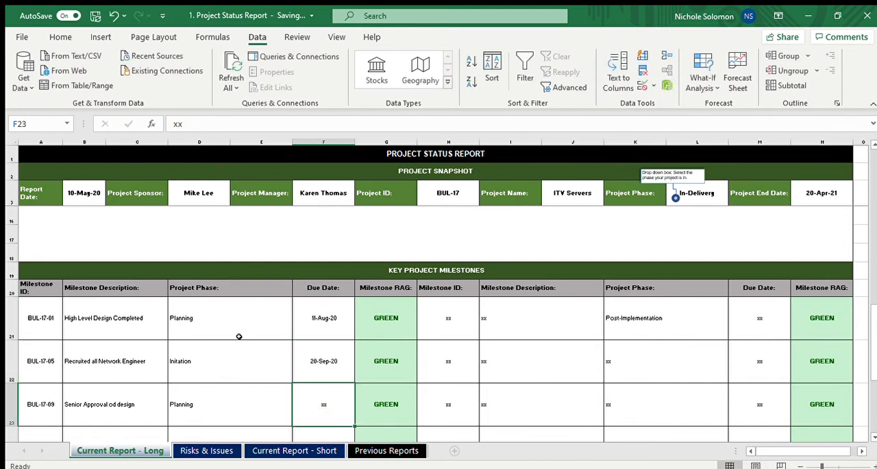
Review the rows of the Key Project Milestones table and the report sections above it
key(Up)
key(Up)
key(Up)
key(Down)
key(Down)
key(Down)
key(Down)
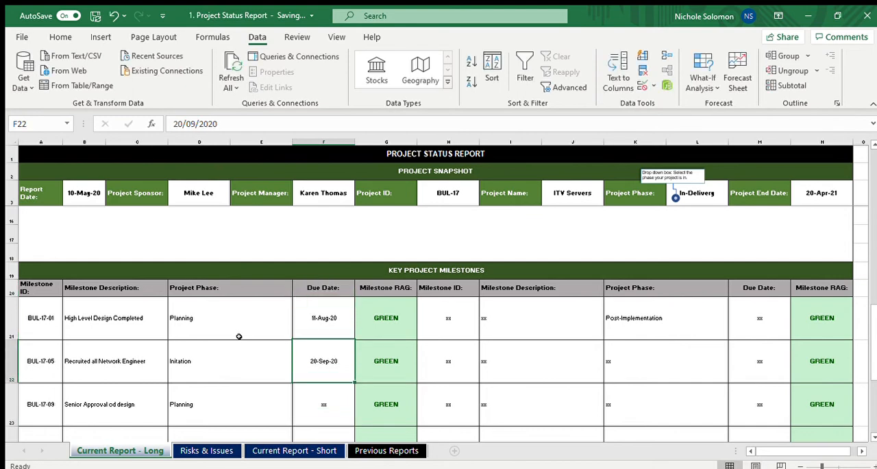
key(Down)
key(Down)
key(Down)
key(Up)
key(Up)
key(Up)
key(Up)
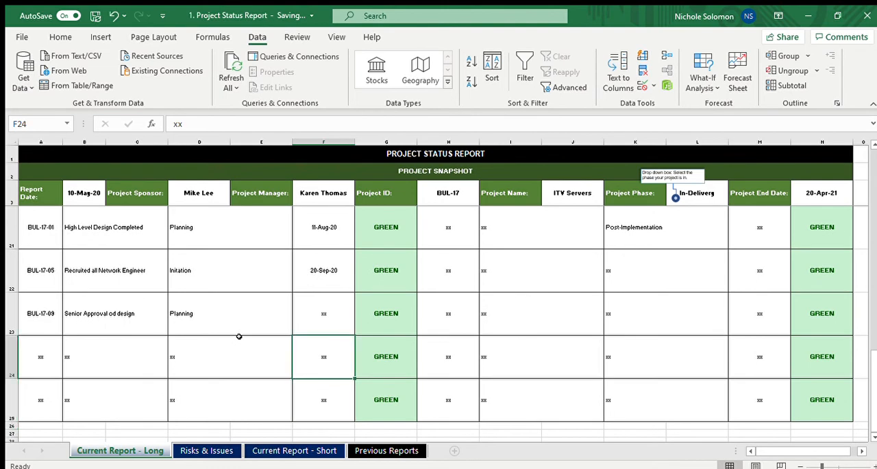
key(Up)
key(Up)
key(Up)
key(Up)
key(Up)
key(Up)
key(Up)
key(Up)
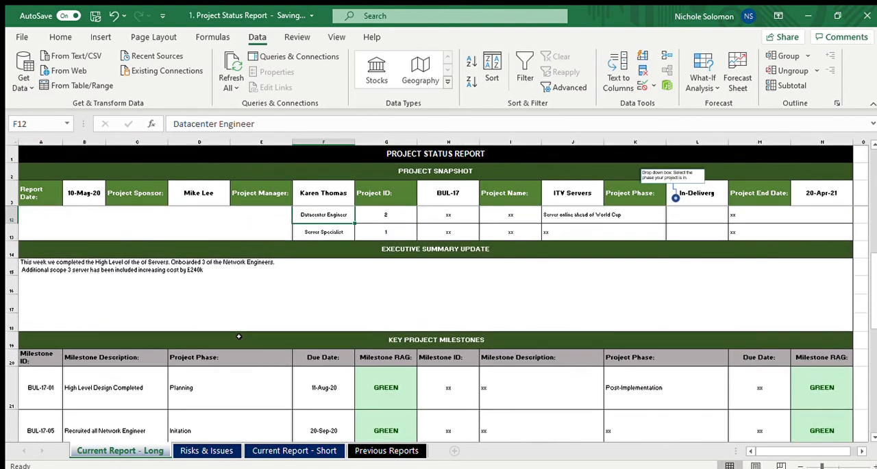
key(Down)
key(Down)
key(Down)
key(Down)
key(Down)
key(Down)
key(Down)
key(Down)
key(Down)
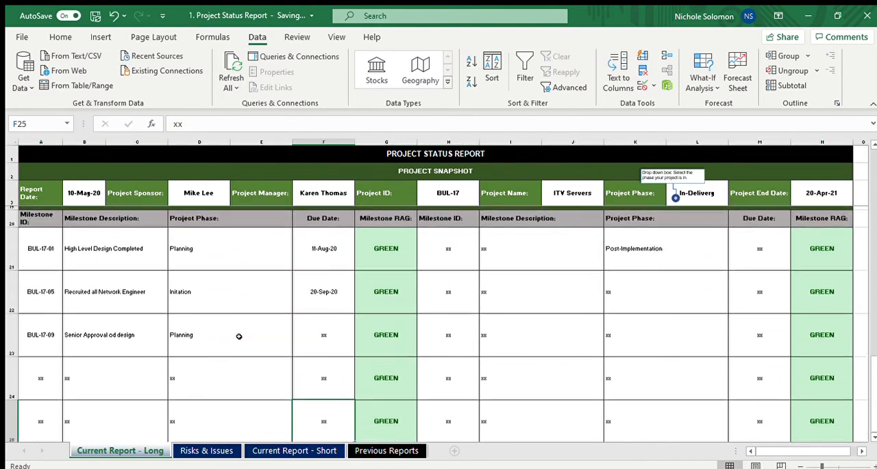
key(Up)
key(Up)
key(Up)
key(Up)
key(Up)
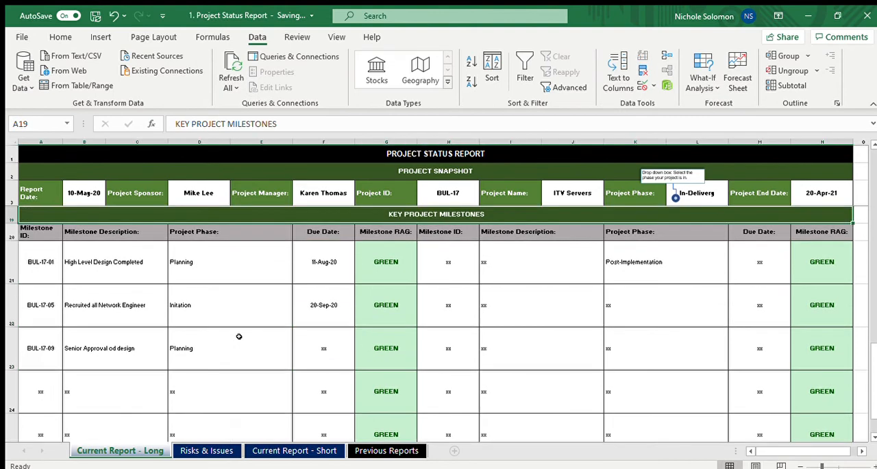
Switch to the Risks & Issues sheet and go to its beginning
click(205, 452)
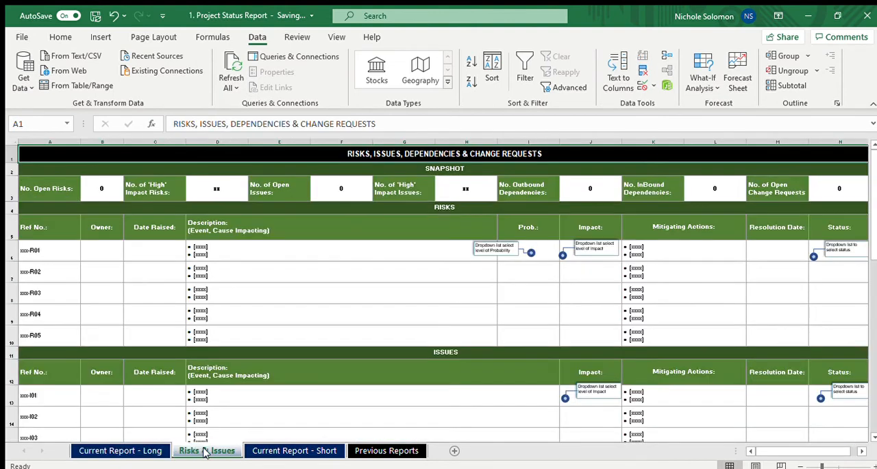
click(137, 452)
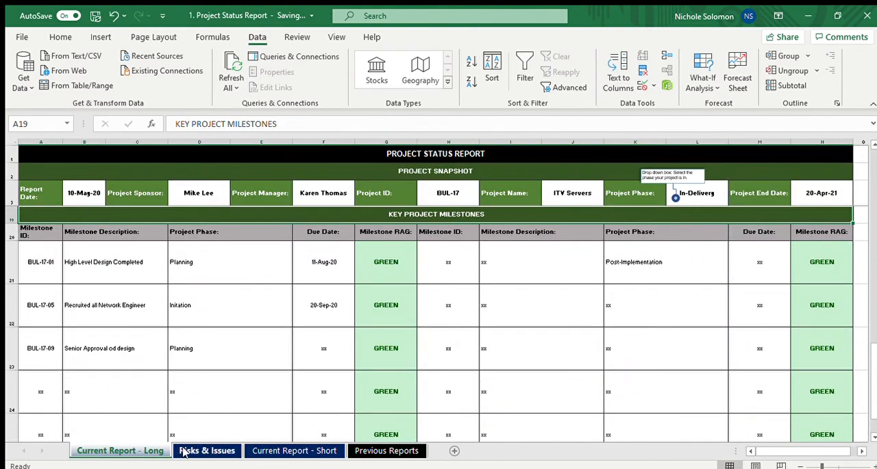
click(183, 450)
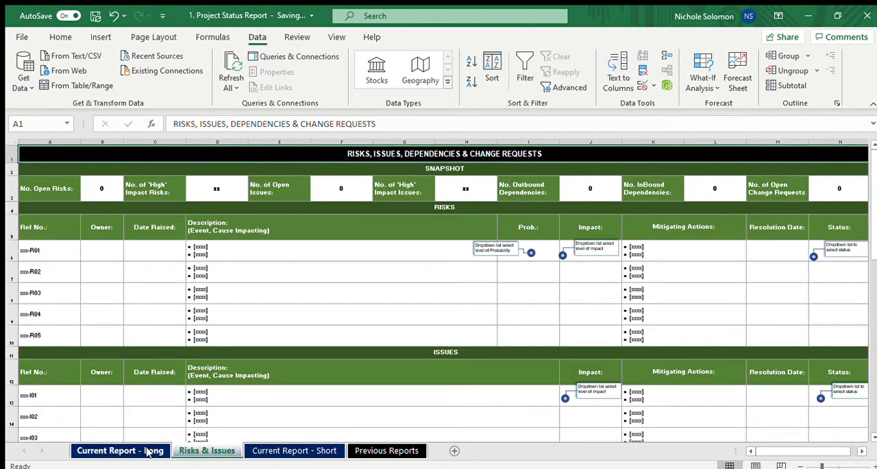
click(202, 256)
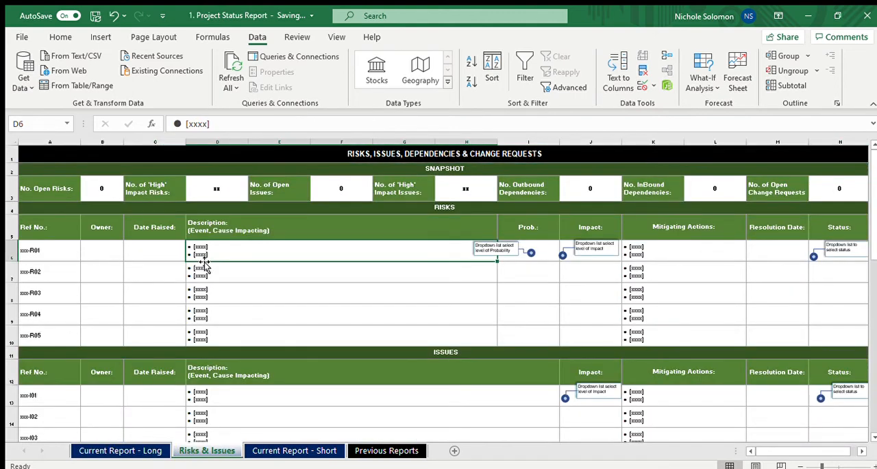
key(Up)
key(ctrl+Home)
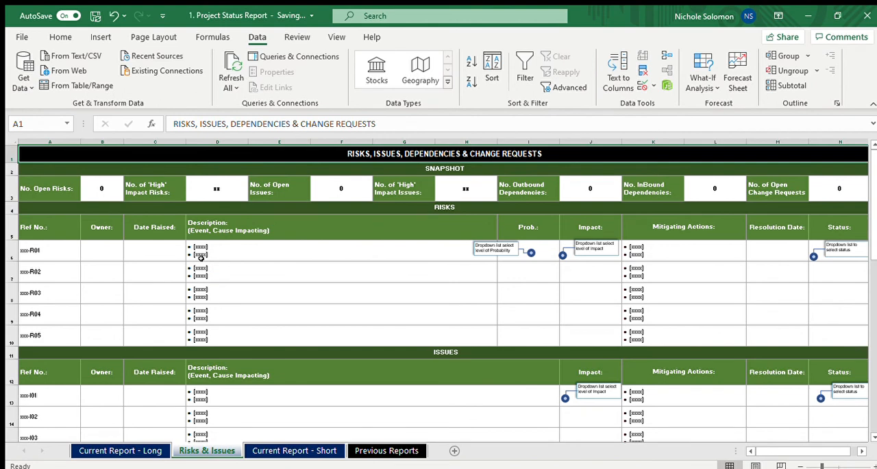
Examine the Snapshot row's fields and counting formulas, from open risks through to open change requests
click(90, 187)
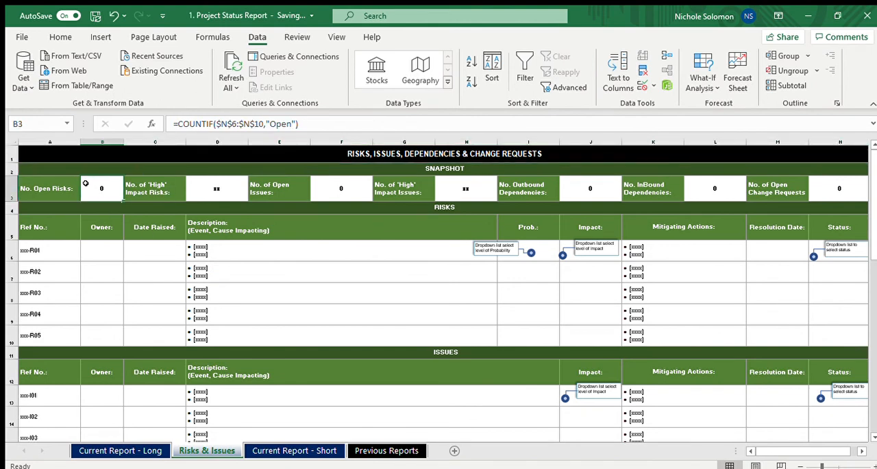
key(Right)
key(Right)
key(Right)
key(Right)
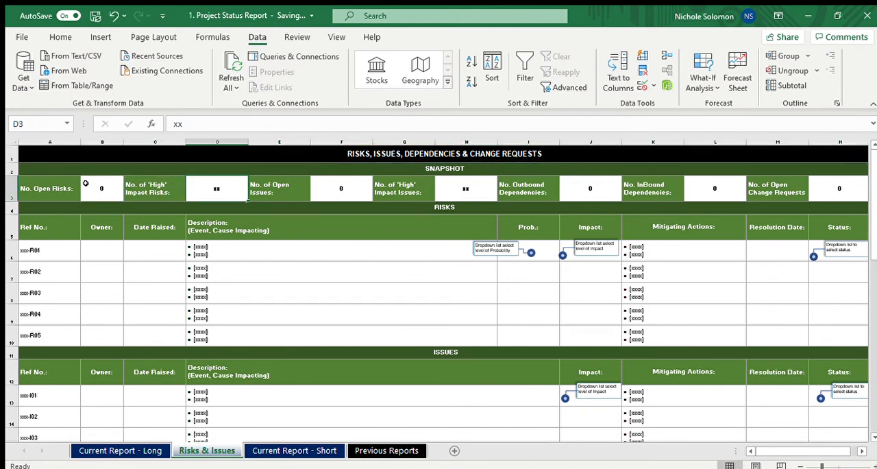
key(Right)
key(Right)
key(Right)
key(Right)
key(Right)
key(Right)
key(Right)
key(Right)
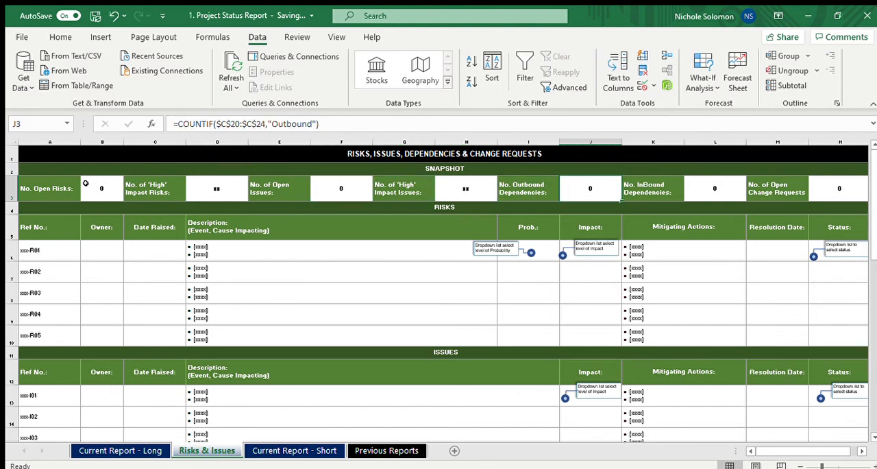
key(Left)
key(Left)
key(Left)
key(Left)
key(Left)
key(Left)
key(Left)
key(Left)
key(Left)
key(Left)
key(Left)
key(Left)
key(Left)
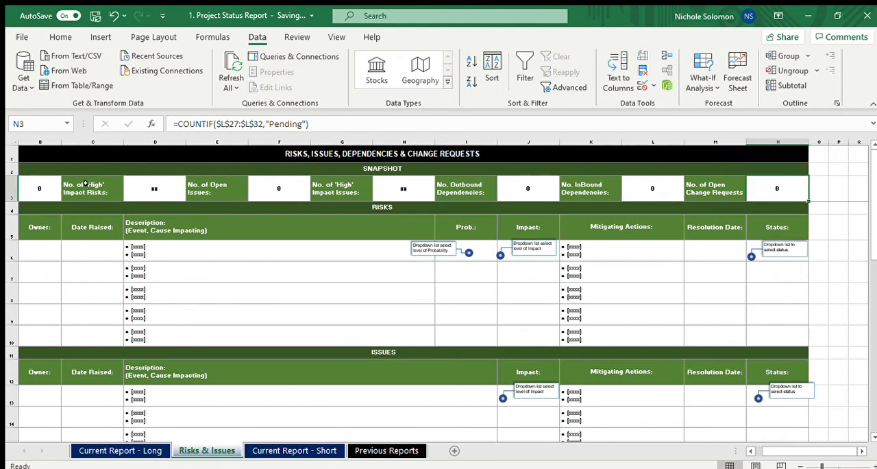
Look through the Risks, Issues, Dependencies and Change Requests tables on the Risks & Issues sheet
key(Down)
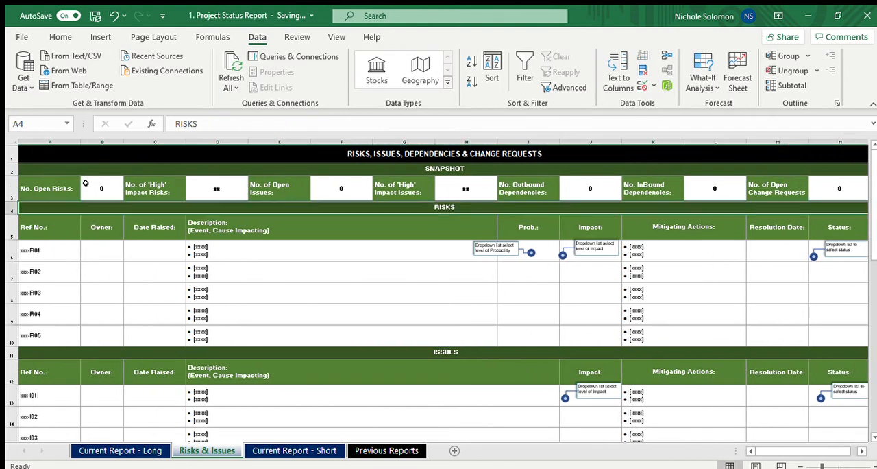
key(Down)
key(Down)
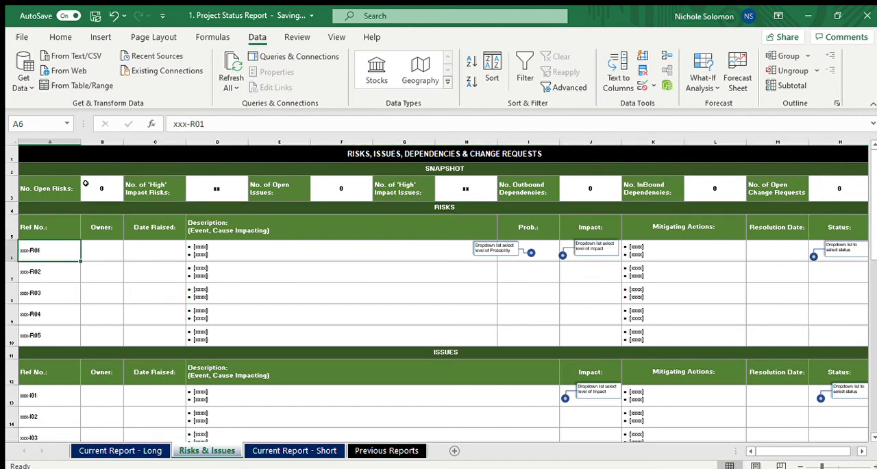
key(Down)
key(Down)
key(Down)
key(Down)
key(Down)
key(Down)
key(Down)
key(Down)
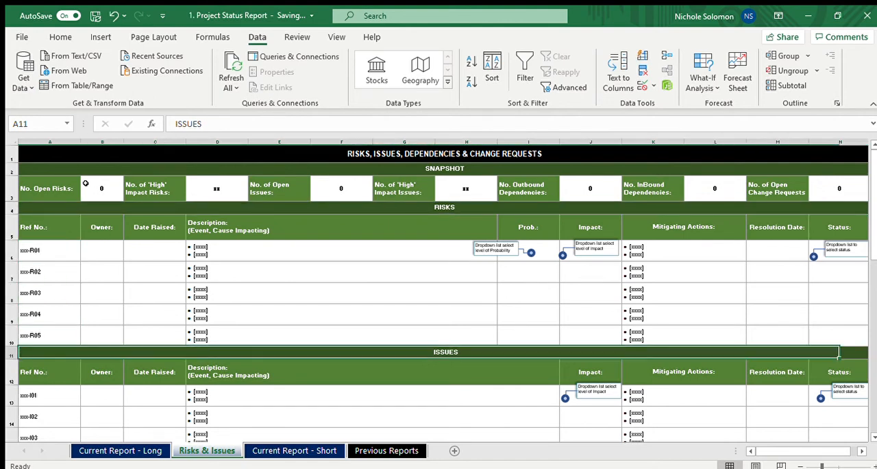
key(Down)
key(Down)
key(Down)
key(Down)
key(Down)
key(Down)
key(Down)
key(Down)
key(Down)
key(Down)
key(Down)
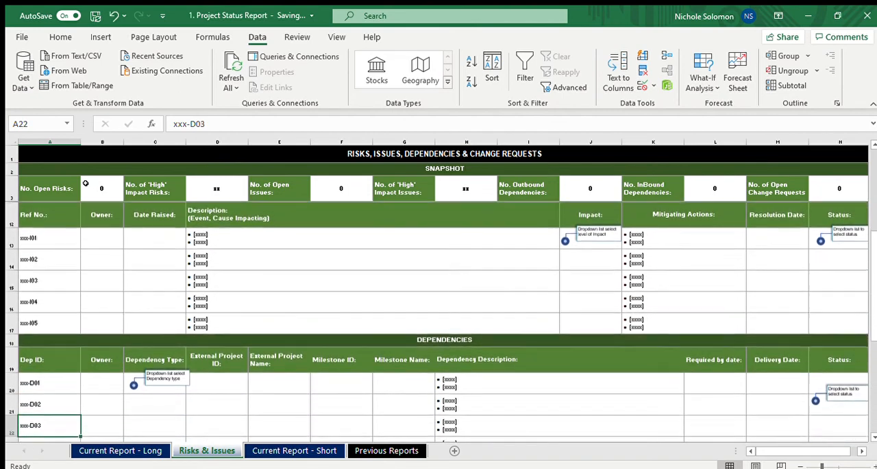
key(Down)
key(Down)
key(Down)
key(Down)
key(Down)
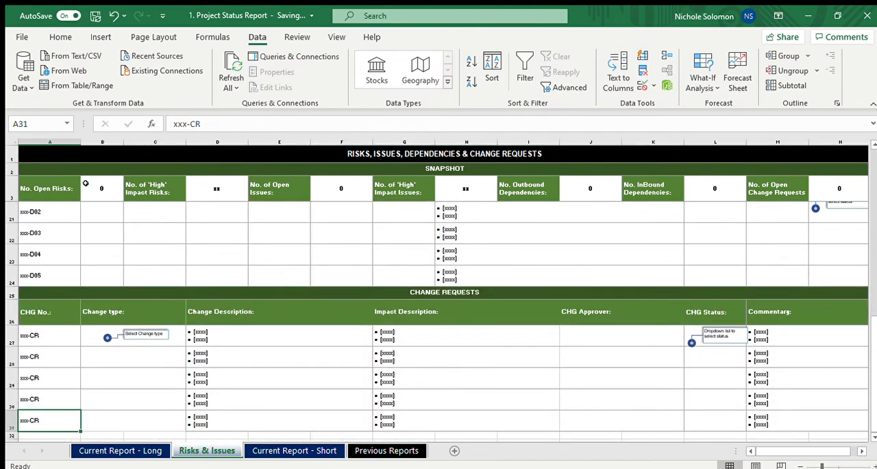
key(Up)
key(Up)
key(Up)
key(Up)
key(Up)
key(Up)
key(Up)
key(Up)
key(Up)
key(Up)
key(Up)
key(Up)
key(Up)
key(Up)
key(Up)
key(Up)
key(Up)
key(Up)
key(Up)
key(Up)
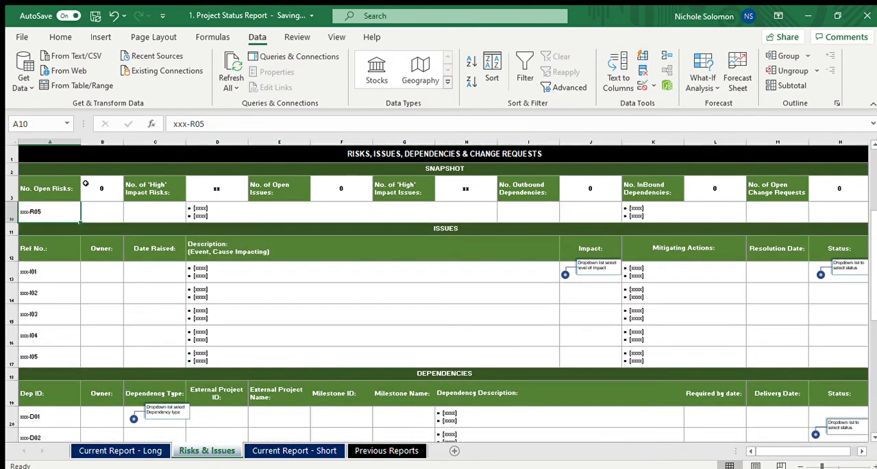
key(Up)
key(Up)
key(Up)
key(Up)
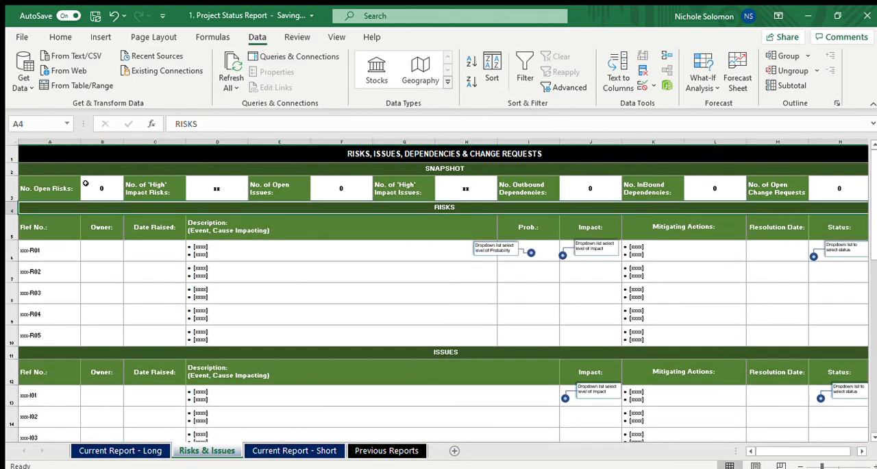
Examine the Risks table's owner, date raised and description fields across its rows
click(99, 265)
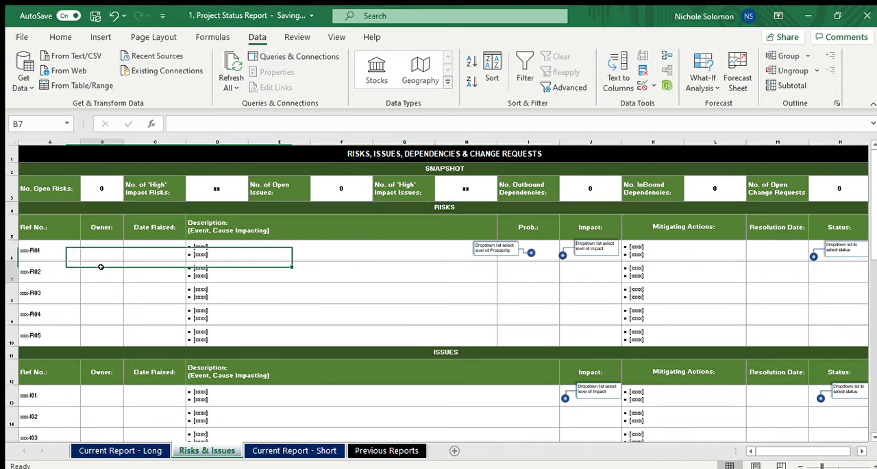
key(Right)
key(Right)
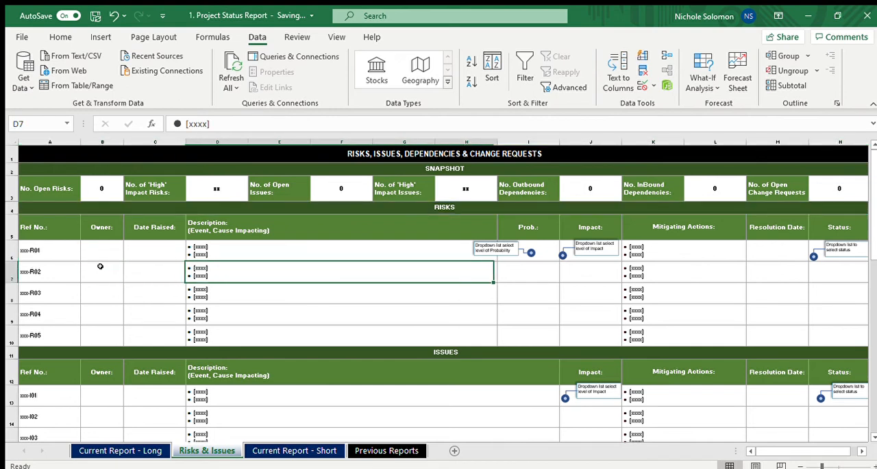
key(Down)
key(Down)
key(Down)
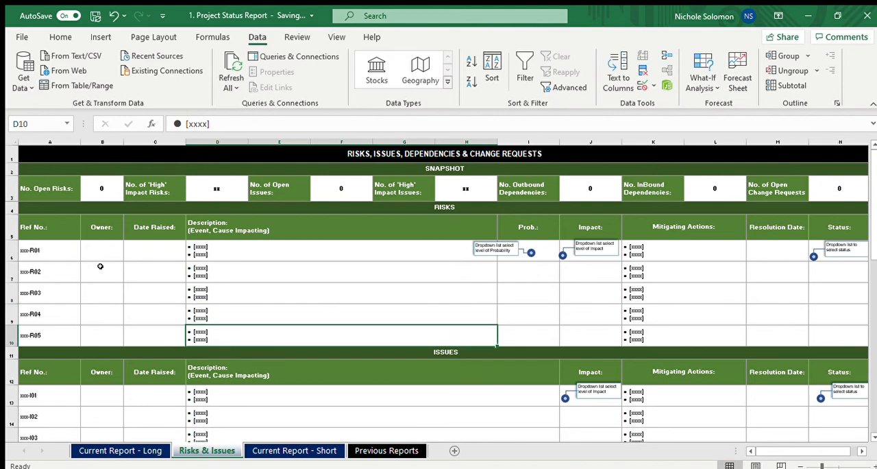
key(Up)
key(Up)
key(Up)
key(Up)
key(Up)
key(Up)
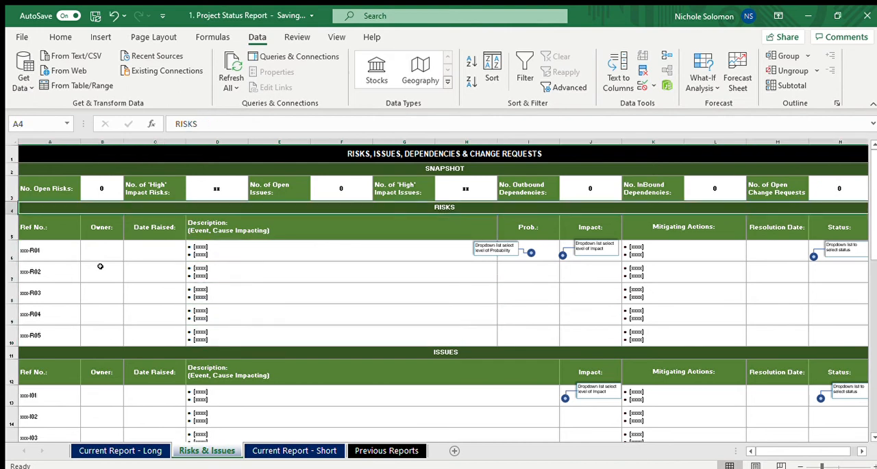
key(Up)
key(Down)
key(Down)
Change the reference number of the first risk to BUL-17-R01
key(Down)
key(Down)
key(Left)
key(Left)
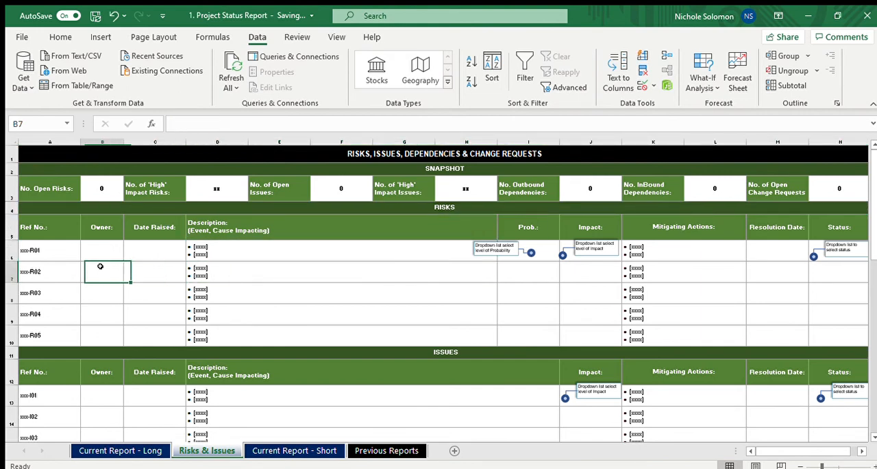
key(Left)
key(Up)
key(Down)
key(Up)
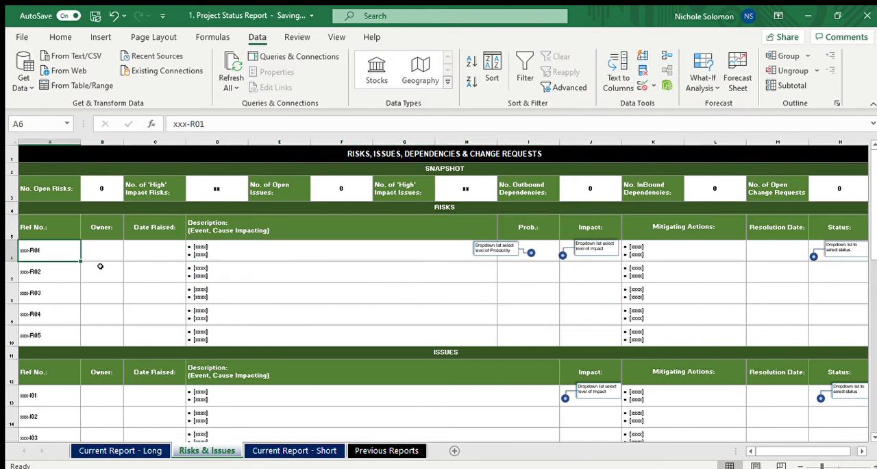
key(Right)
key(Left)
key(Right)
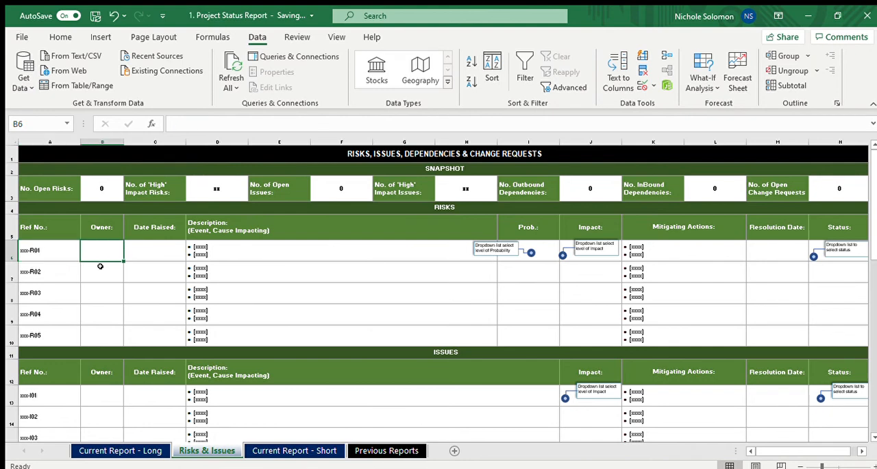
key(Left)
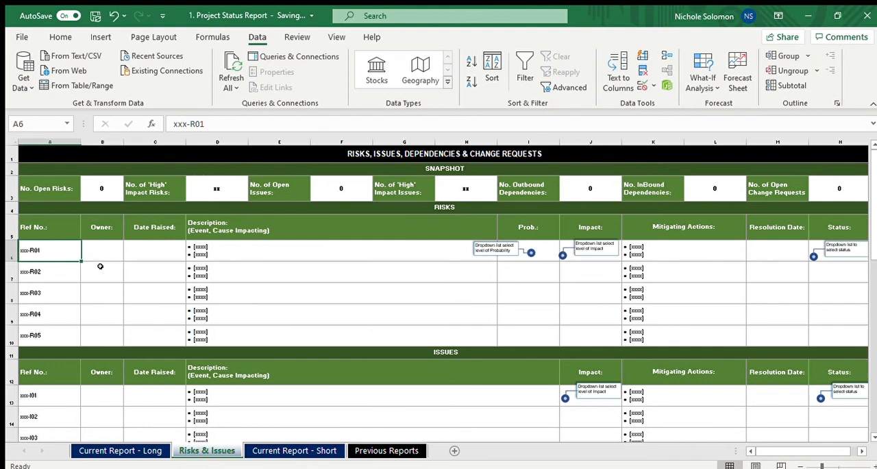
click(187, 122)
key(BackSpace)
key(BackSpace)
key(BackSpace)
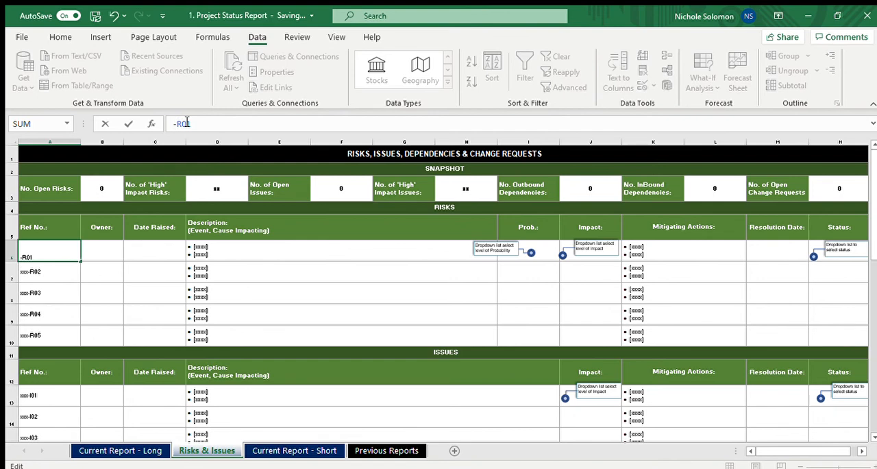
text(BU)
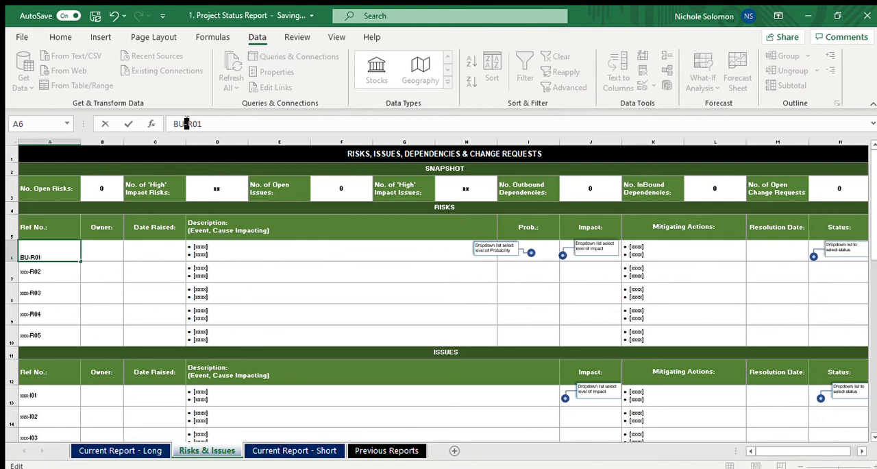
text(L-17)
key(Tab)
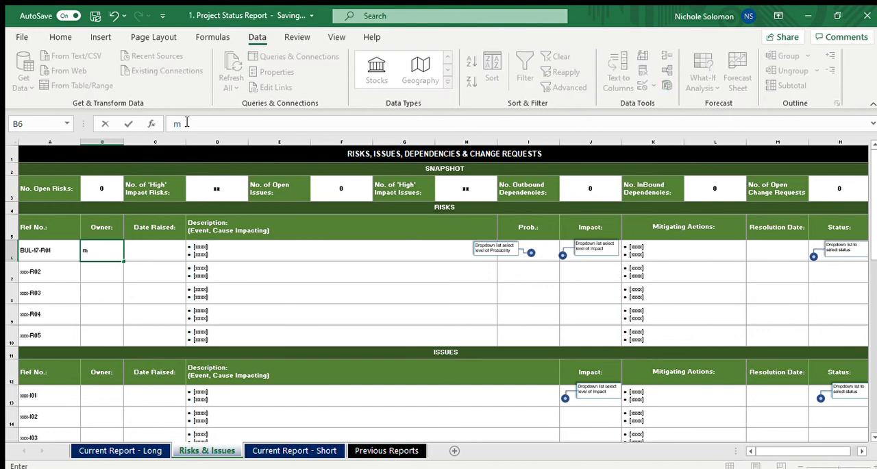
Enter the owner's full name and the date raised 2/5/20 for risk BUL-17-R01
key(Tab)
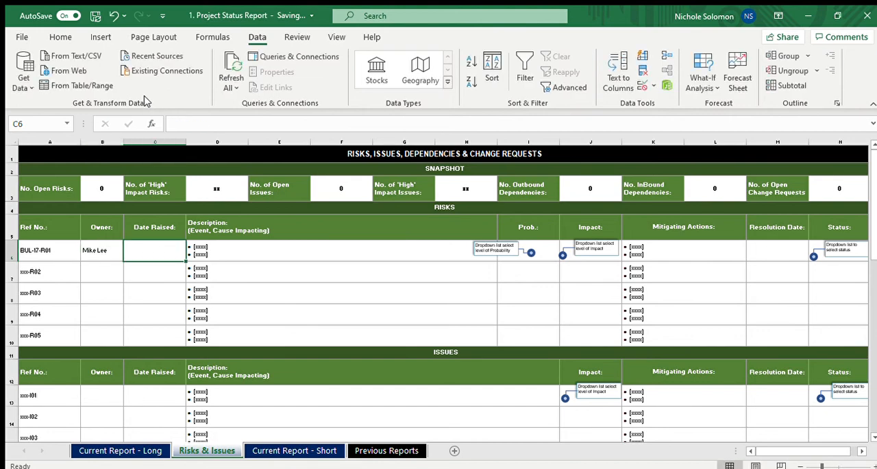
text(2/)
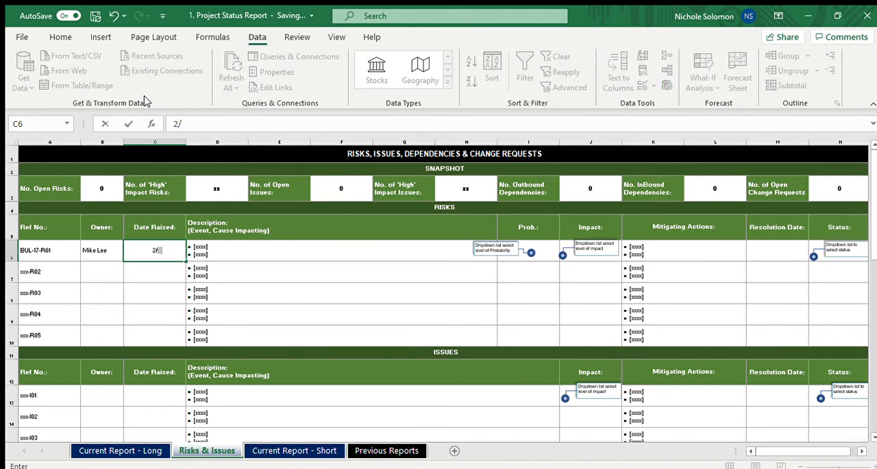
text(5/20)
key(Tab)
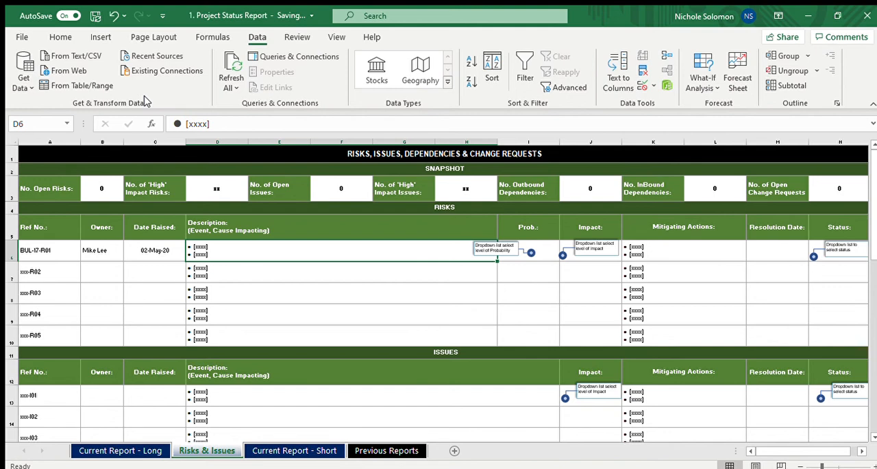
Describe risk BUL-17-R01 as "Unable to high Network Engineer ahead of pro]ject implementation stage"
text(Una)
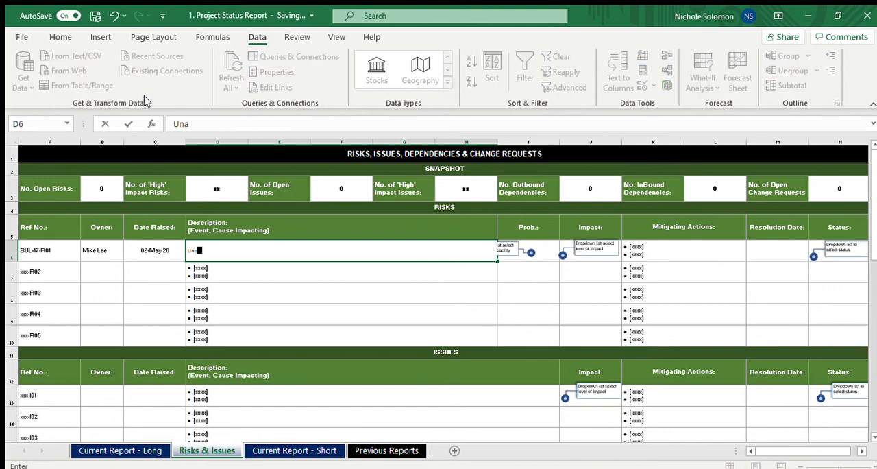
text(ble to high )
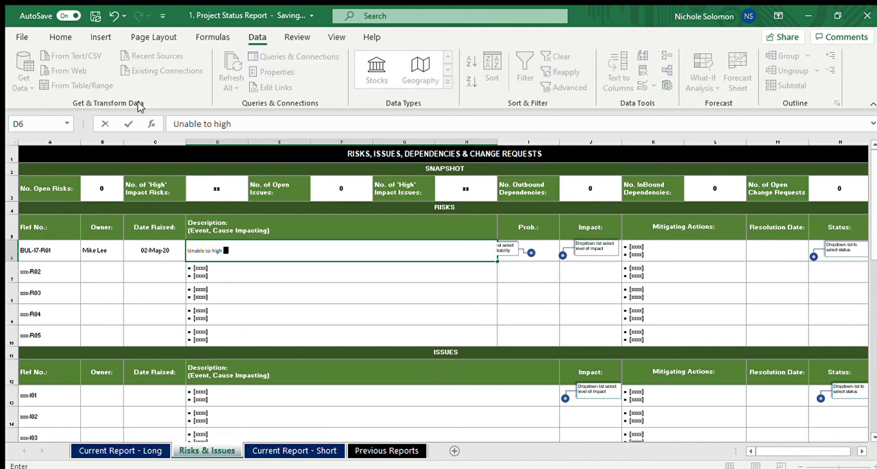
text(Network Engin)
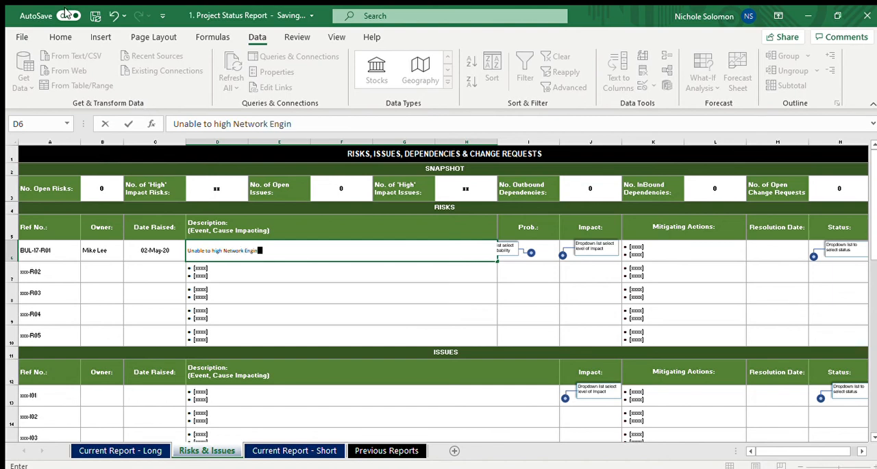
text(eer in)
key(BackSpace)
key(BackSpace)
key(BackSpace)
text(ahread)
key(BackSpace)
key(BackSpace)
key(BackSpace)
key(BackSpace)
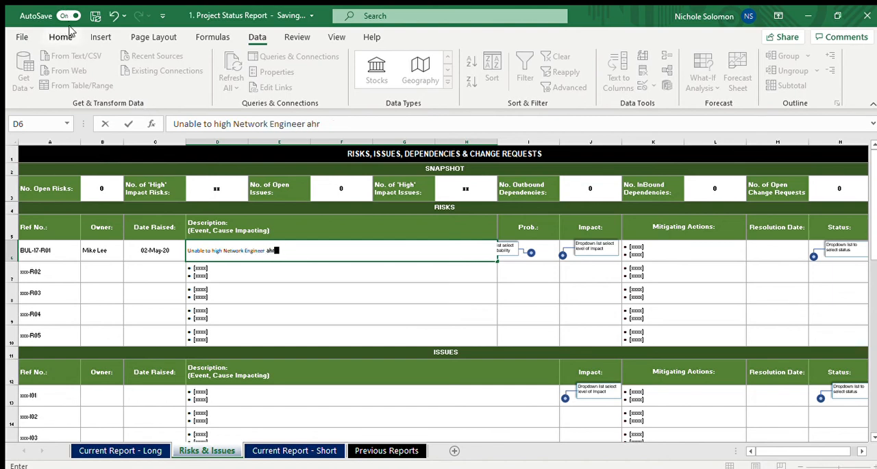
text(ead of pro)
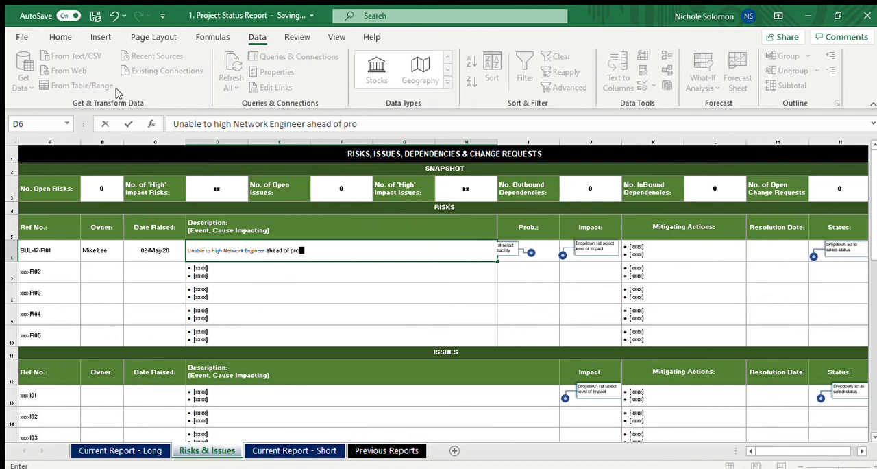
text(]ject imp)
key(BackSpace)
text(mplementation)
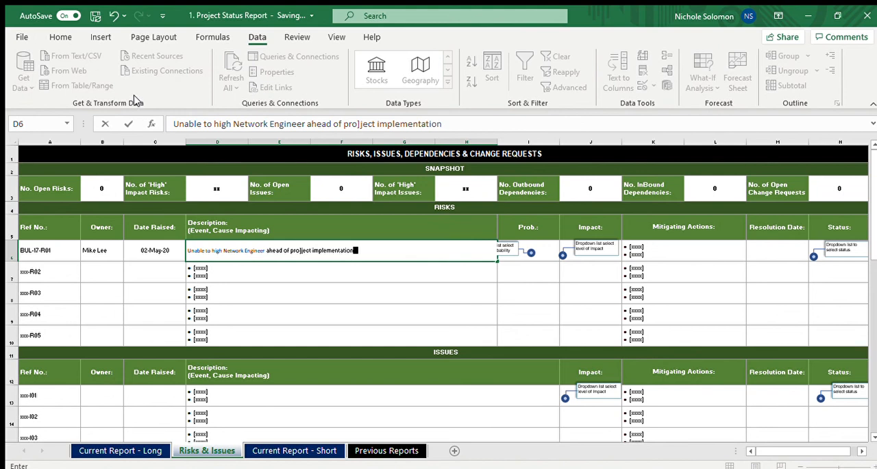
text( stage)
key(Tab)
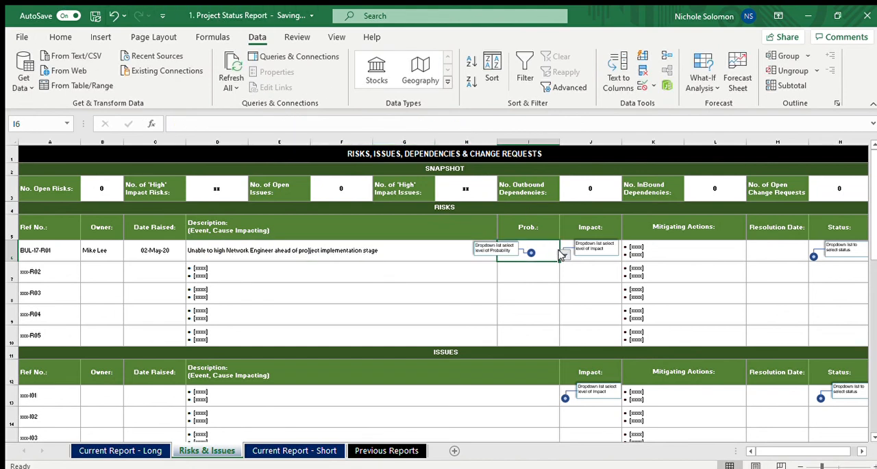
Set the probability of risk BUL-17-R01 to Medium and its impact to the red-coded level
click(528, 267)
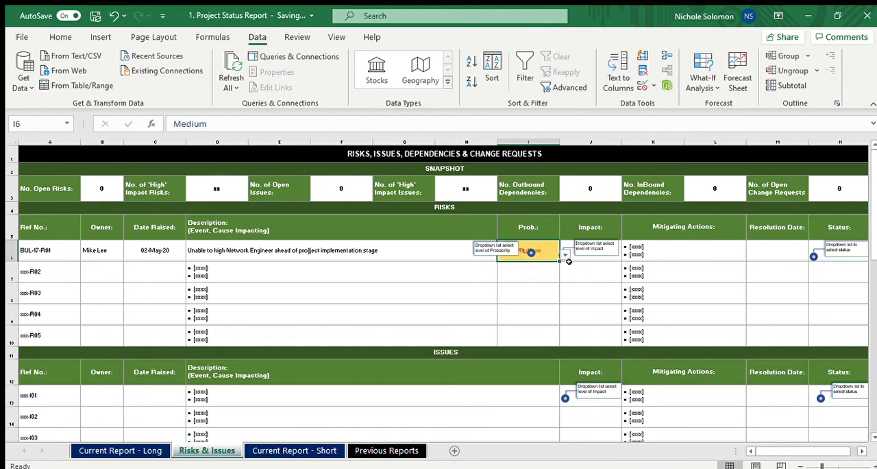
click(583, 253)
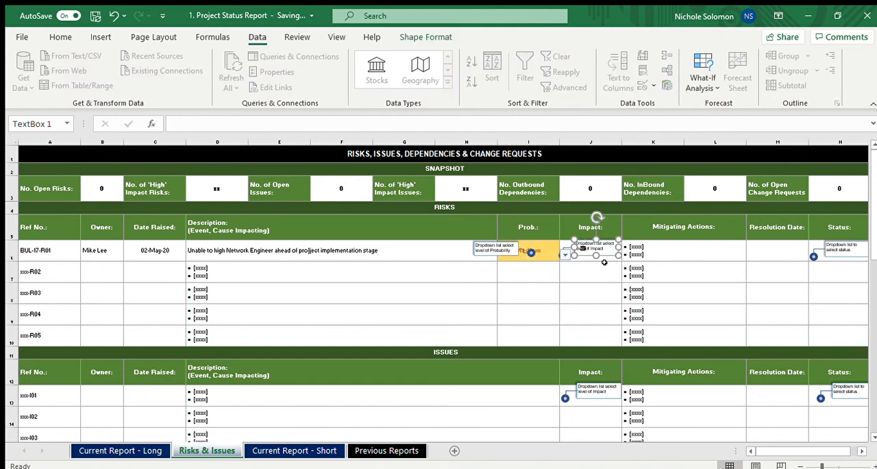
click(612, 258)
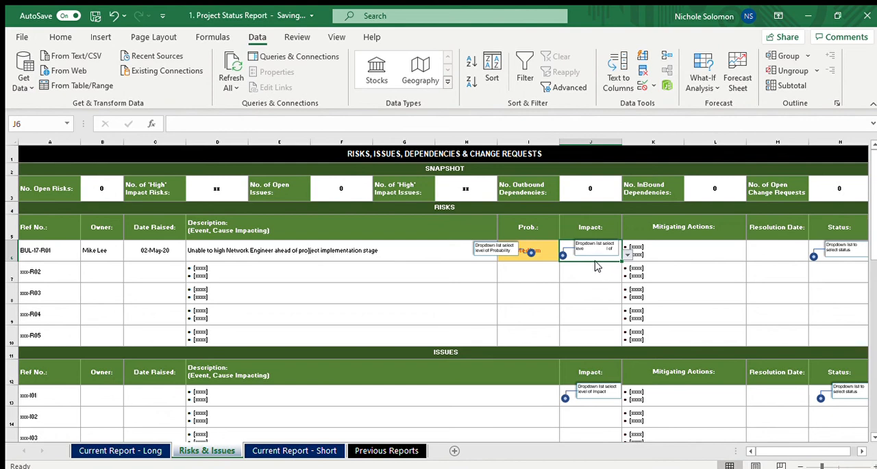
click(595, 262)
key(Tab)
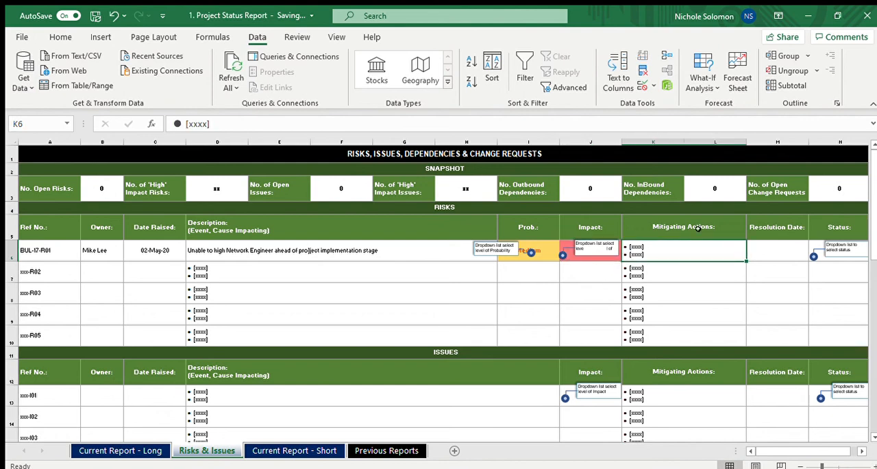
Replace the placeholder mitigating actions of risk BUL-17-R01 with "Increasing Job Advert by 30% and also reaching out to recruiters externally"
double_click(684, 253)
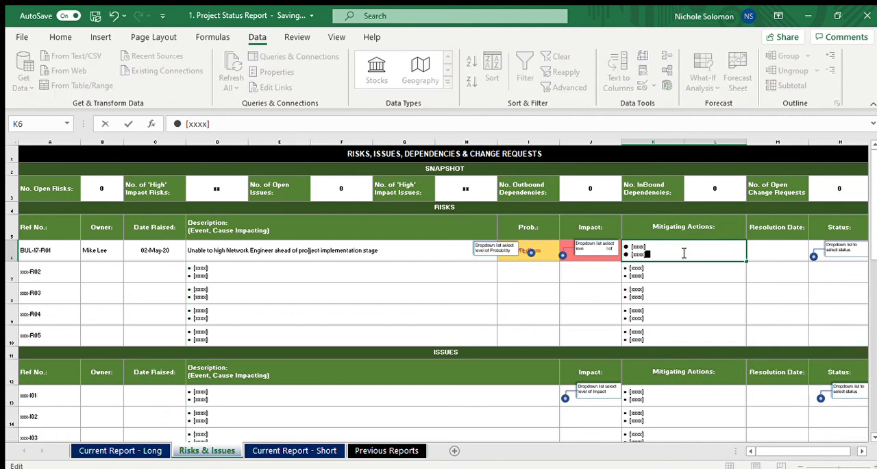
key(BackSpace)
key(BackSpace)
key(BackSpace)
key(BackSpace)
key(BackSpace)
key(BackSpace)
key(BackSpace)
key(BackSpace)
key(BackSpace)
key(BackSpace)
key(BackSpace)
key(BackSpace)
key(BackSpace)
key(BackSpace)
key(BackSpace)
key(BackSpace)
key(BackSpace)
text(I)
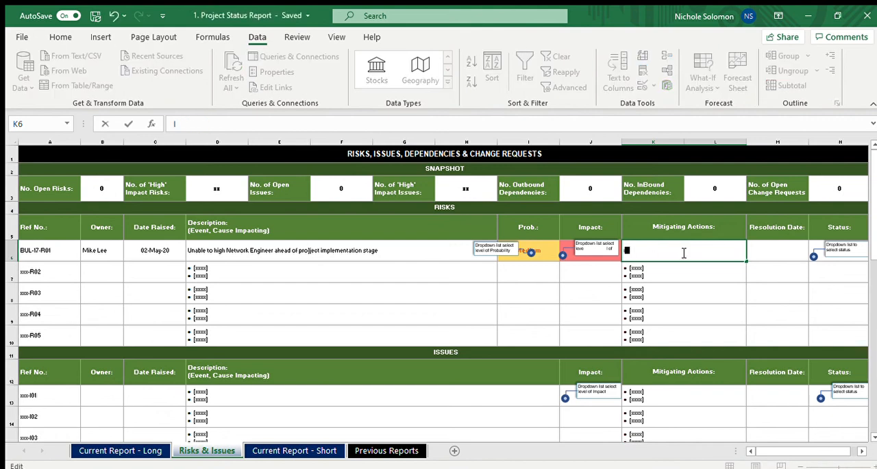
text(ncreasing)
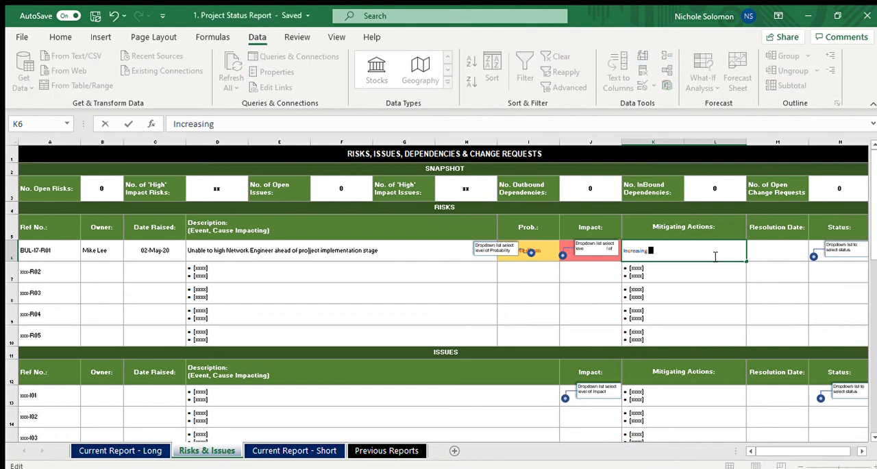
text( Job Advert by 10)
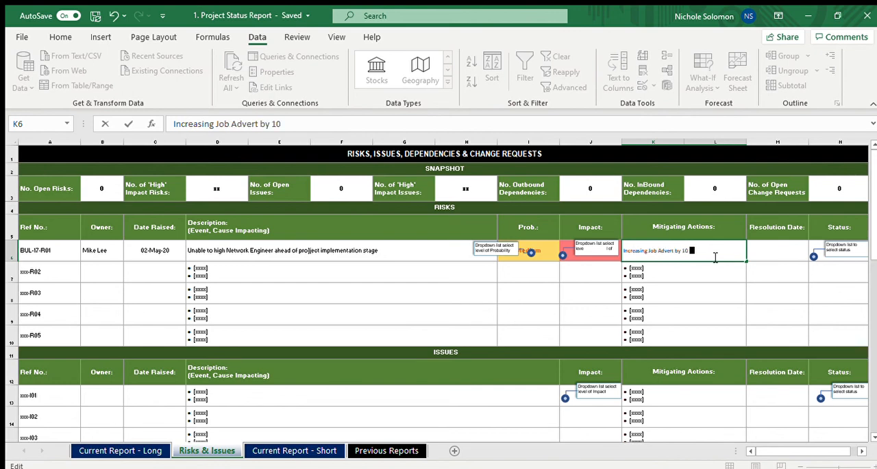
key(BackSpace)
key(BackSpace)
text(30% and also)
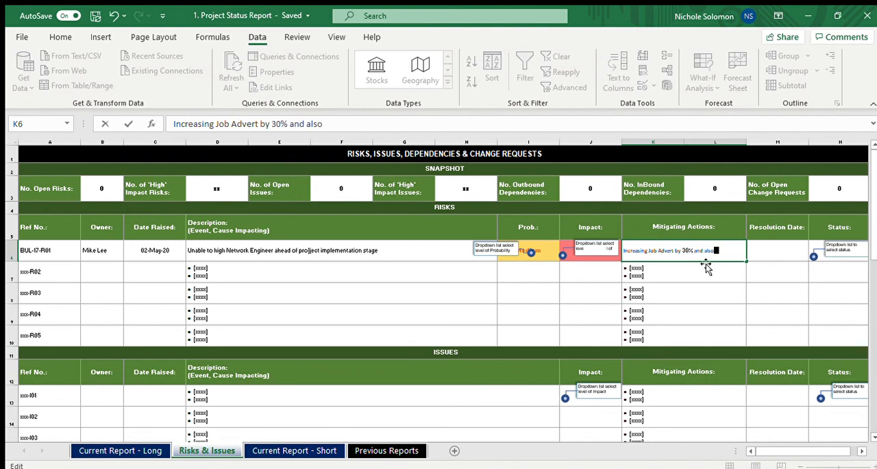
text( reaching out)
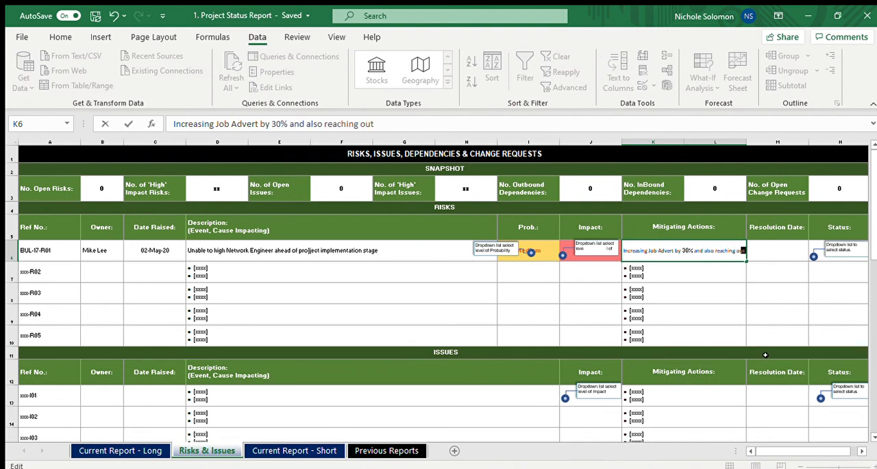
text( to recruit)
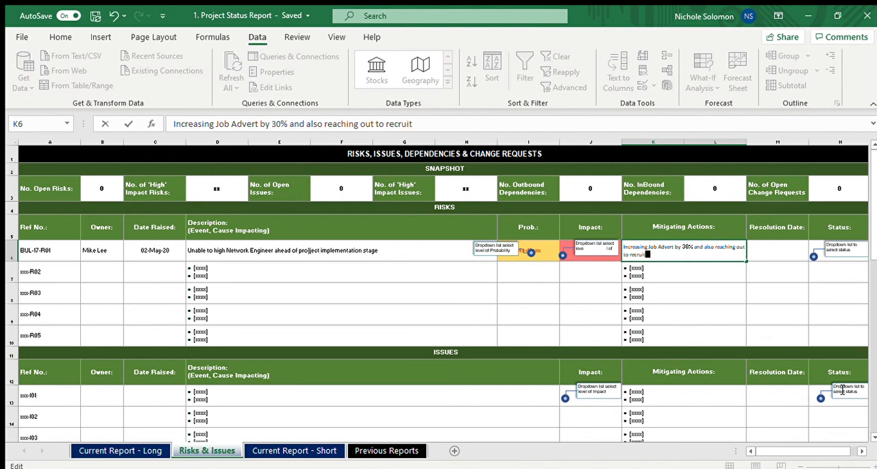
text(ers externally)
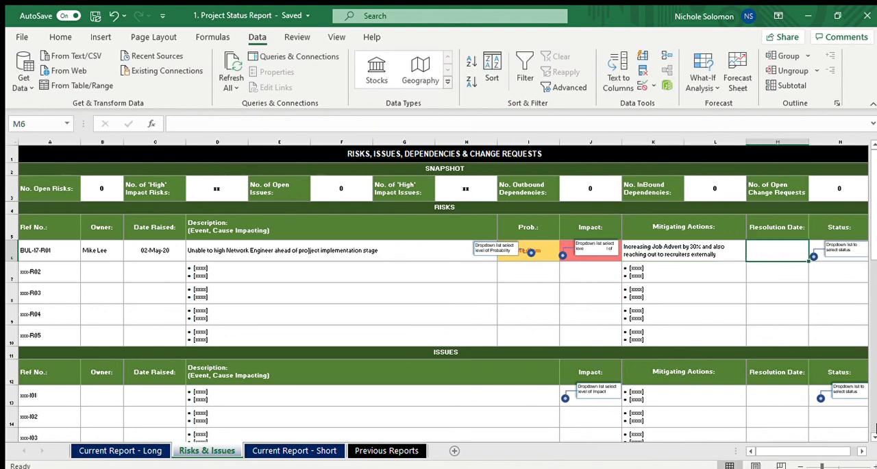
key(Tab)
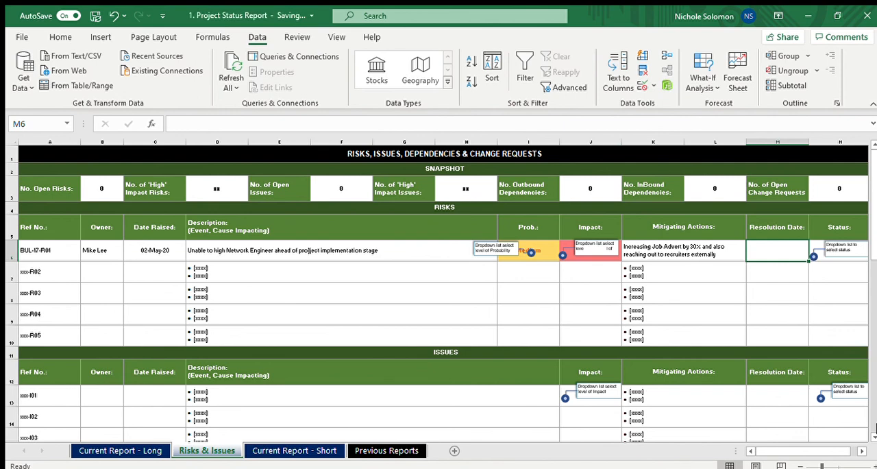
Enter the resolution date 10/5/20 for risk BUL-17-R01 and set its status to Open
text(10/)
text(5/)
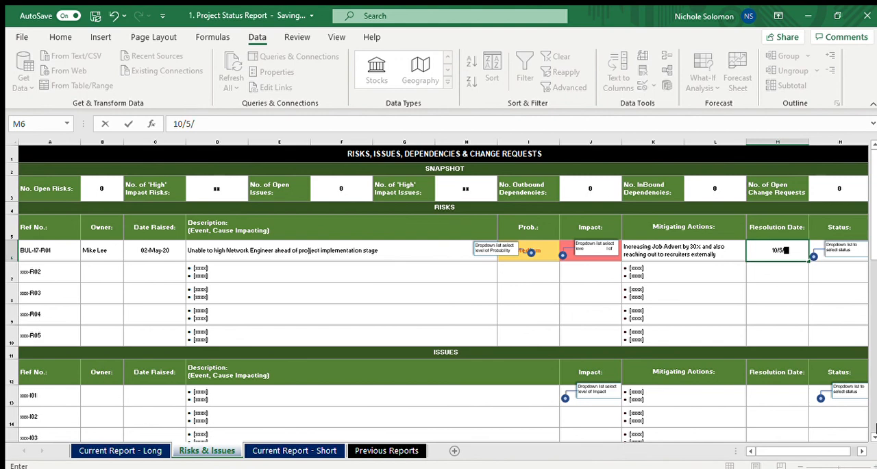
text(20)
key(Tab)
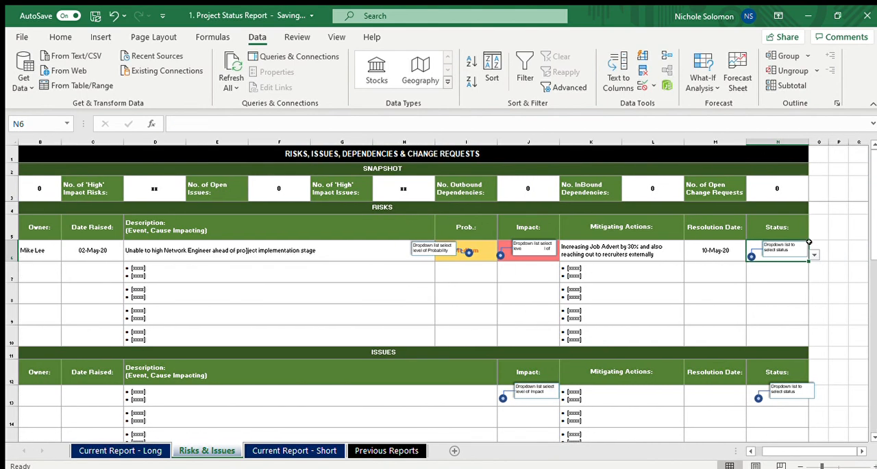
click(812, 254)
click(777, 266)
Set the snapshot's number of 'High' impact risks to 1
click(156, 191)
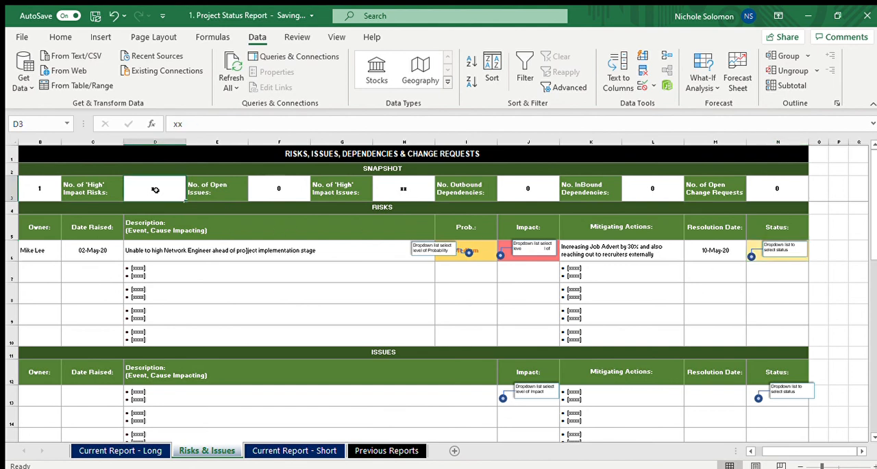
key(Left)
key(Left)
key(Left)
key(Right)
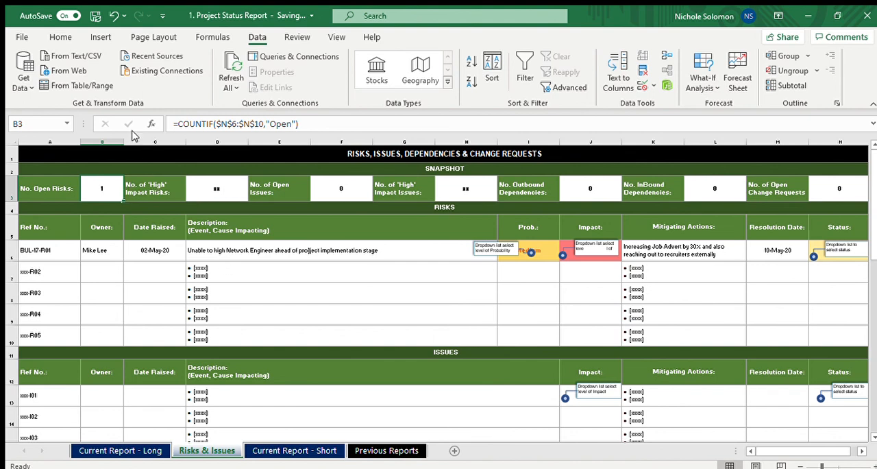
click(194, 182)
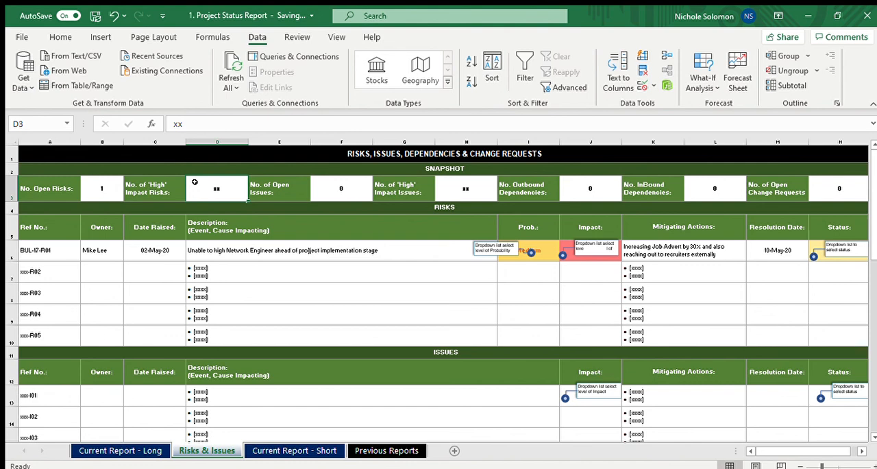
text(1)
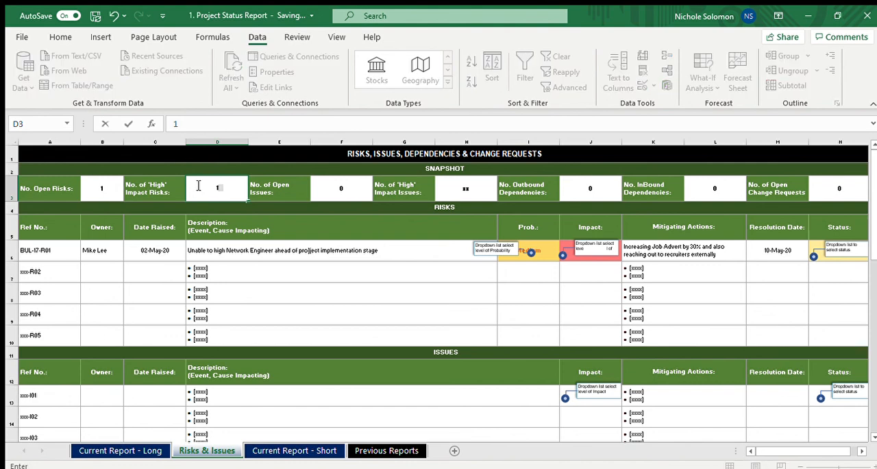
key(Return)
key(Return)
key(Return)
key(Return)
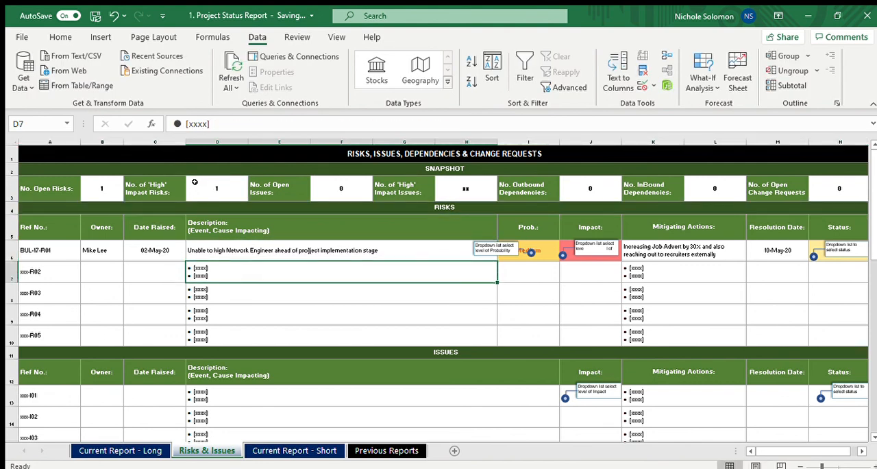
key(Right)
key(Right)
key(Right)
key(Right)
key(Right)
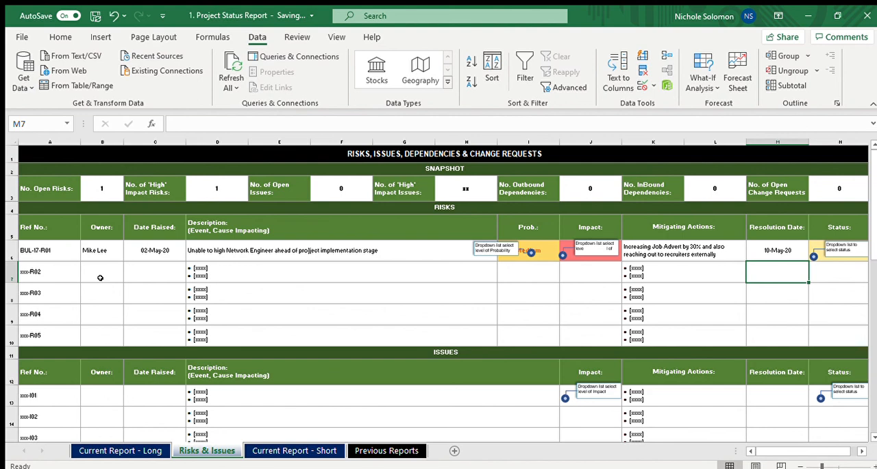
Look through the workbook's report sheets and go to the "Recruited all Network Engineer" milestone on the Current Report - Long sheet
click(159, 454)
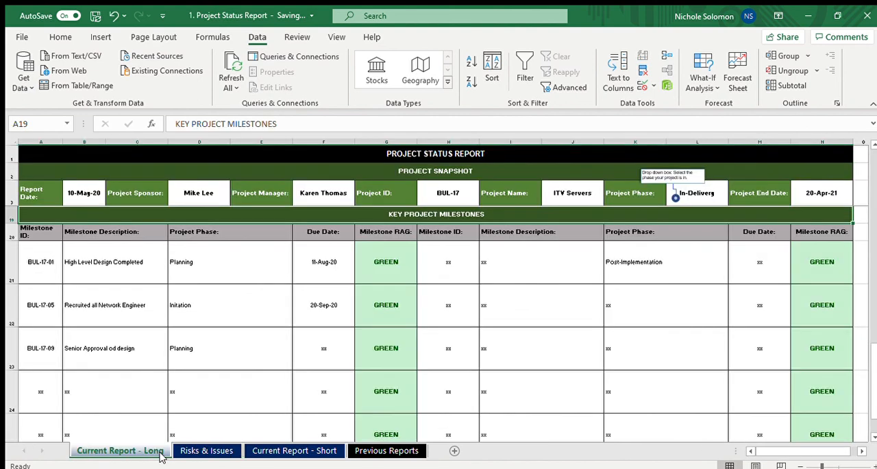
click(200, 452)
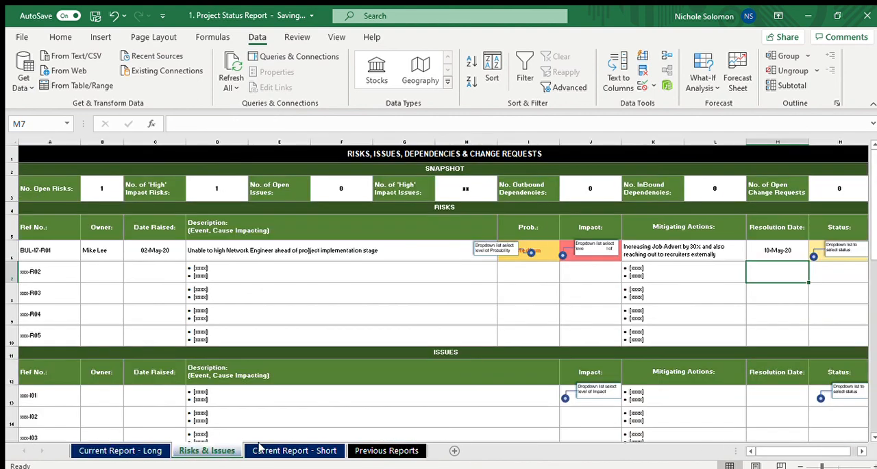
click(288, 451)
click(374, 450)
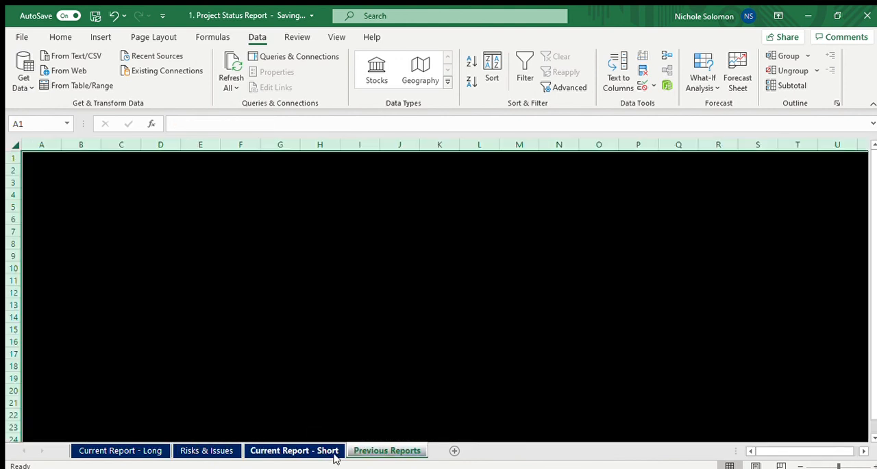
click(319, 452)
click(219, 452)
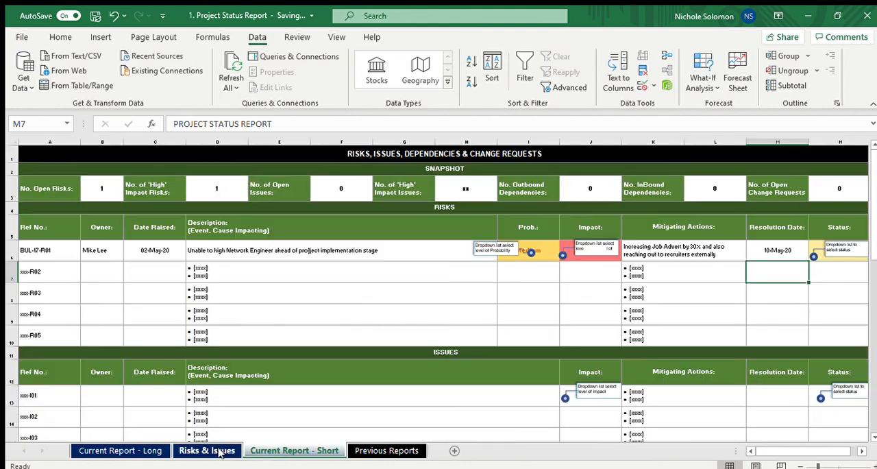
click(127, 451)
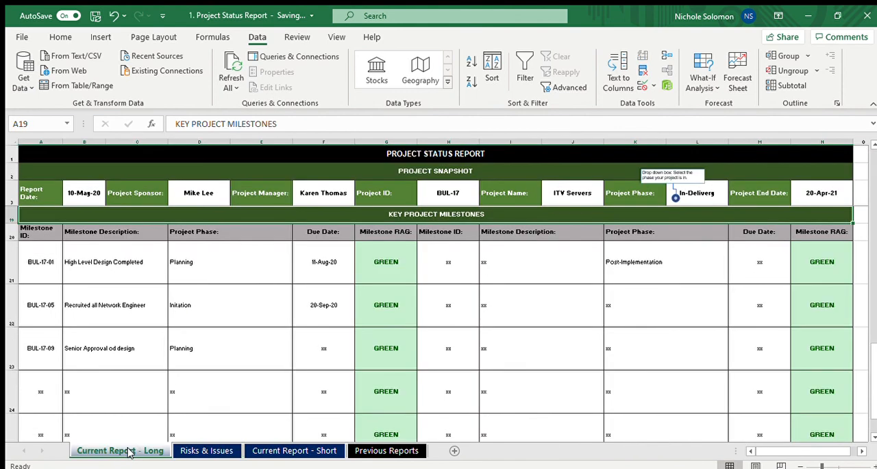
click(109, 301)
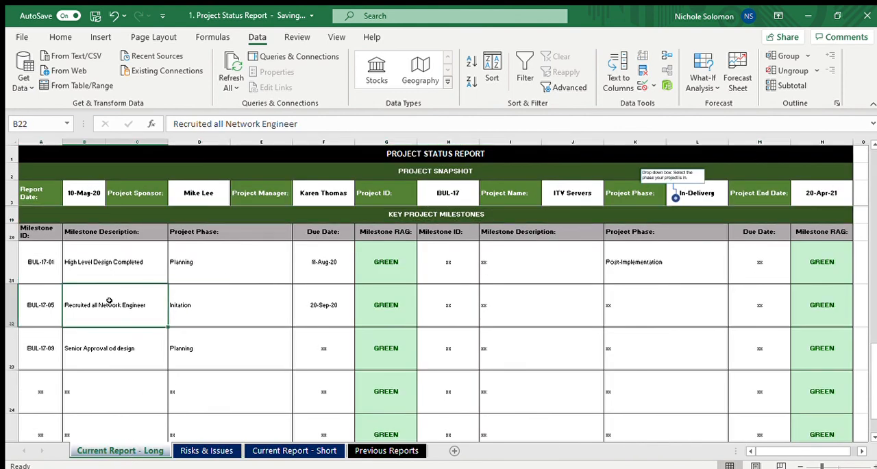